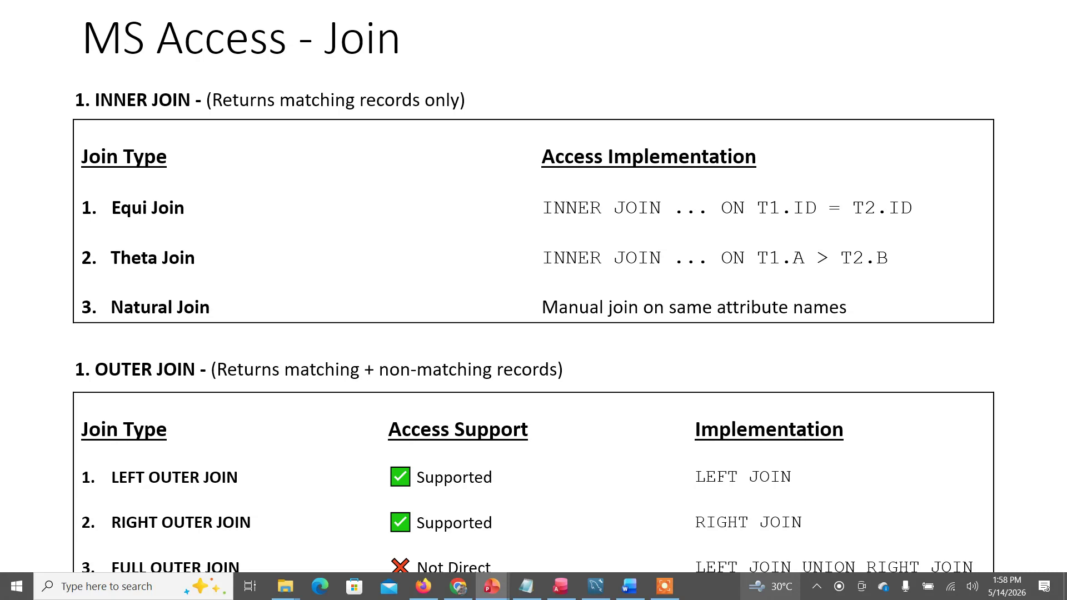
End the slide show, put the presentation away and switch to the Inner Join Database in Access
key(Right)
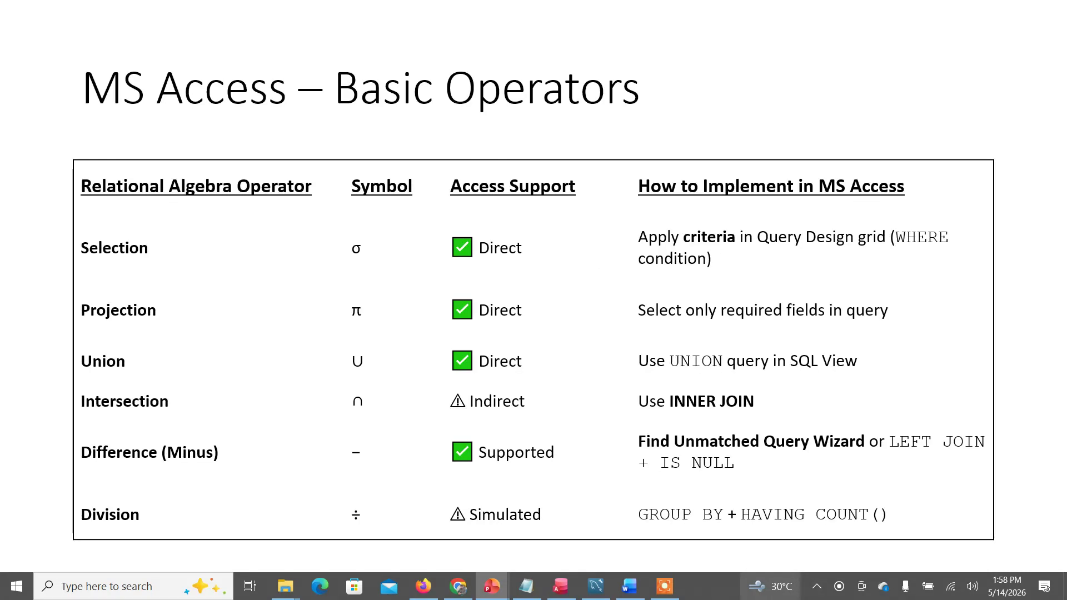
key(Escape)
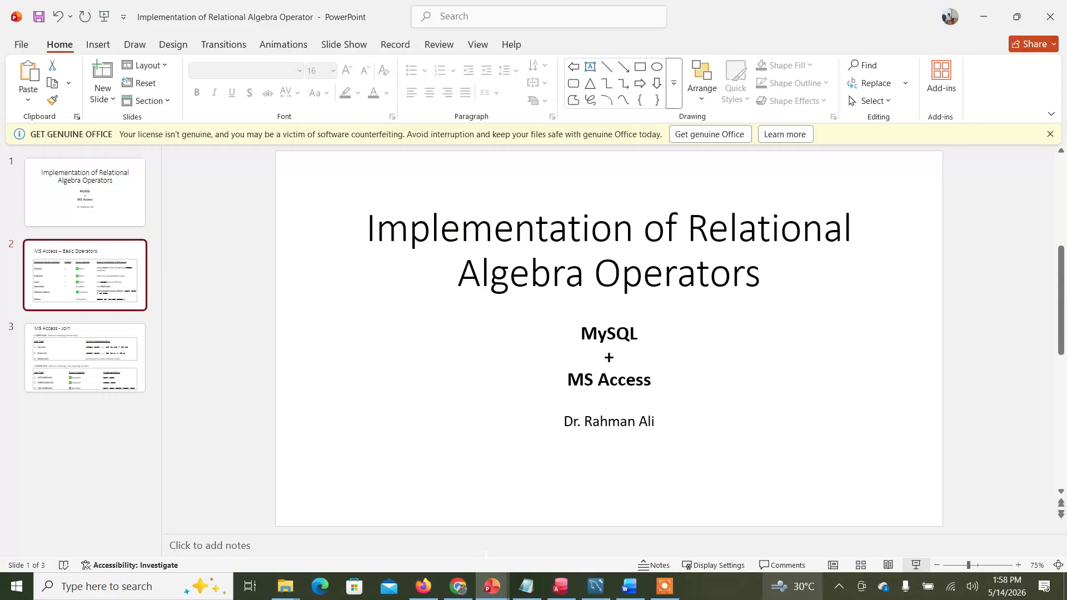
click(985, 21)
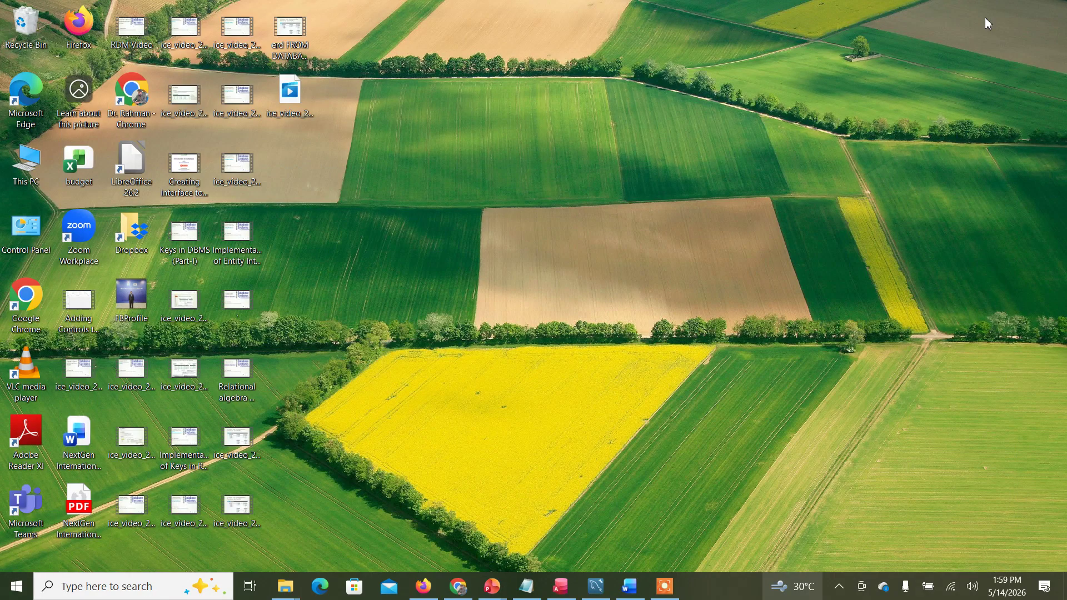
click(563, 586)
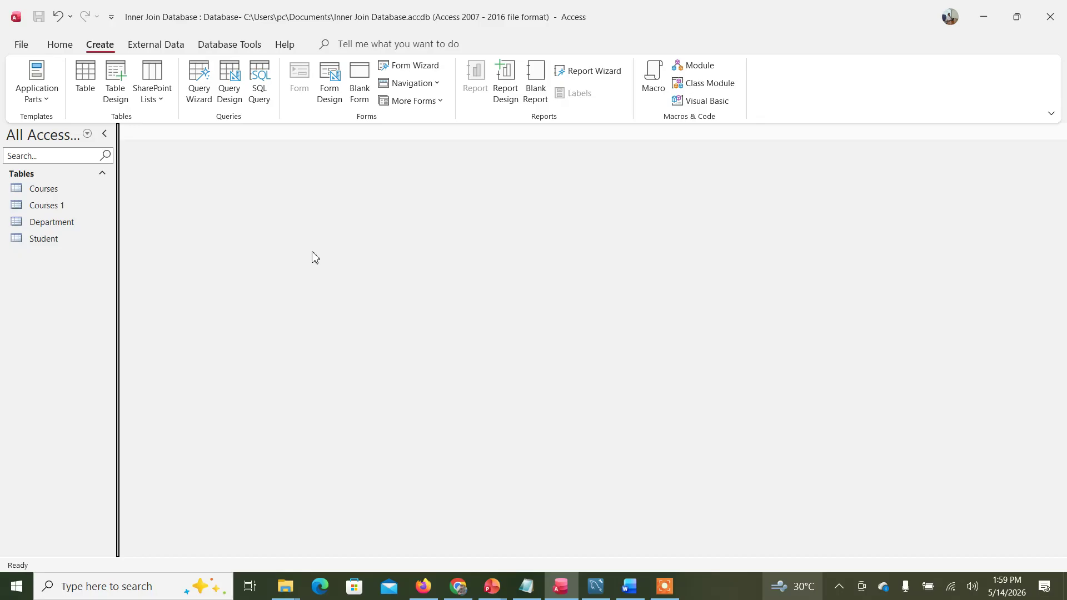
Examine the relationships diagram linking the Department, Student and Courses tables, and close it
click(47, 192)
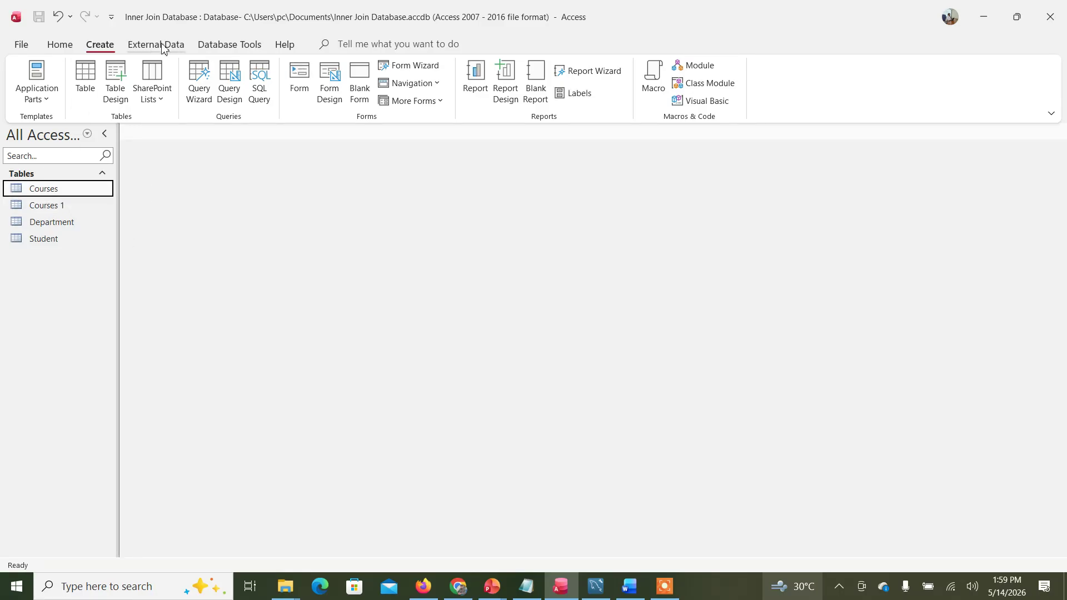
click(236, 45)
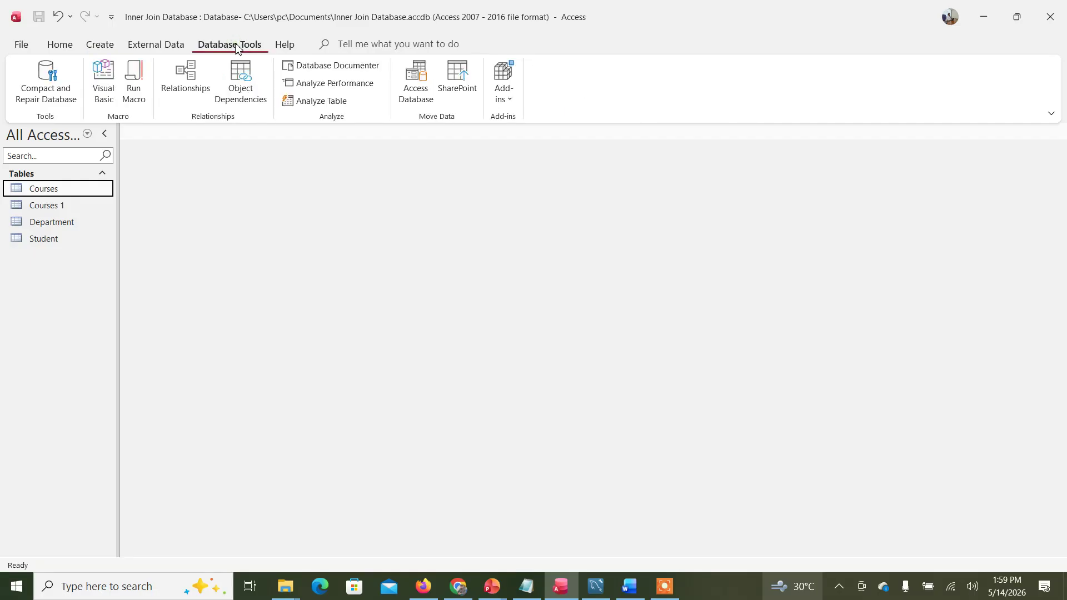
click(186, 81)
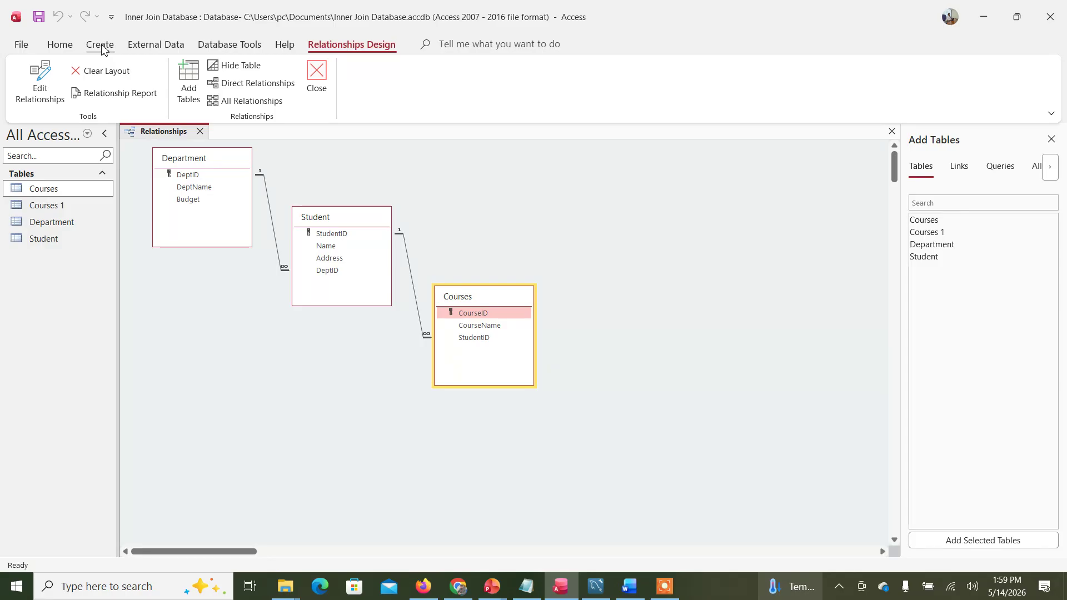
click(200, 132)
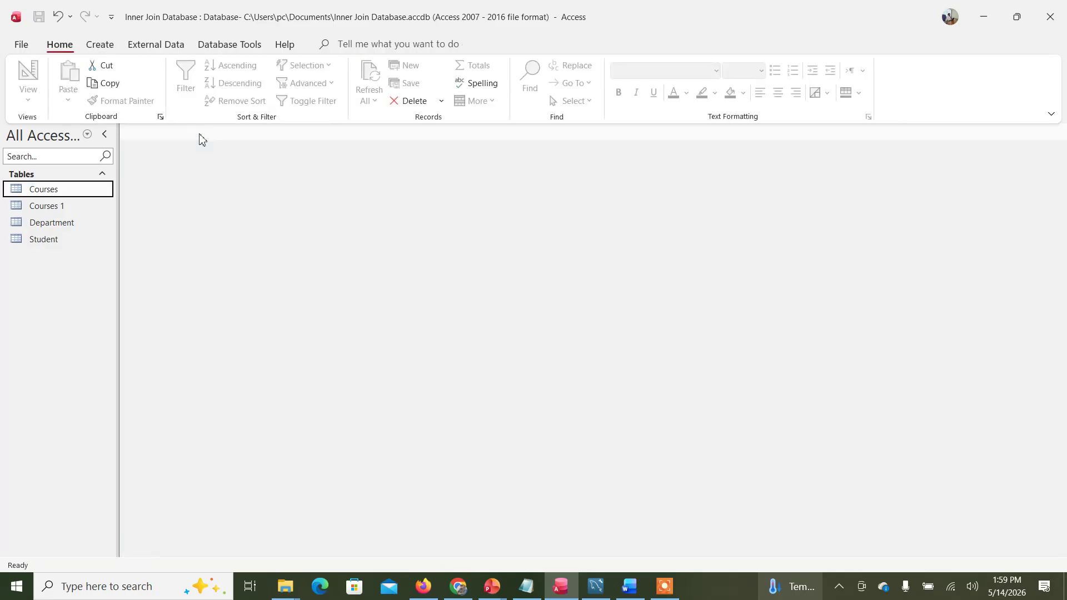
Design a new query that returns all fields (*) of the Department table and run it
click(97, 46)
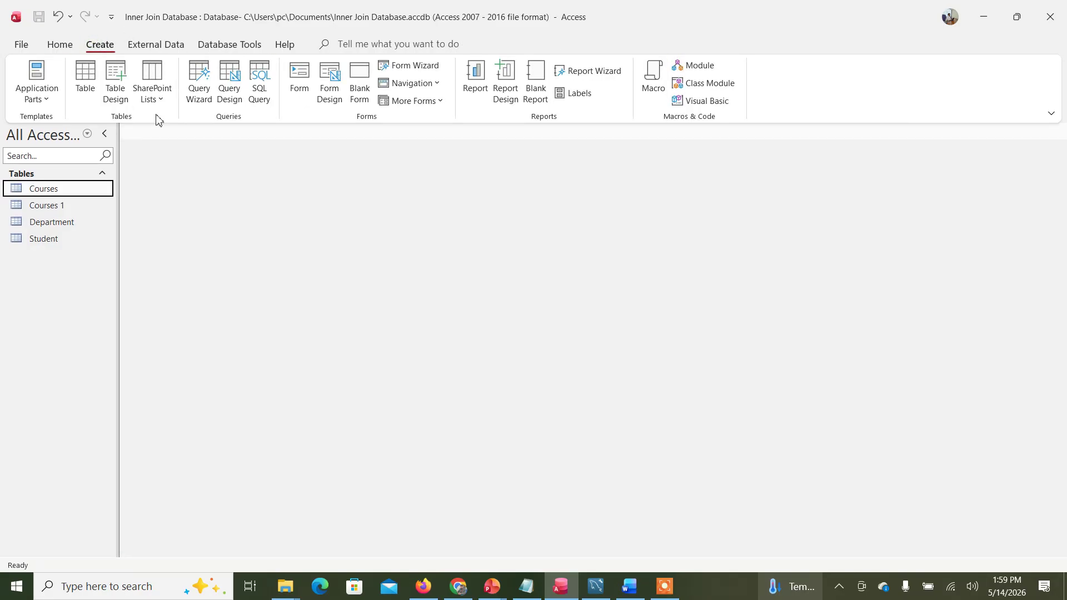
click(229, 78)
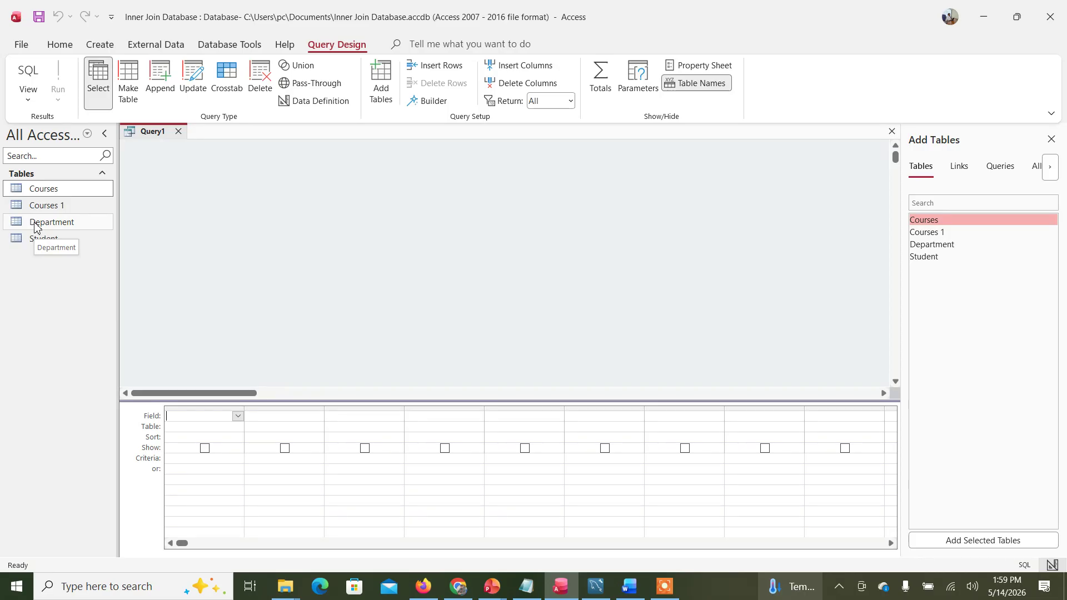
double_click(943, 245)
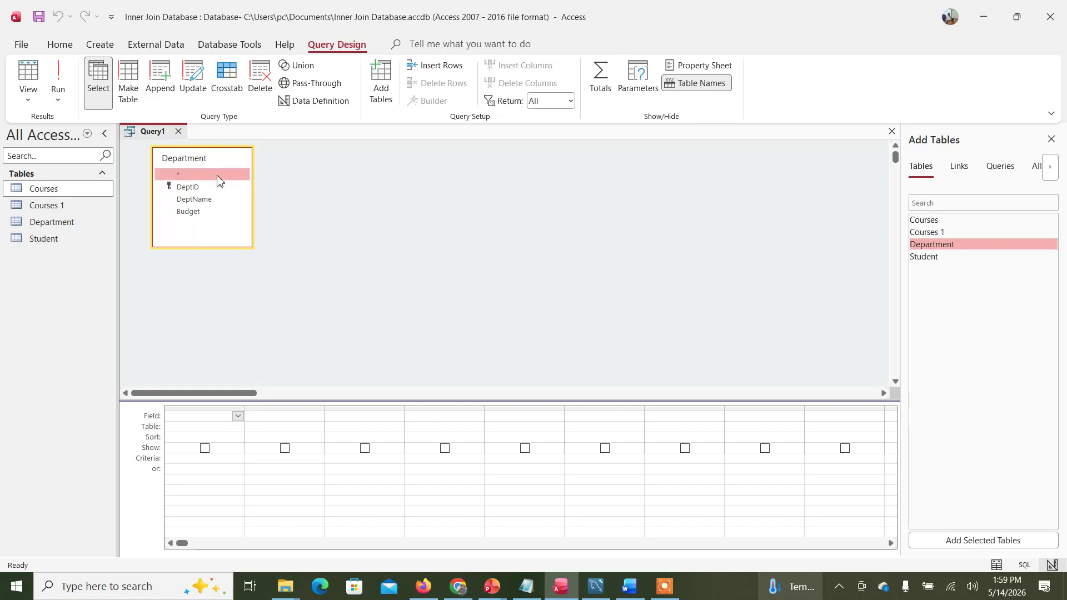
double_click(183, 176)
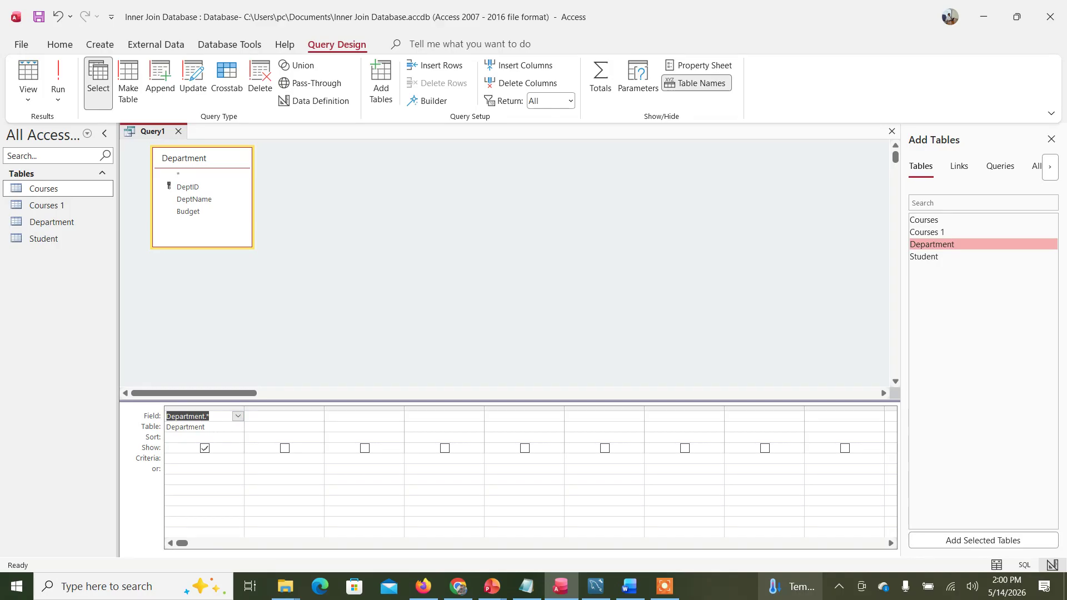
click(70, 88)
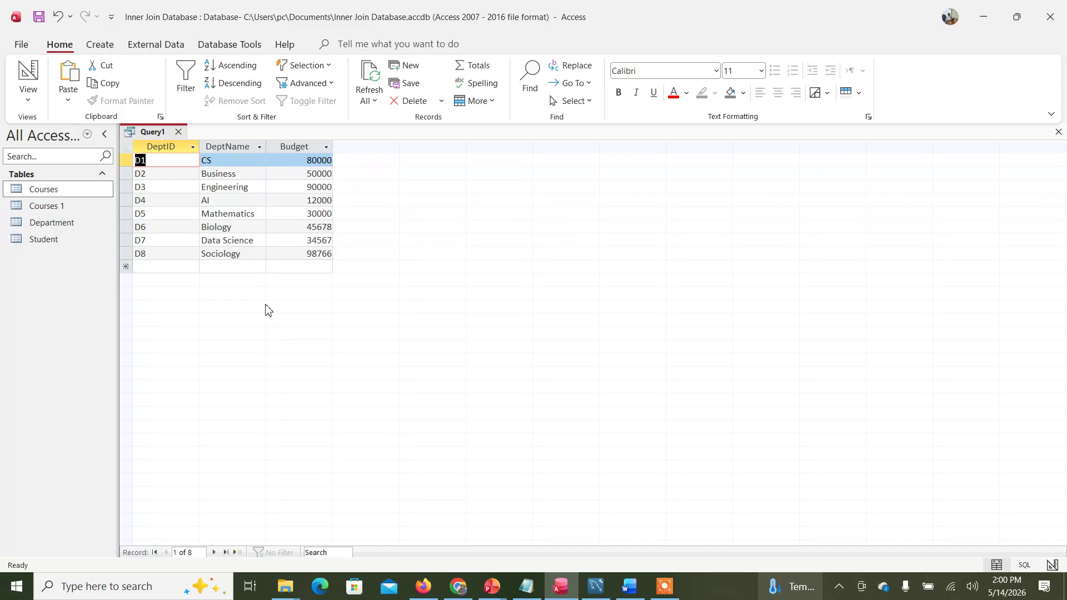
Save the query as "section Op without condition" and close it
key(ctrl+s)
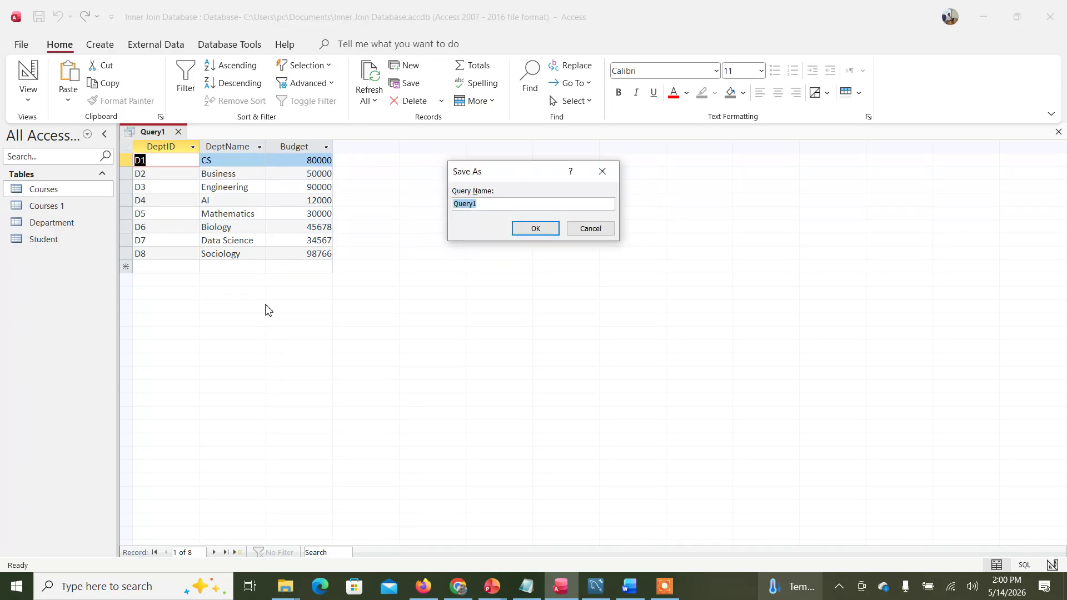
text(section Op without condition)
key(Return)
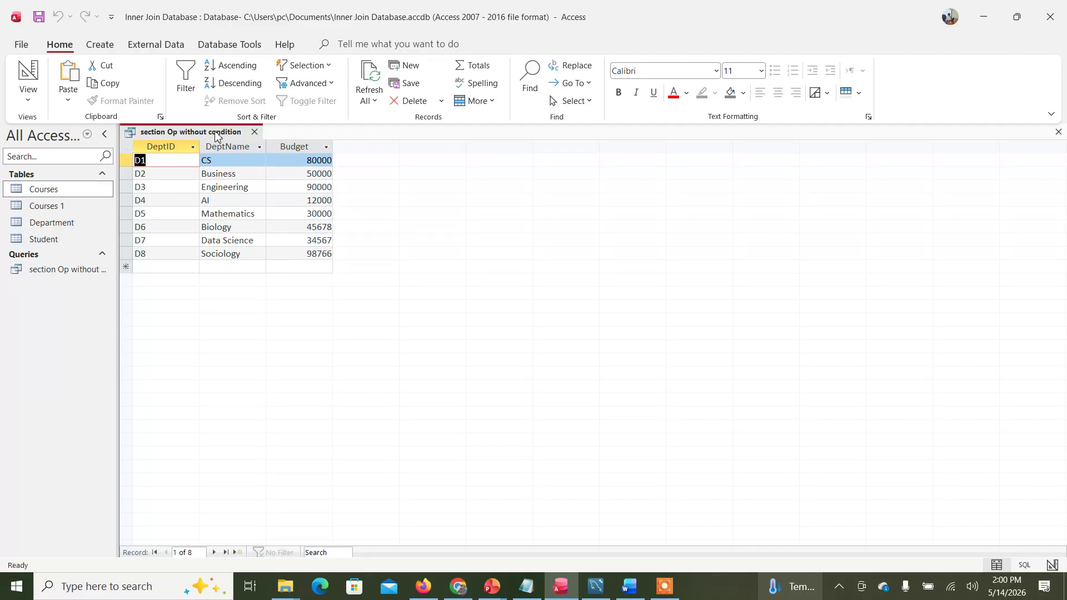
click(255, 132)
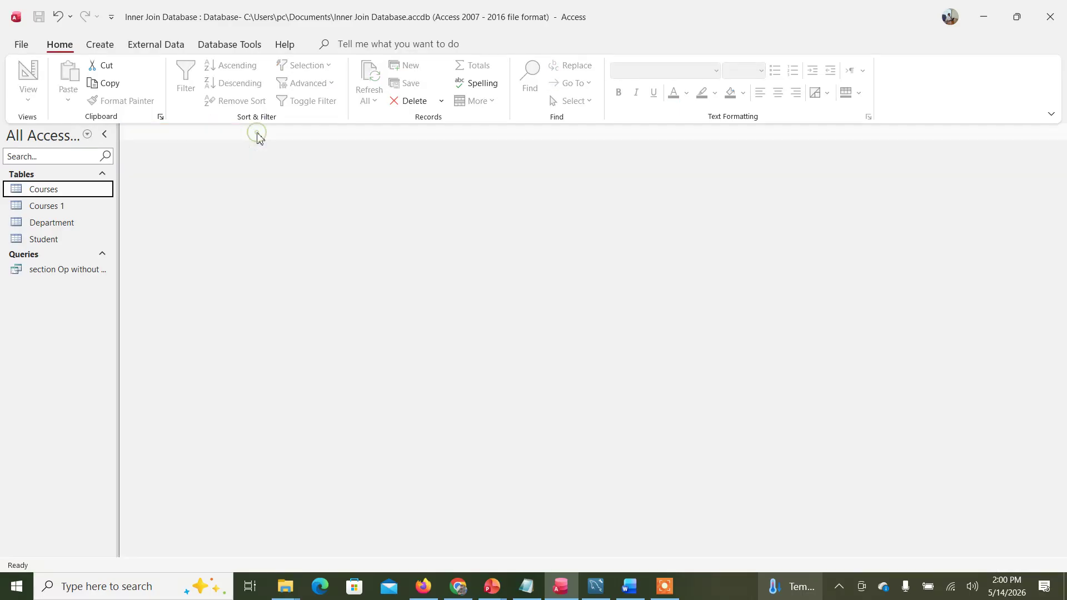
Design another query on the Department table with the fields DeptID, DeptName and Budget
click(101, 48)
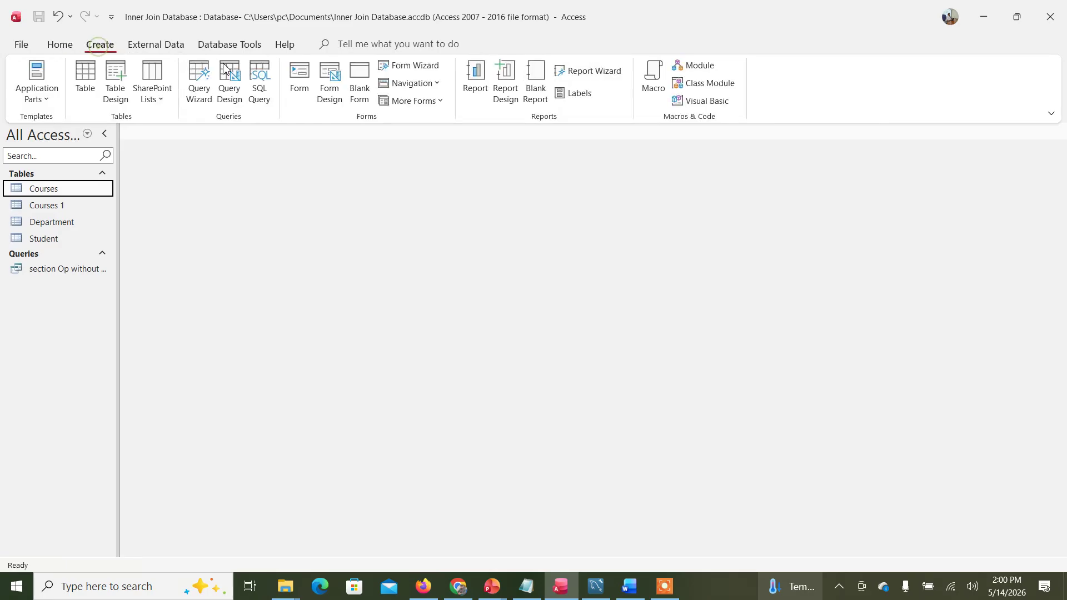
click(229, 87)
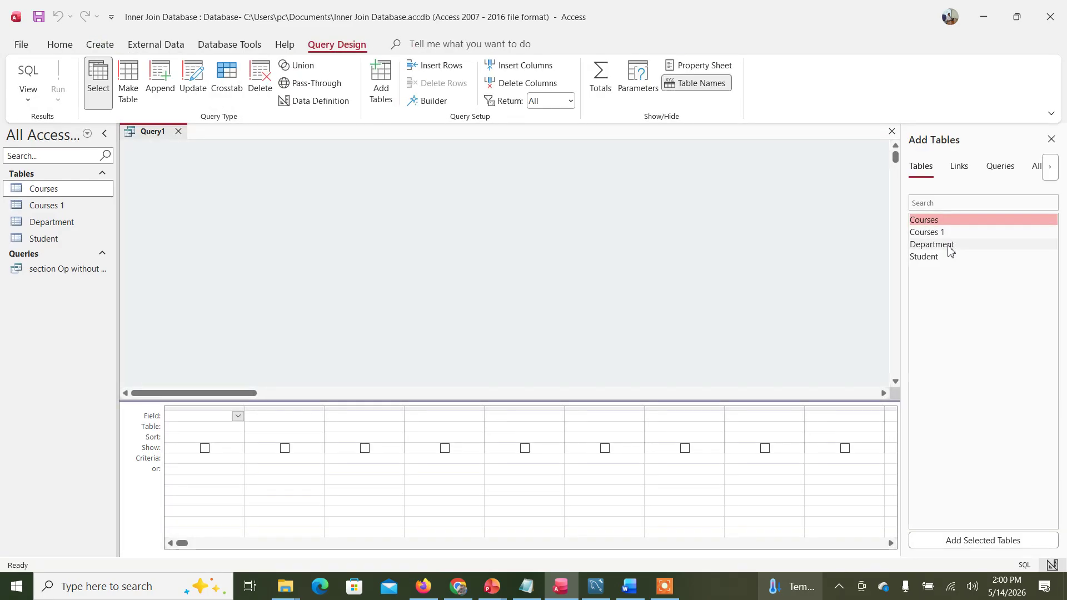
double_click(951, 250)
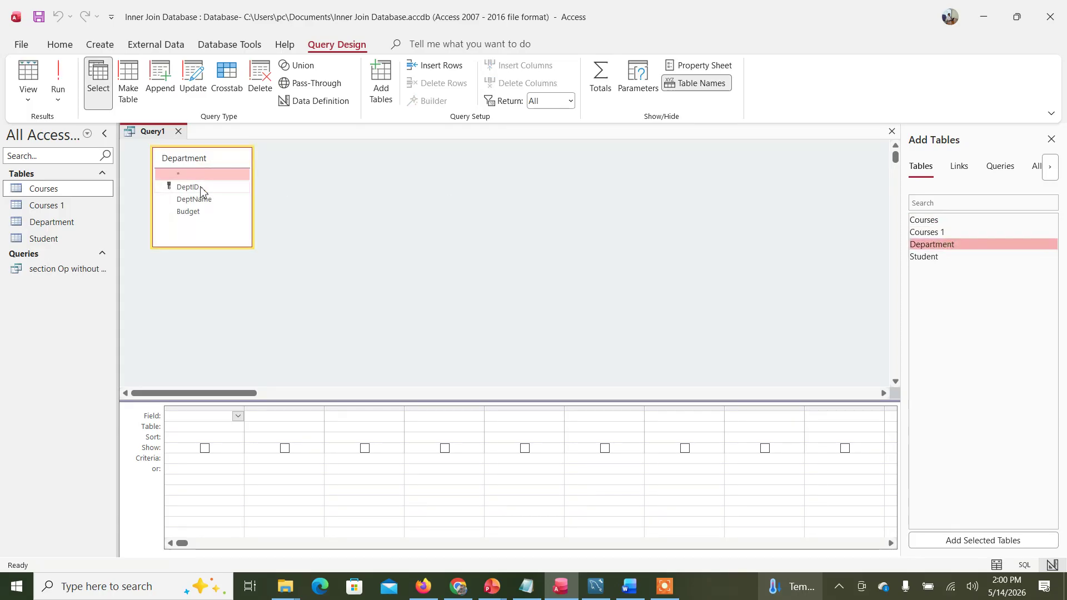
double_click(201, 189)
double_click(211, 202)
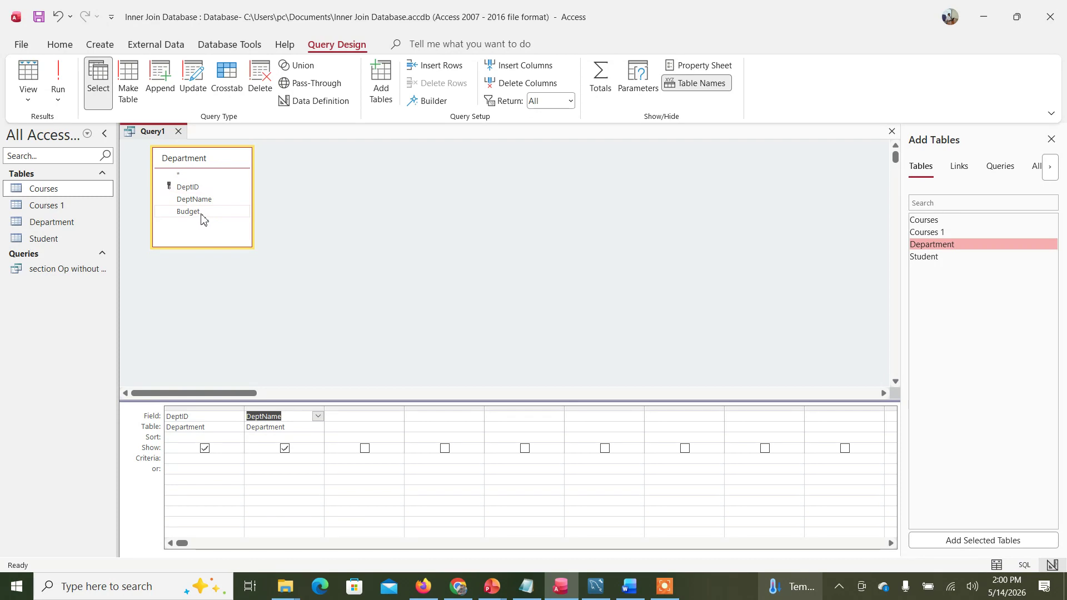
double_click(189, 212)
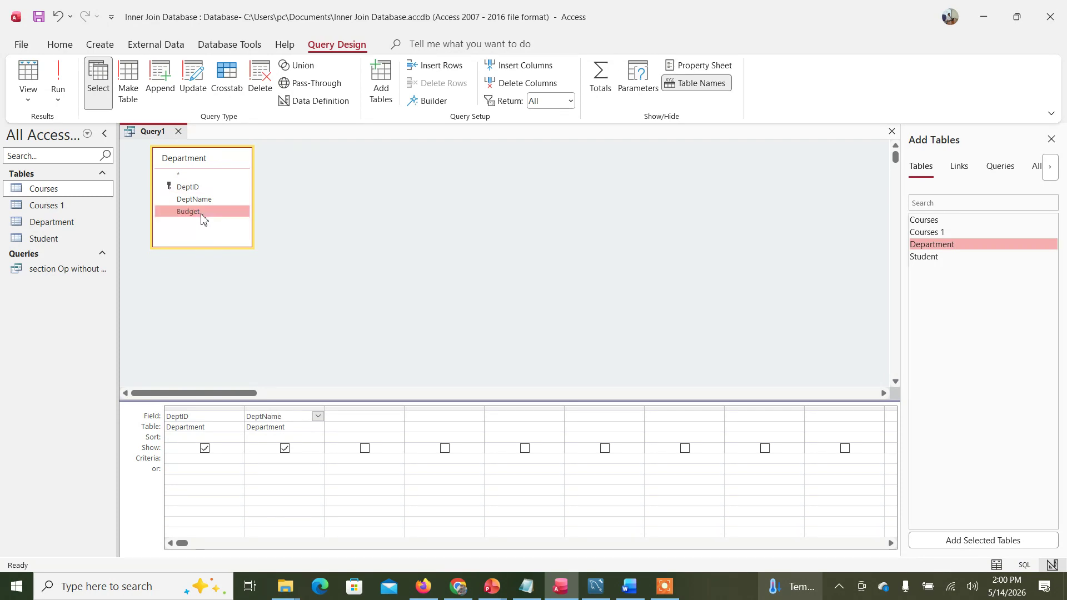
Enter the criterion [Department].[DeptID]>3 in a widened DeptID column and run the query
click(196, 459)
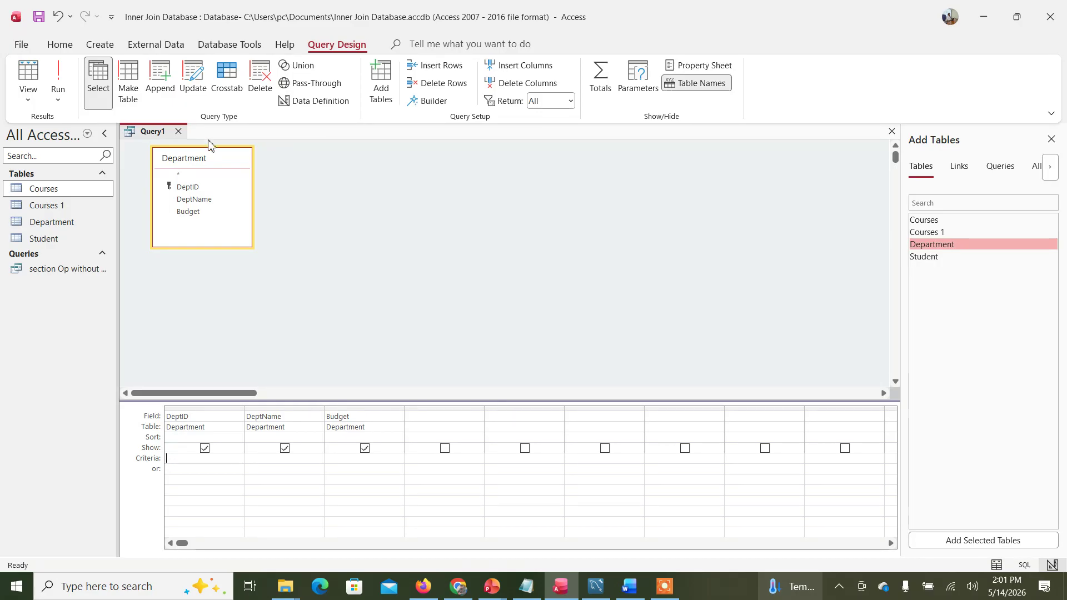
double_click(202, 162)
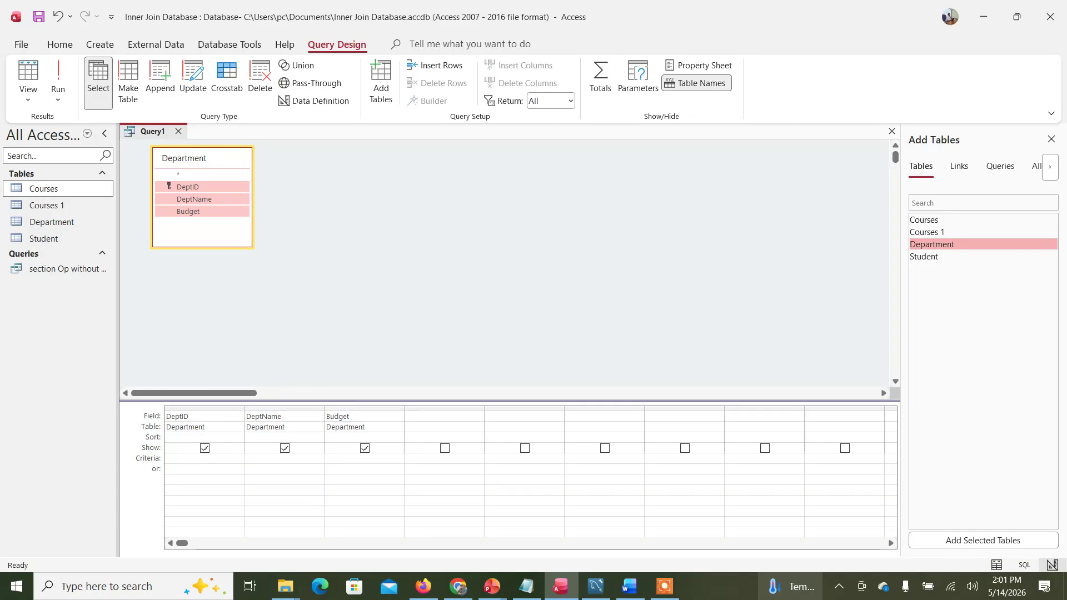
click(197, 459)
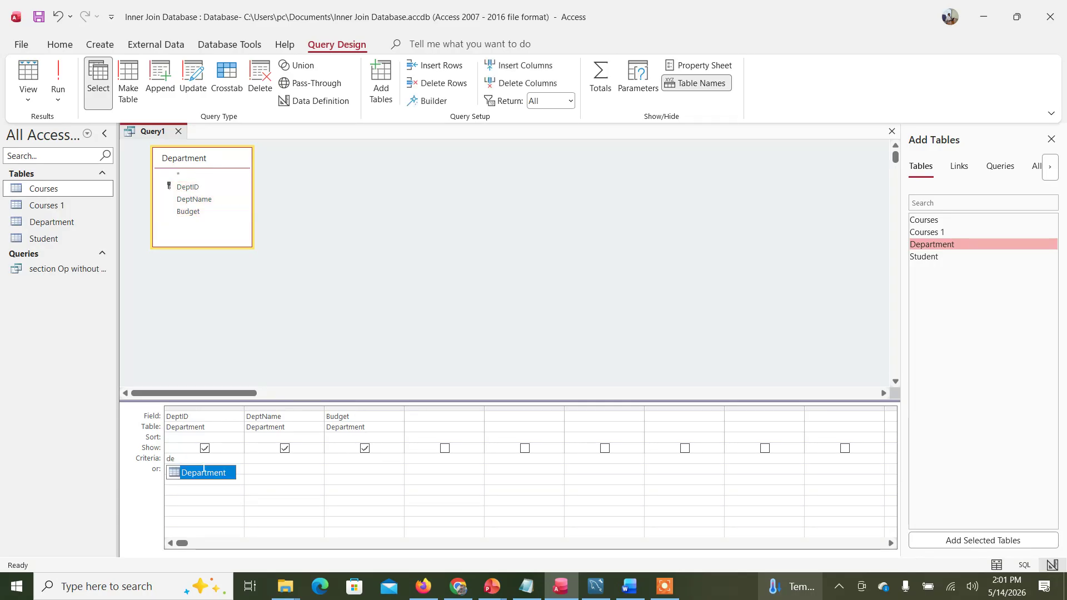
double_click(208, 475)
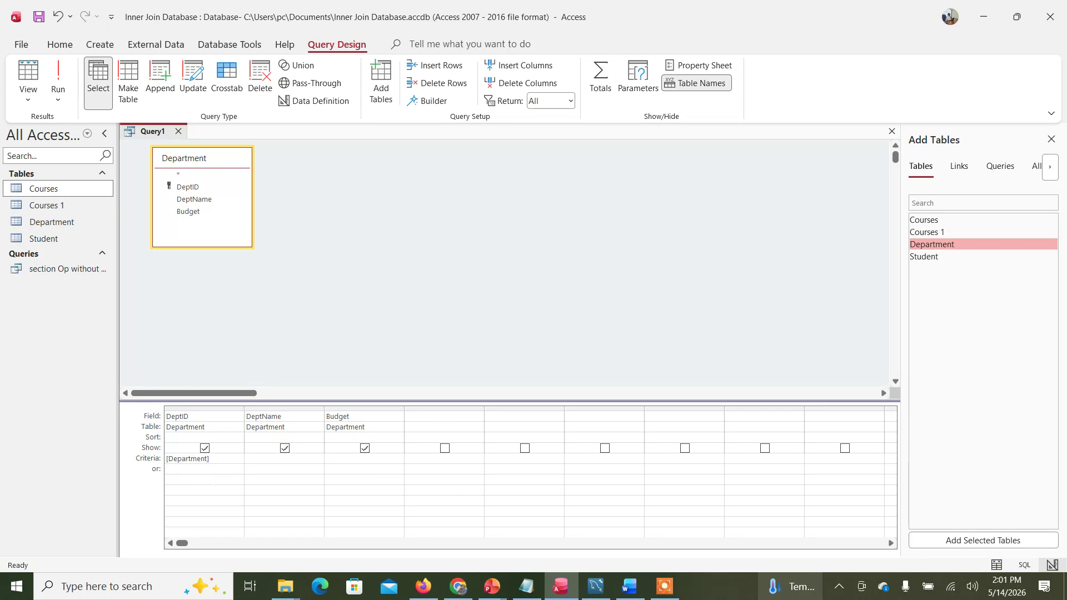
text(.)
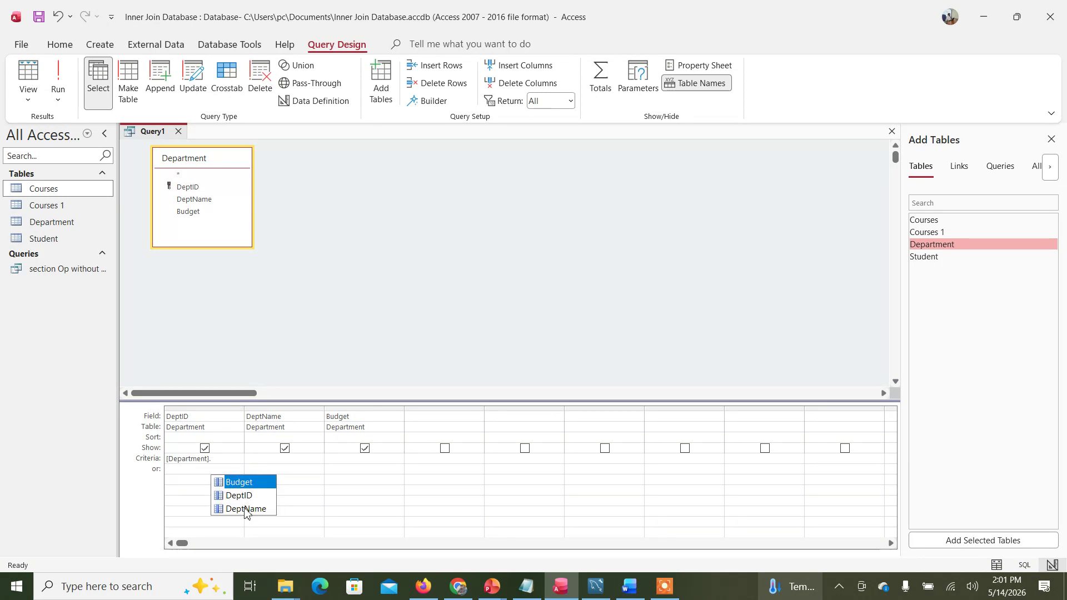
double_click(254, 495)
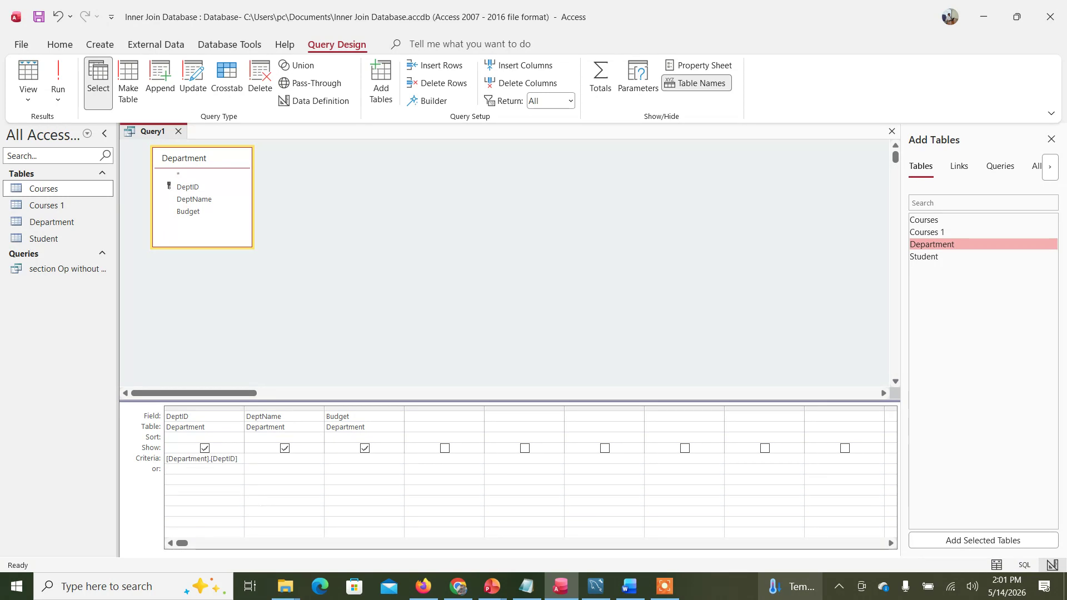
text(>3)
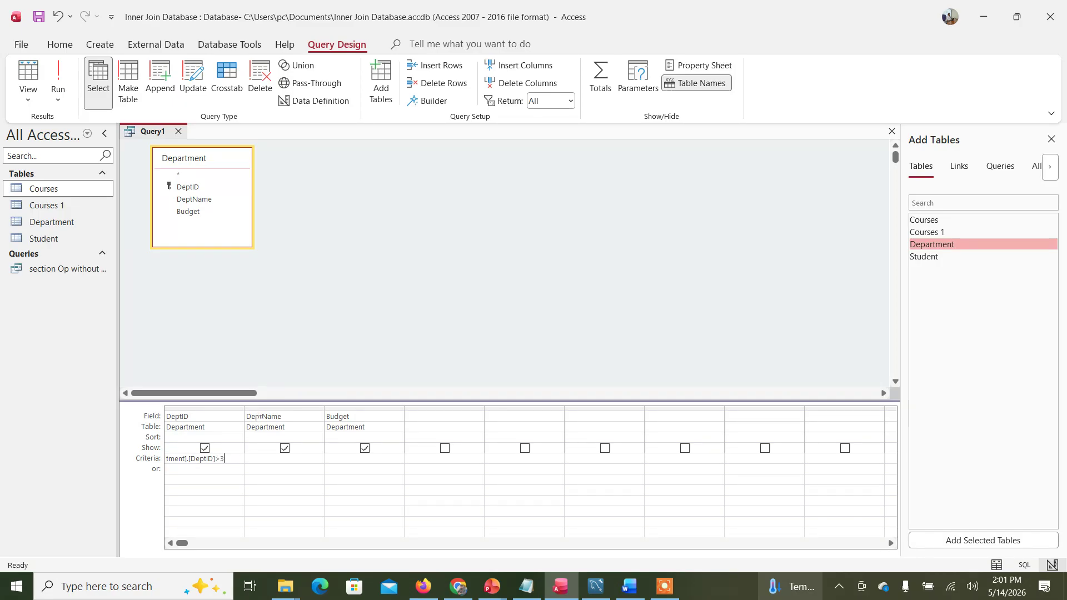
drag(245, 415, 296, 416)
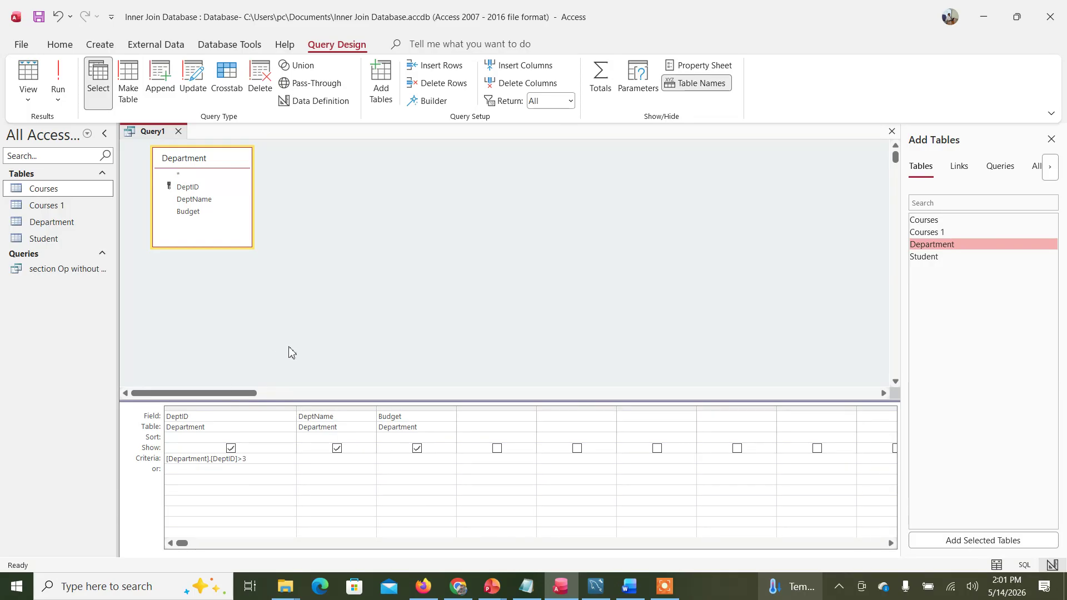
click(62, 84)
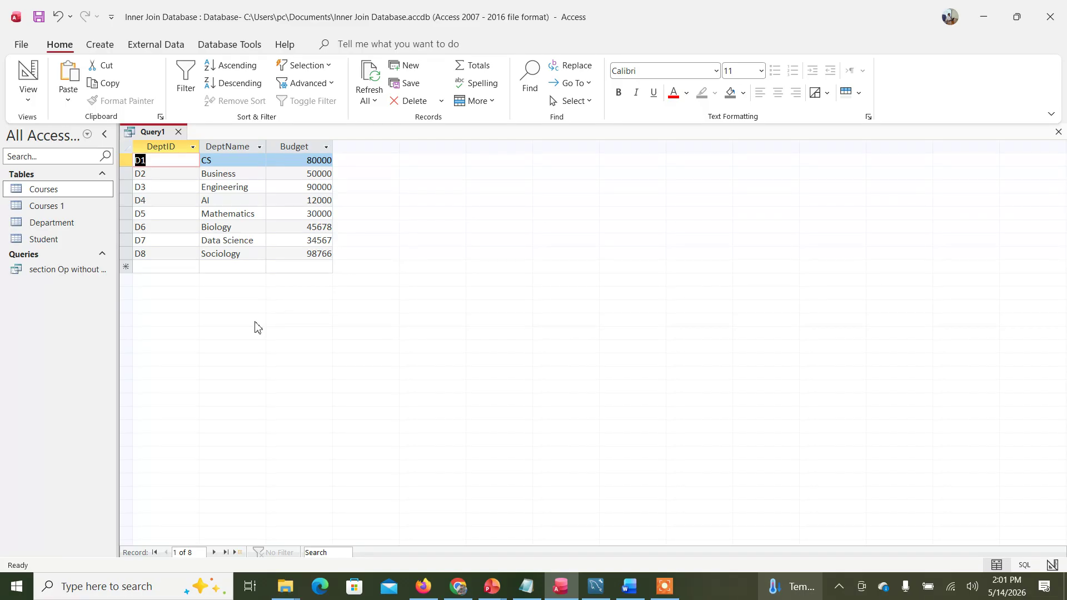
Return to the query's design, change the DeptID criterion to [Department].[DeptID]>"D3" and rerun the query
right_click(157, 135)
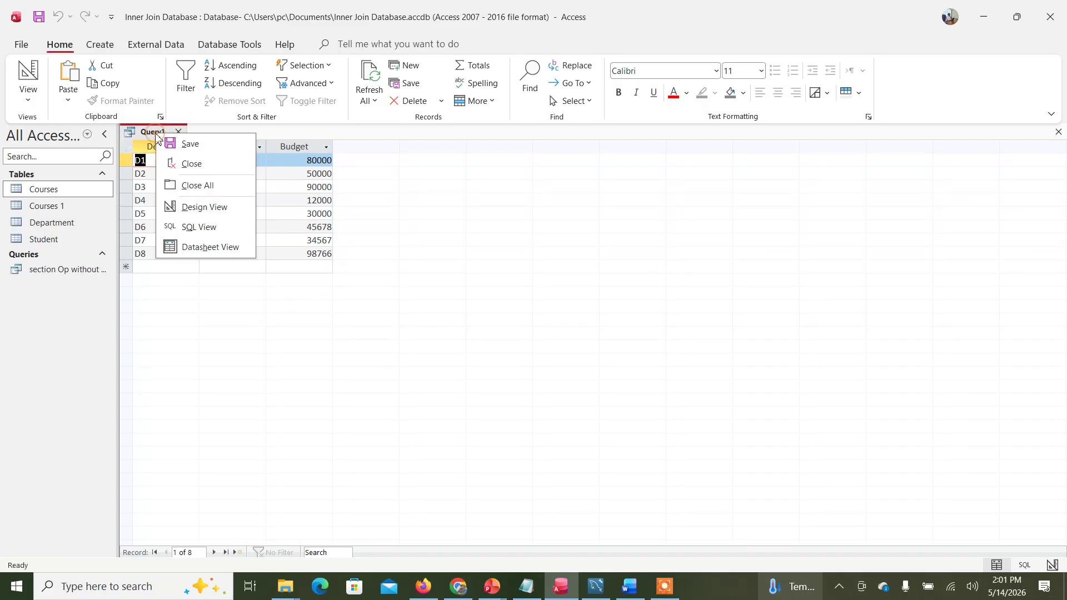
click(205, 208)
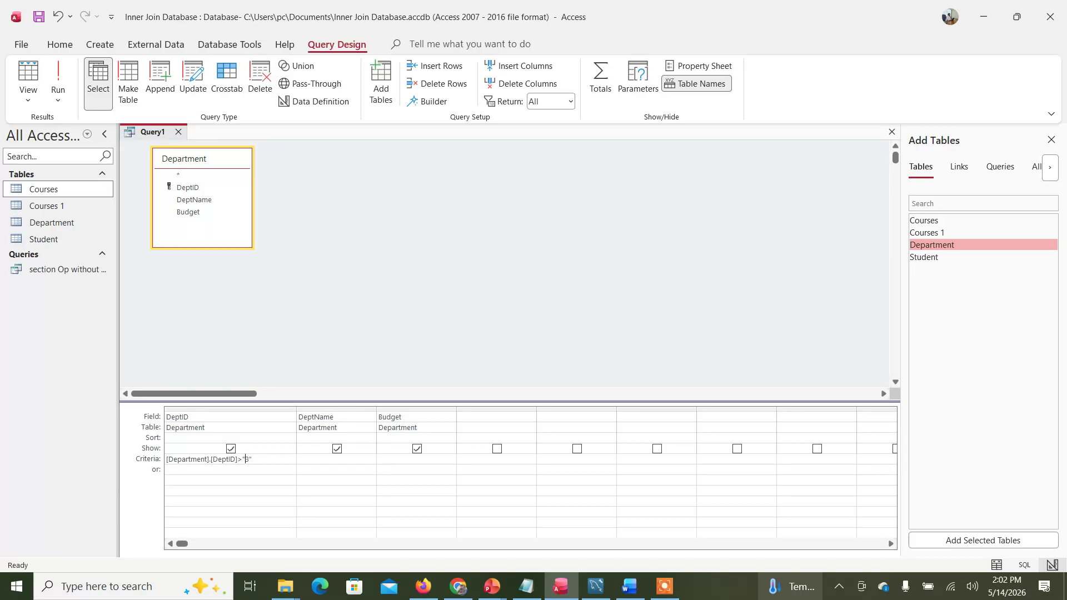
text(D)
click(59, 77)
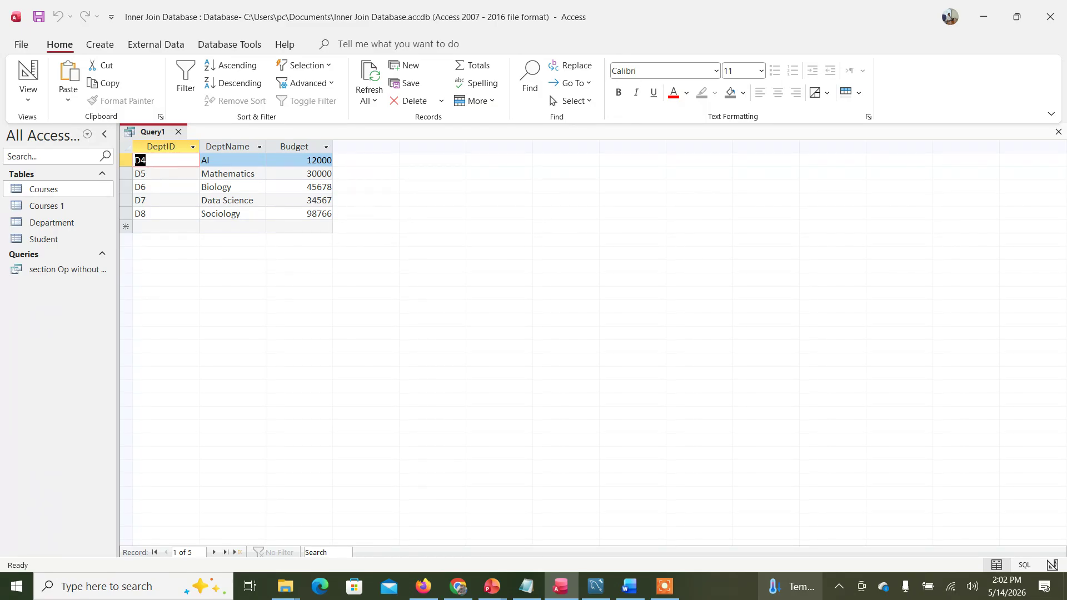
Save the filtered Department query as "selection Op with criteria"
key(ctrl+s)
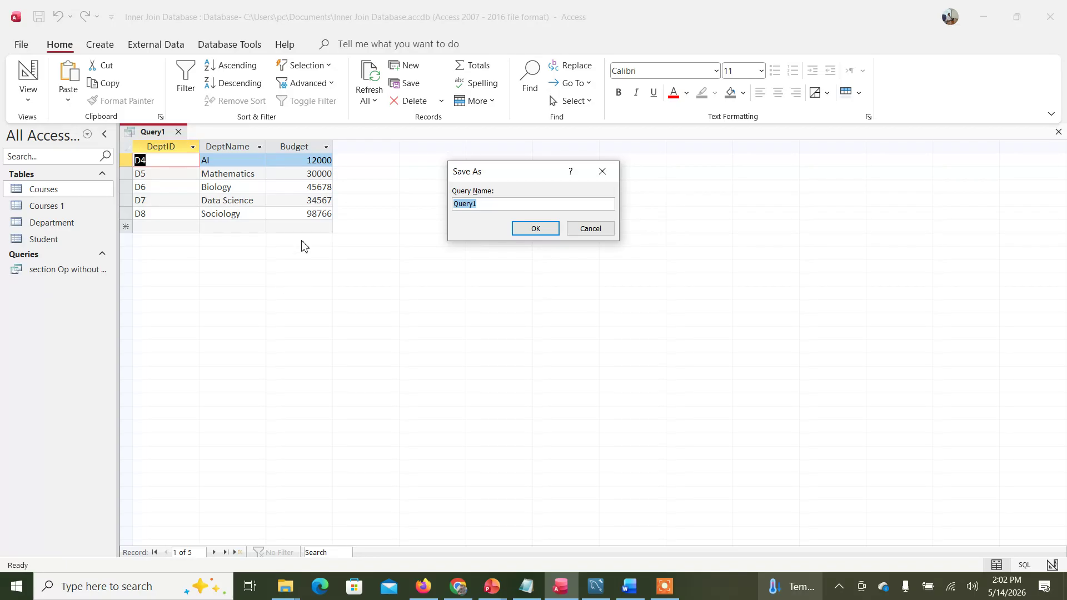
text(selection Op with criteria)
key(Return)
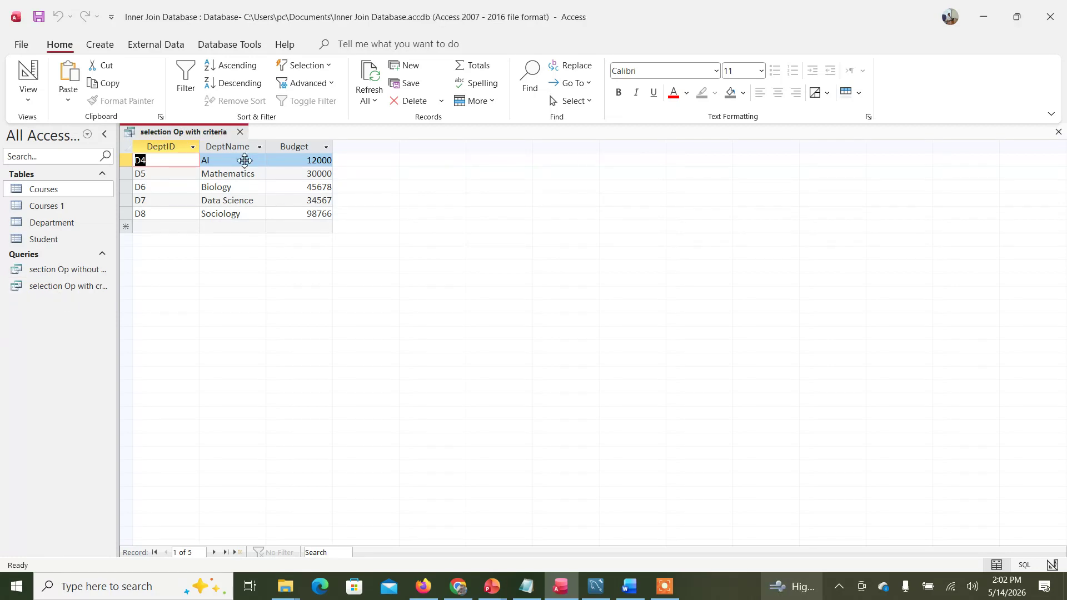
Close the filtered Department query, then design and run a query on the Courses table with the fields CourseID and CourseName
click(240, 132)
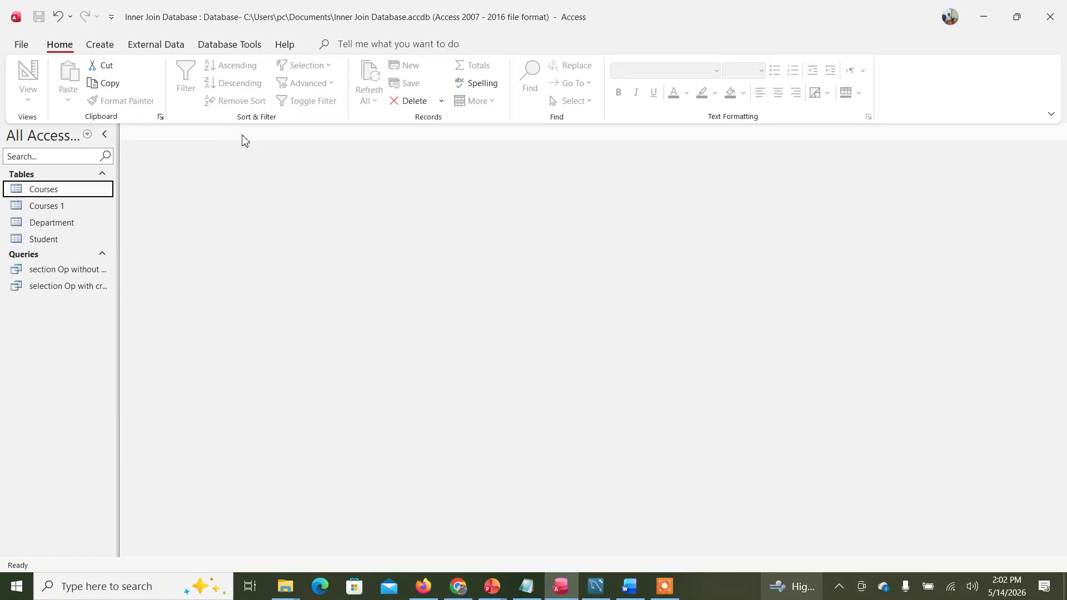
click(103, 44)
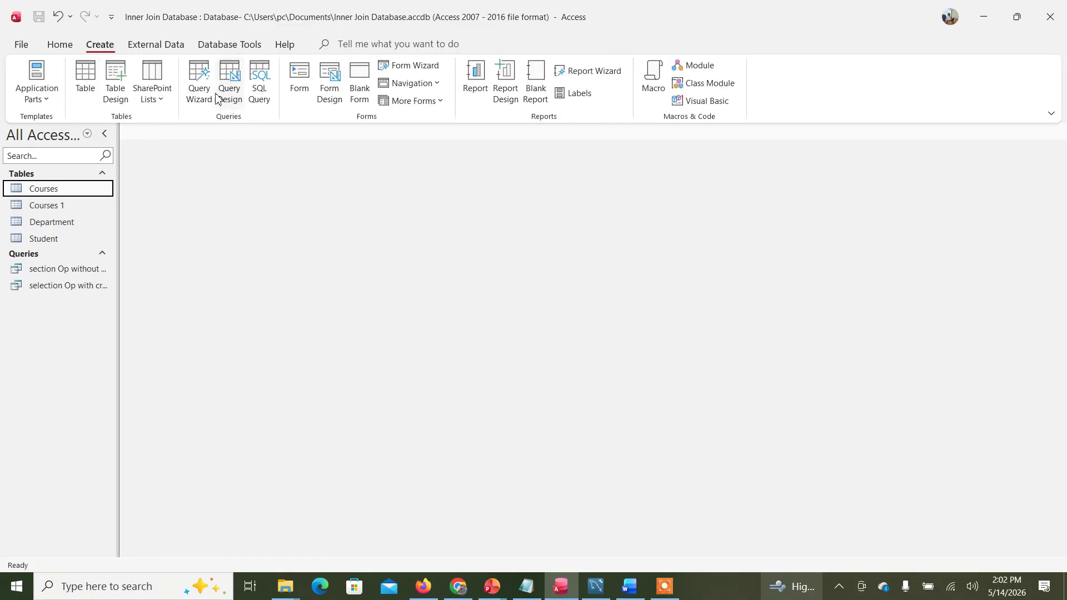
click(237, 86)
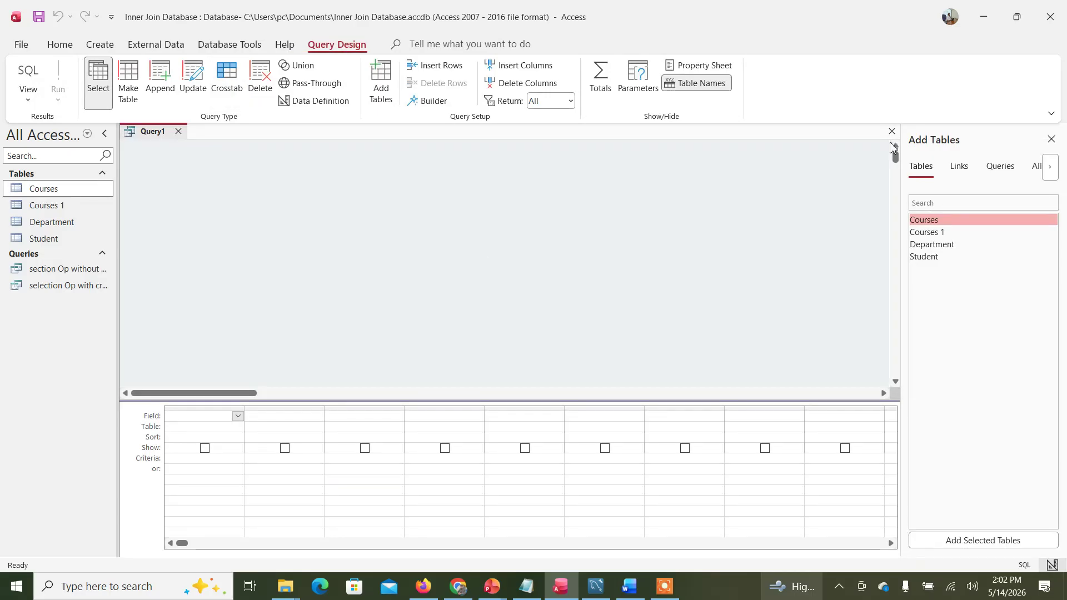
double_click(940, 222)
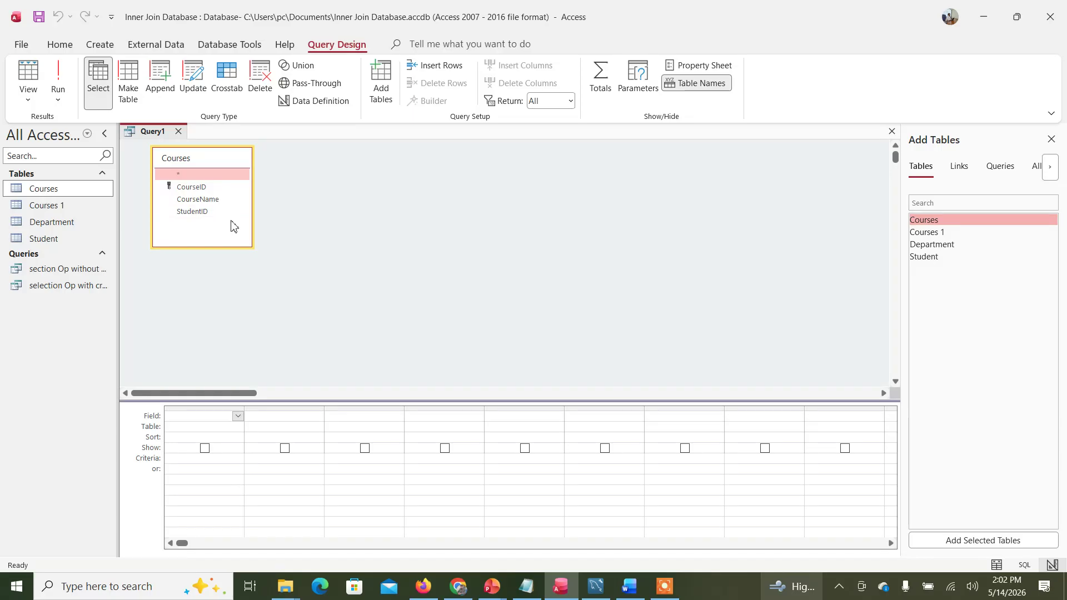
double_click(198, 188)
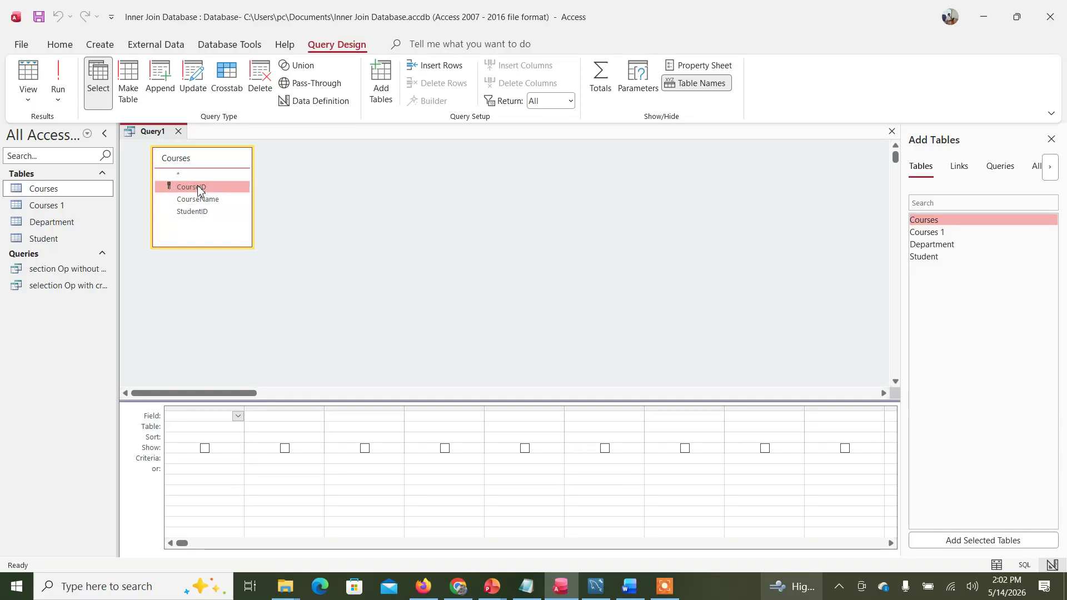
click(215, 201)
double_click(216, 201)
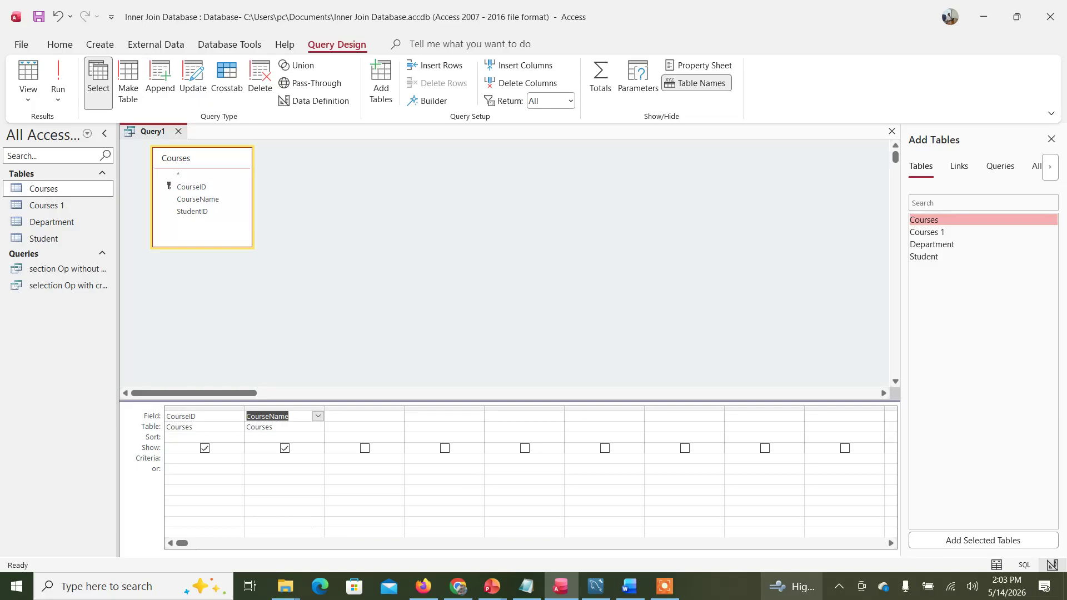
click(60, 84)
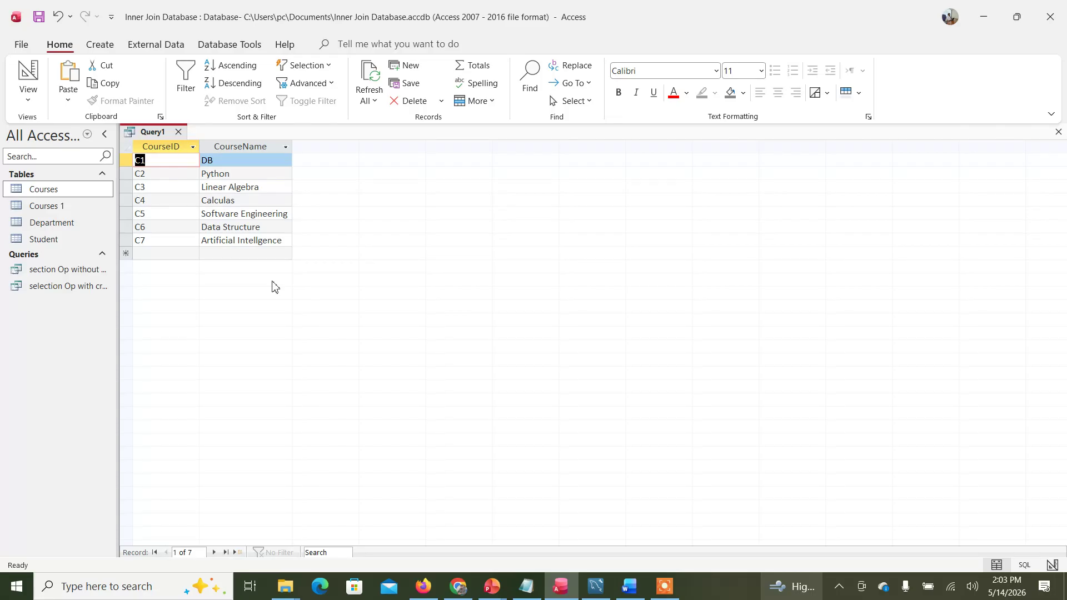
Save the Courses query as "projection with 2 columns"
key(ctrl+s)
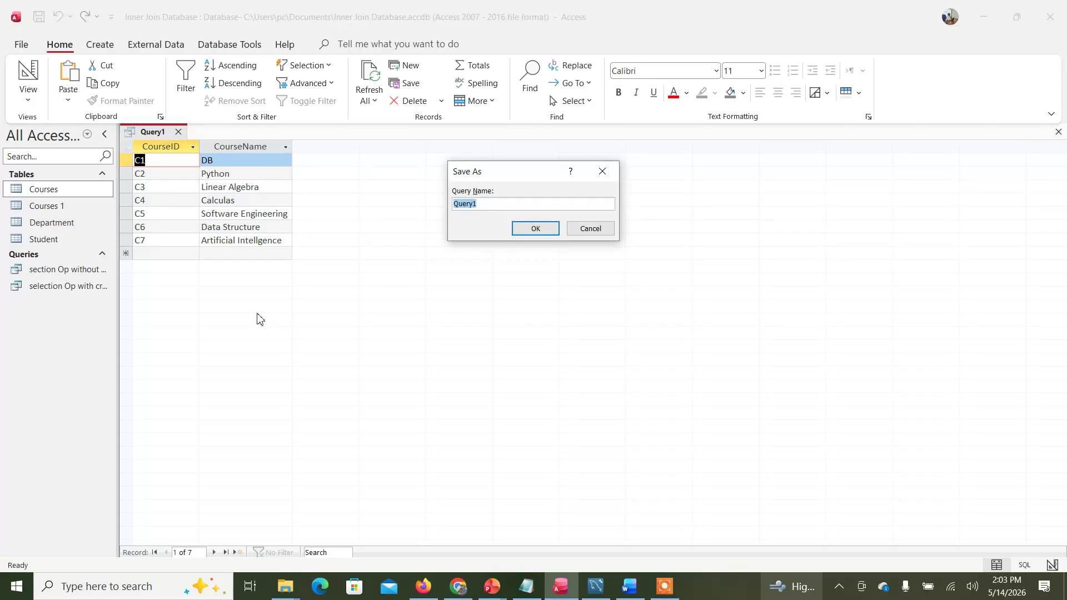
text(projection with 2 columns)
key(Return)
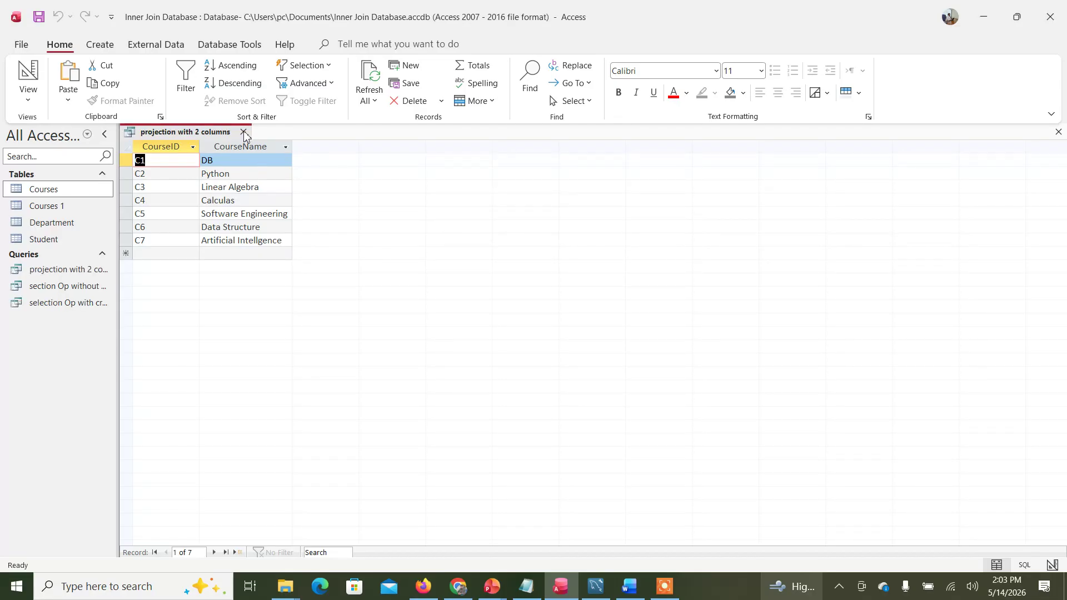
Remove the CourseID field from the projection query's design, rerun it, and close it with the design changes saved
right_click(212, 135)
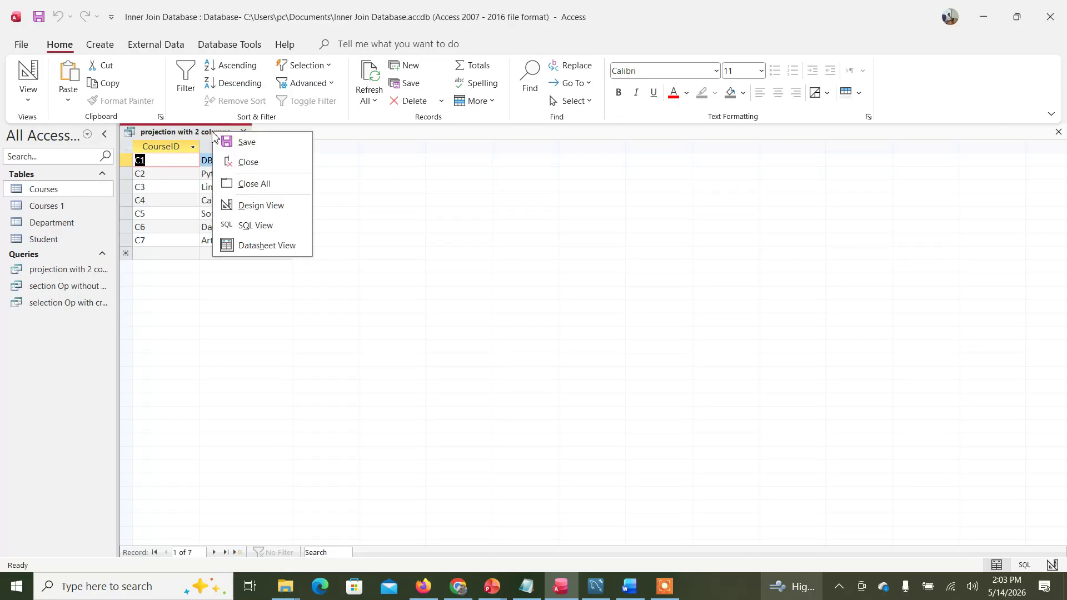
click(259, 209)
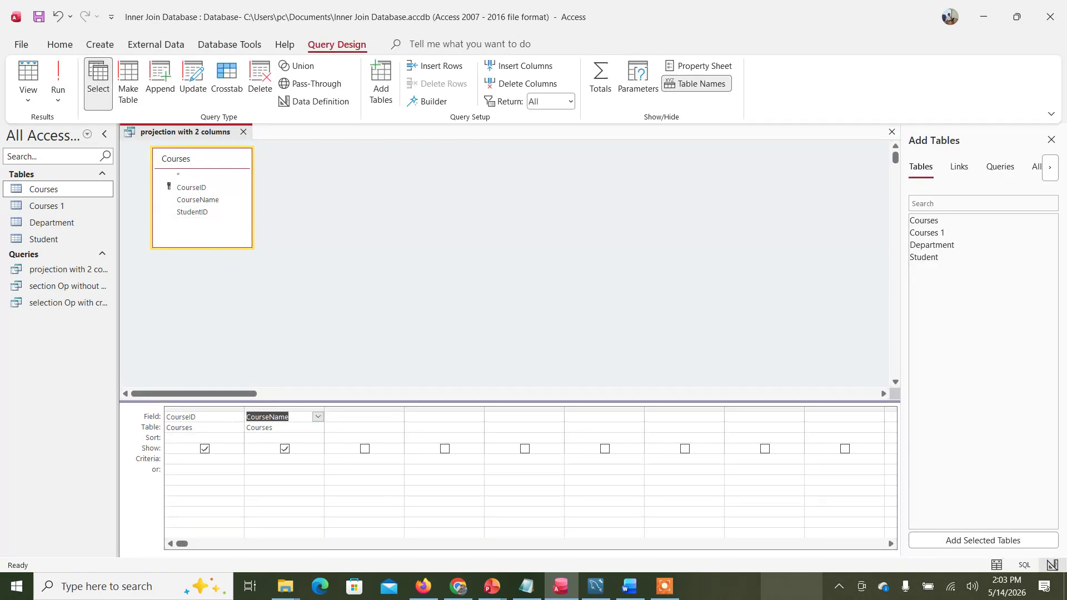
click(225, 417)
key(BackSpace)
key(BackSpace)
key(BackSpace)
key(BackSpace)
key(BackSpace)
key(BackSpace)
key(BackSpace)
key(BackSpace)
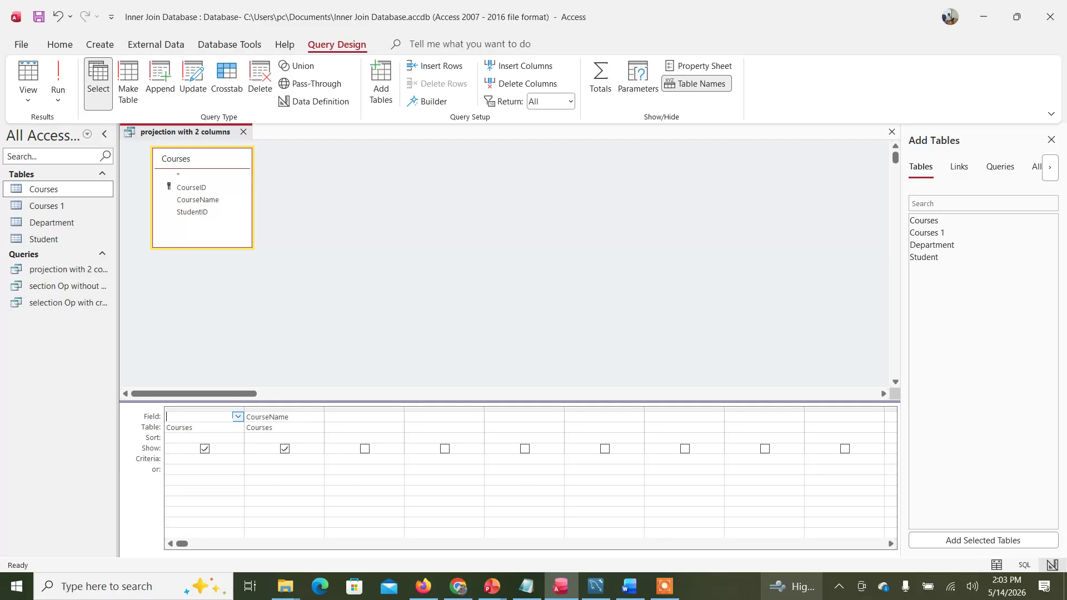
click(215, 481)
click(63, 78)
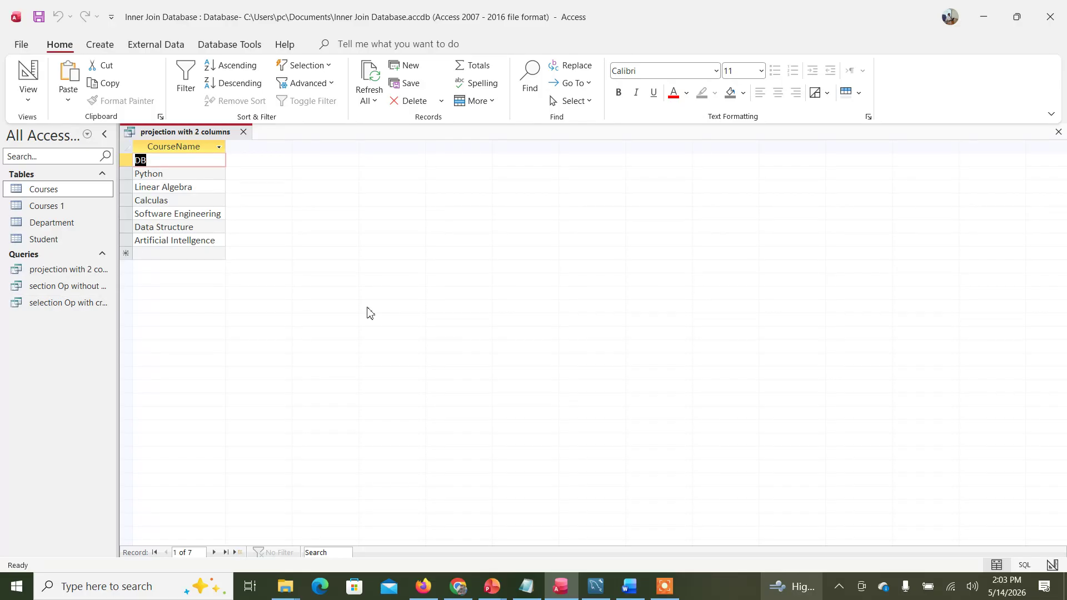
click(244, 133)
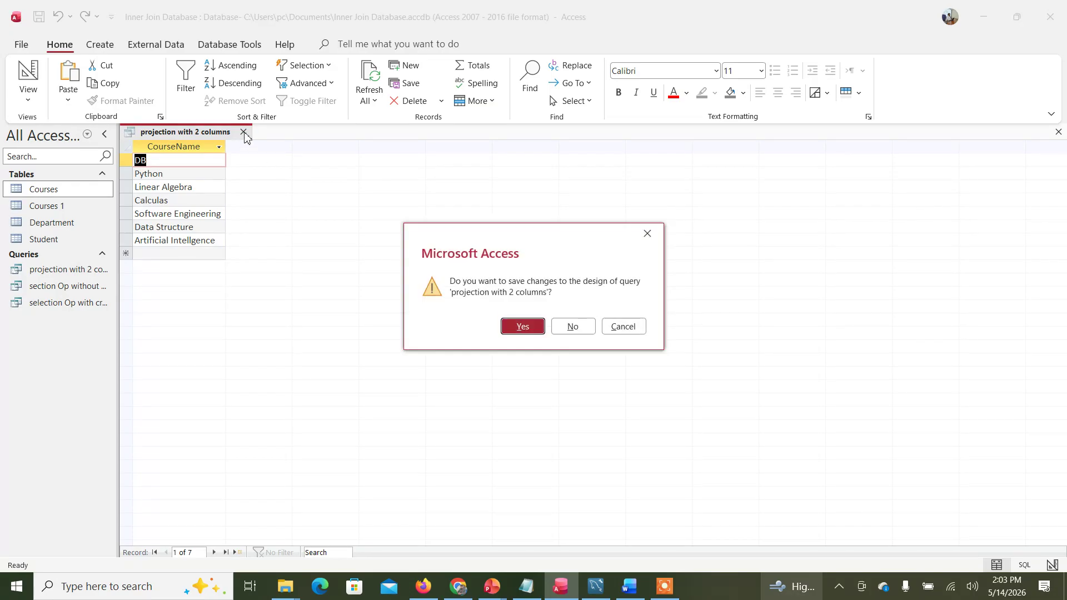
click(526, 329)
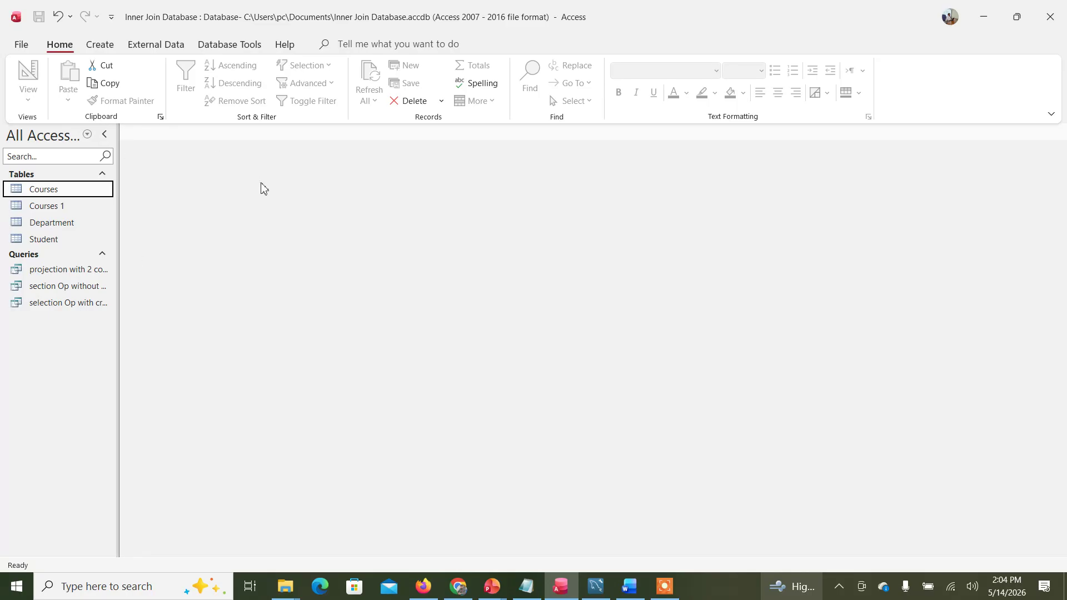
Compare the records of the Courses and Courses 1 tables, checking rows C4, C6 and C7 in Courses 1, and close both
double_click(45, 193)
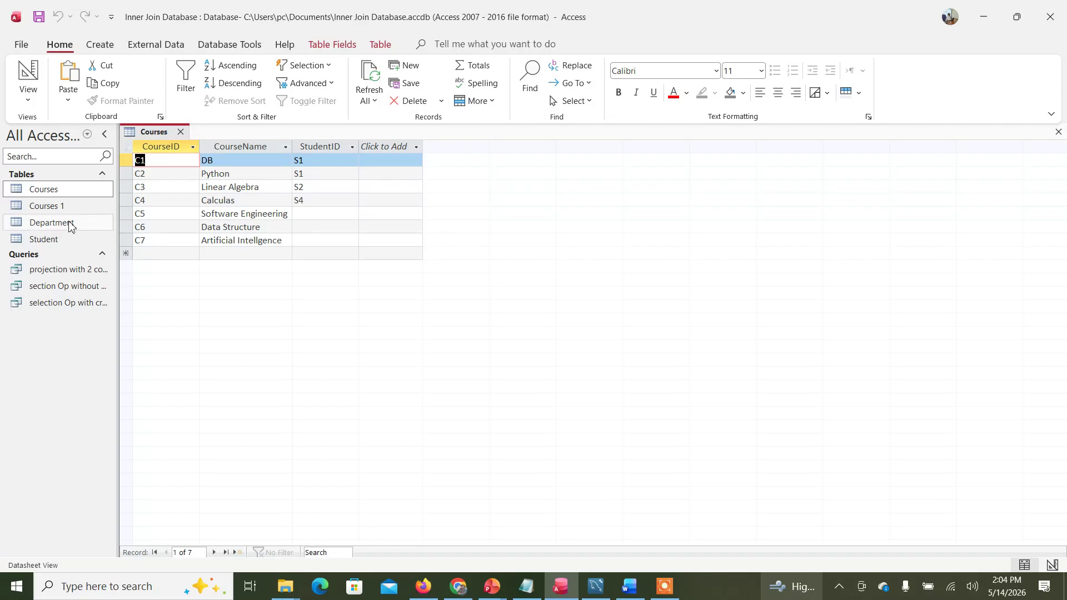
double_click(58, 206)
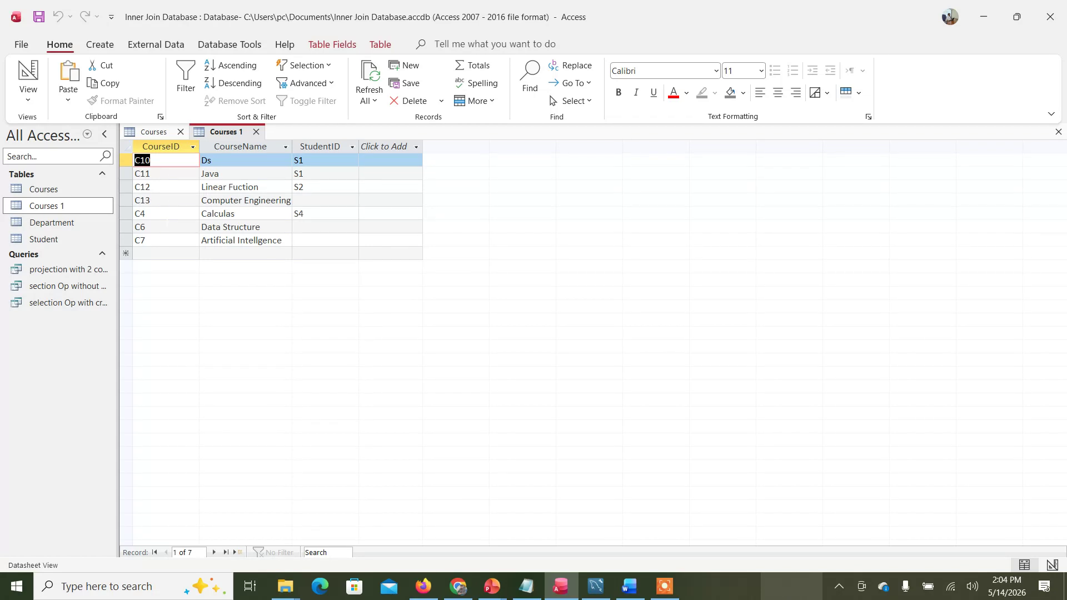
click(161, 216)
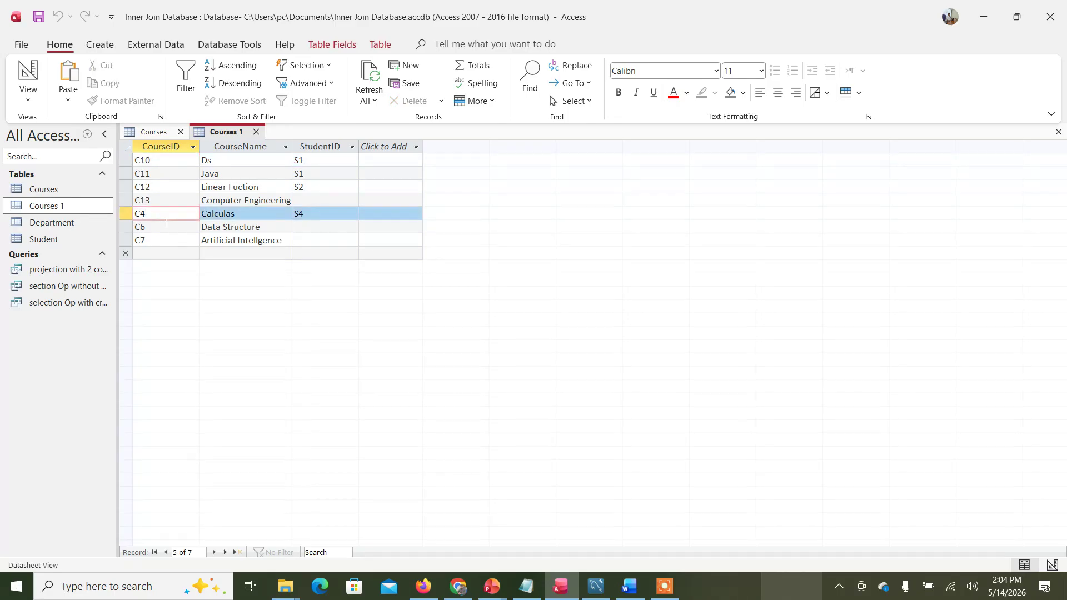
click(159, 226)
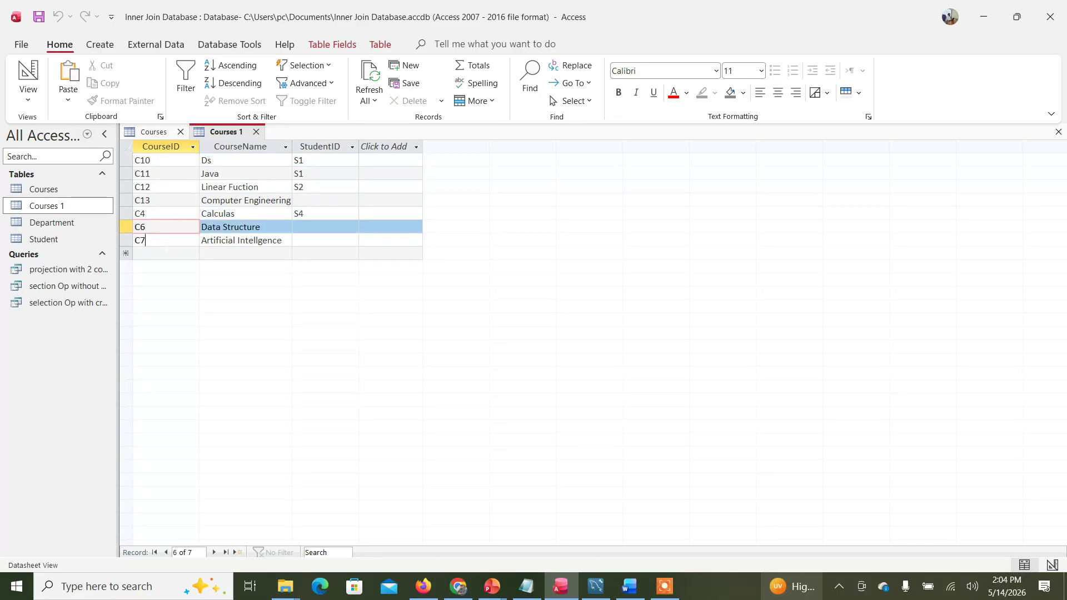
click(159, 239)
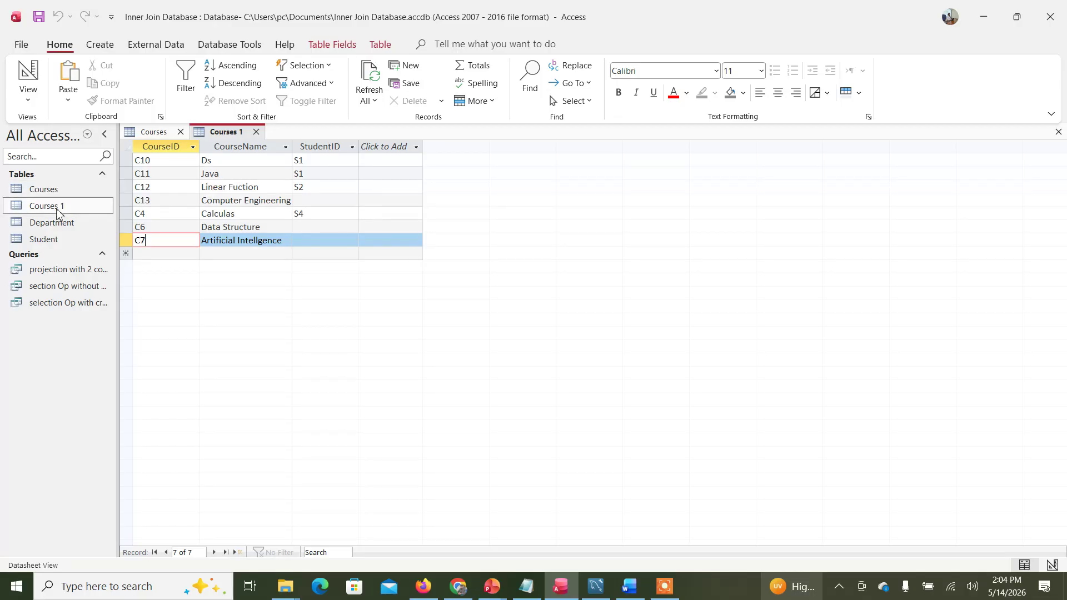
click(257, 133)
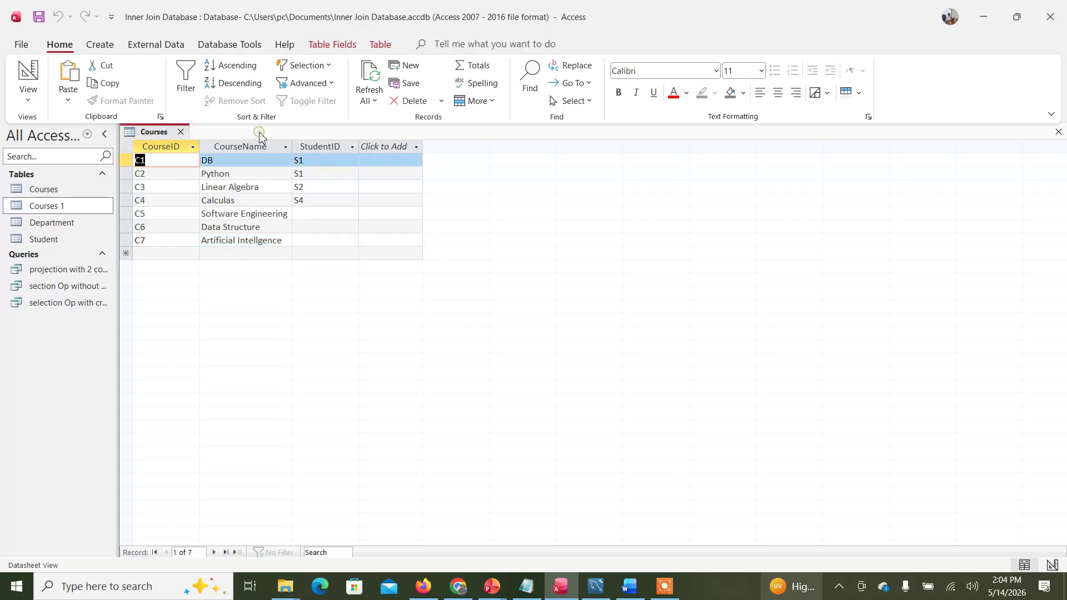
click(181, 133)
Design and run a query that returns all fields of the Courses table using Courses.*
click(53, 190)
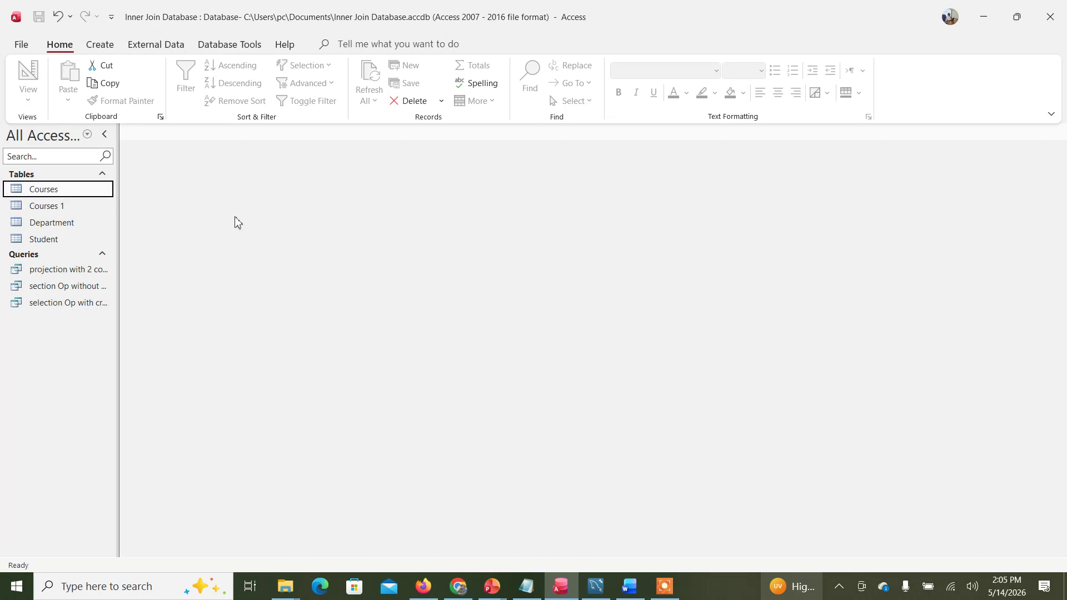
click(106, 46)
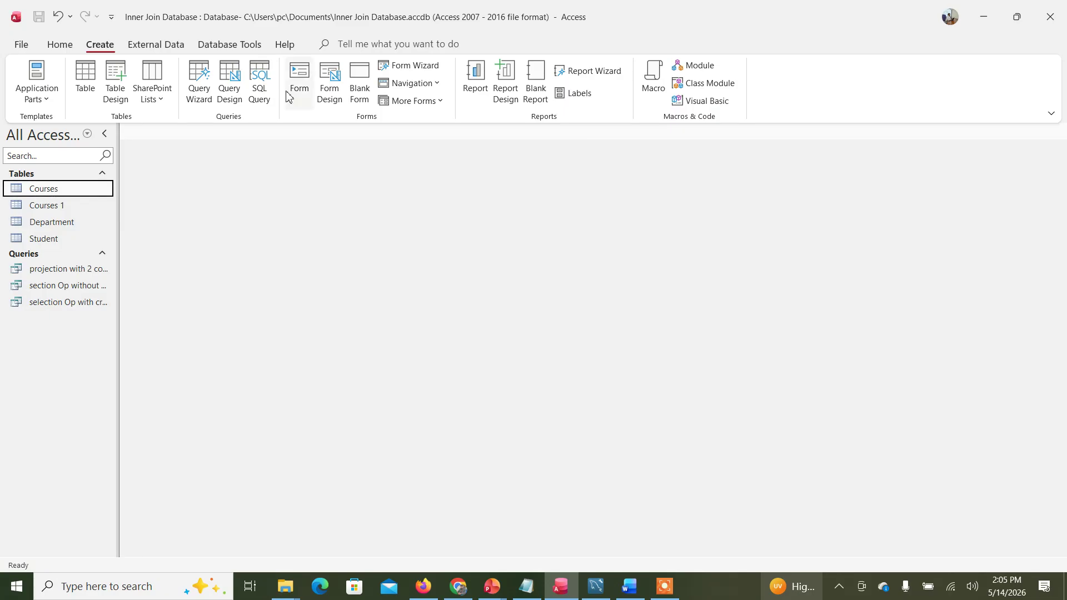
click(231, 89)
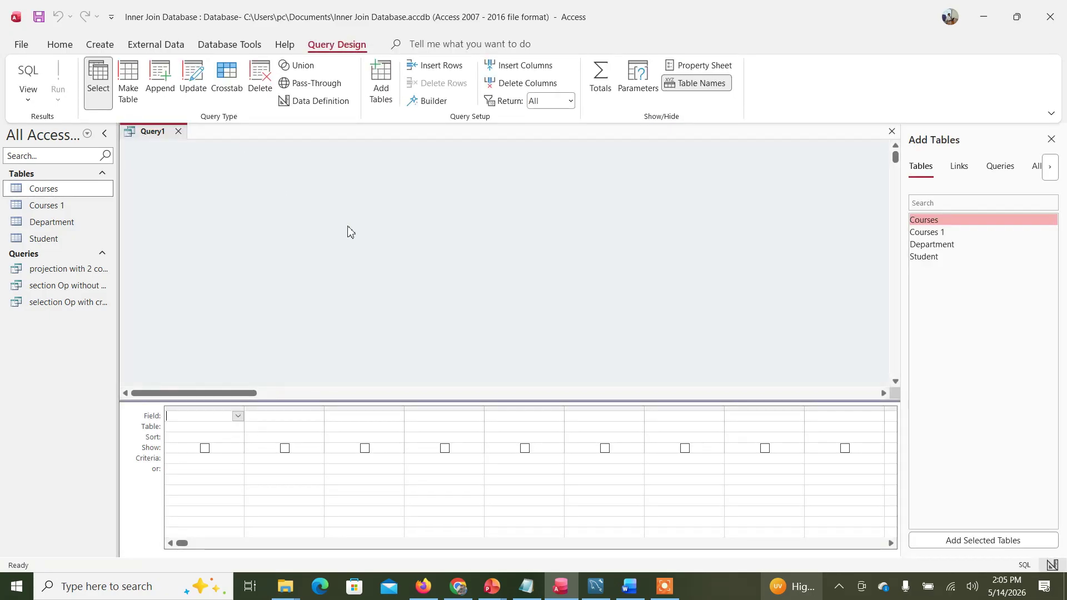
double_click(922, 223)
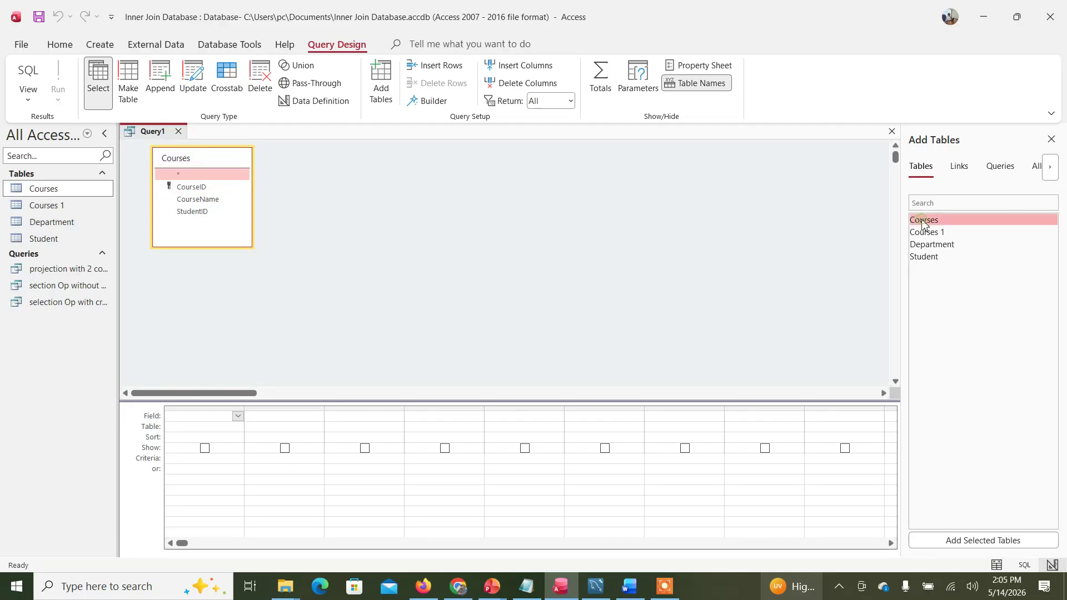
double_click(189, 176)
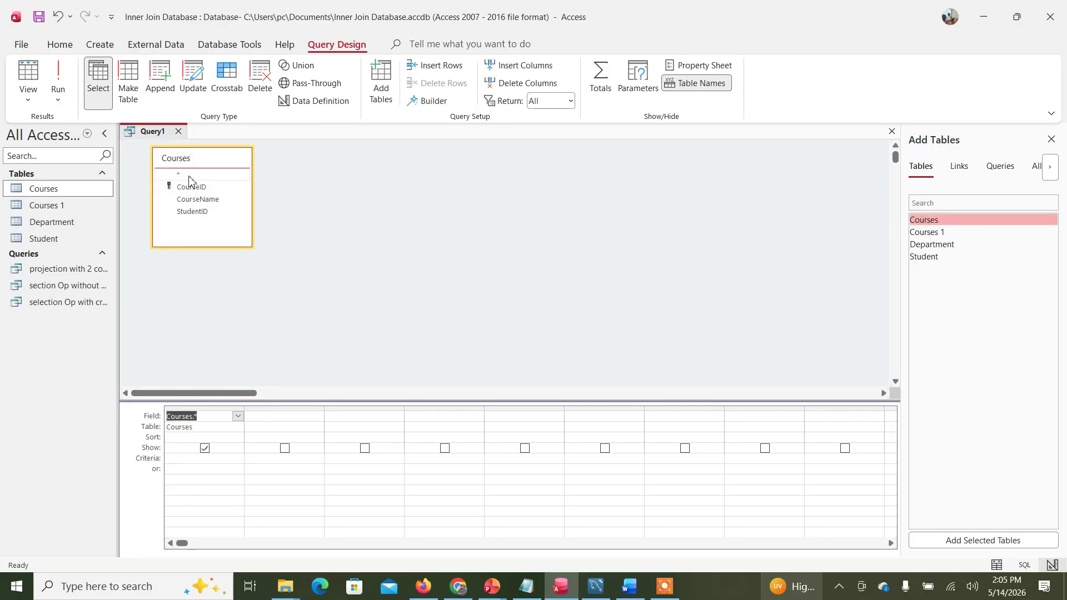
click(61, 78)
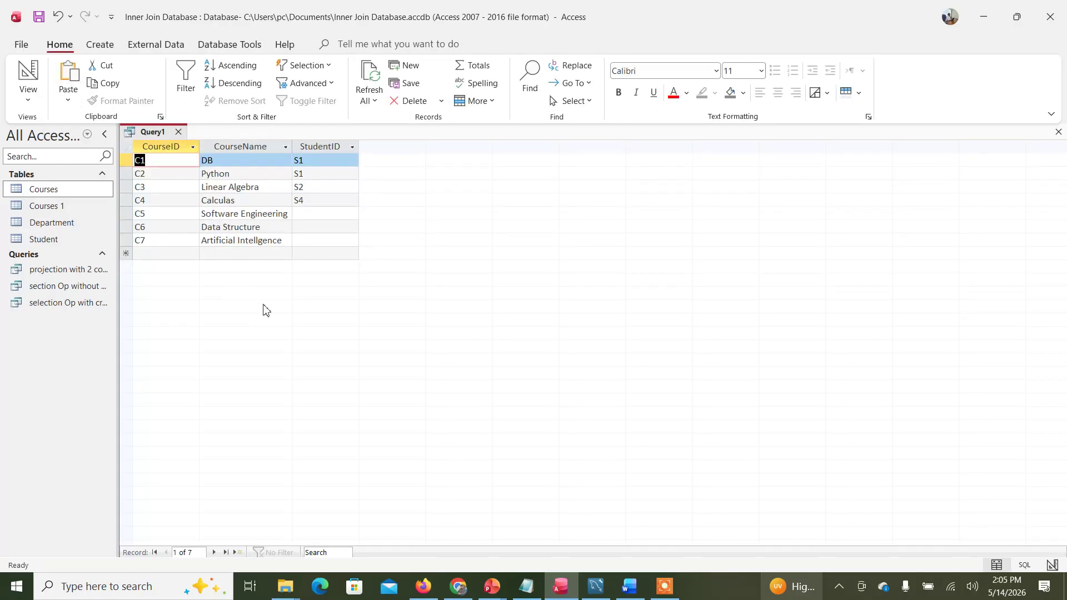
Save the all-fields Courses query as "SQ1" and close it
key(ctrl+s)
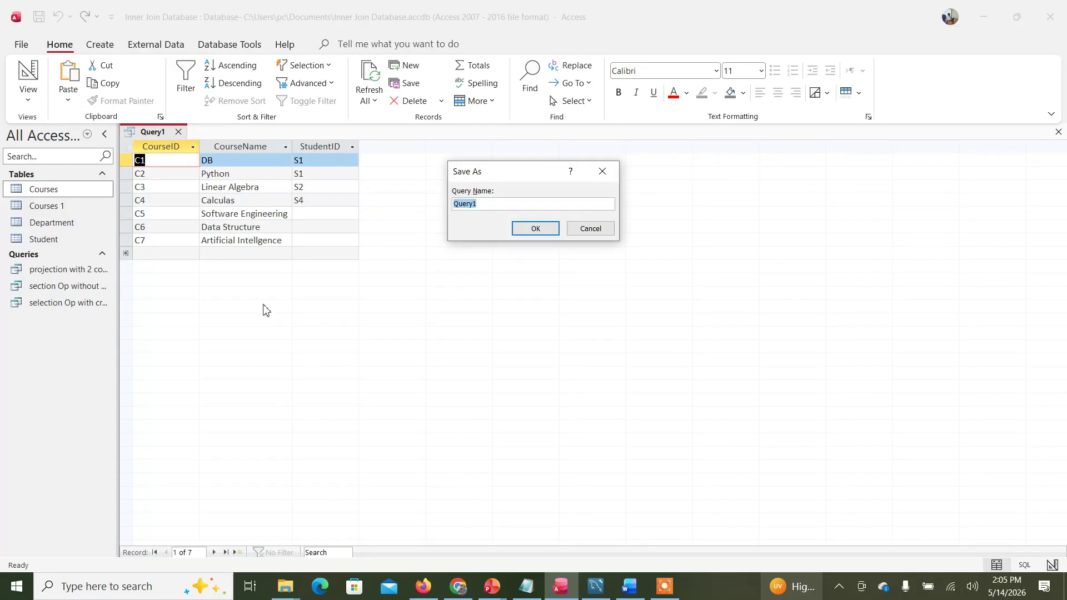
text(SQ1)
click(537, 230)
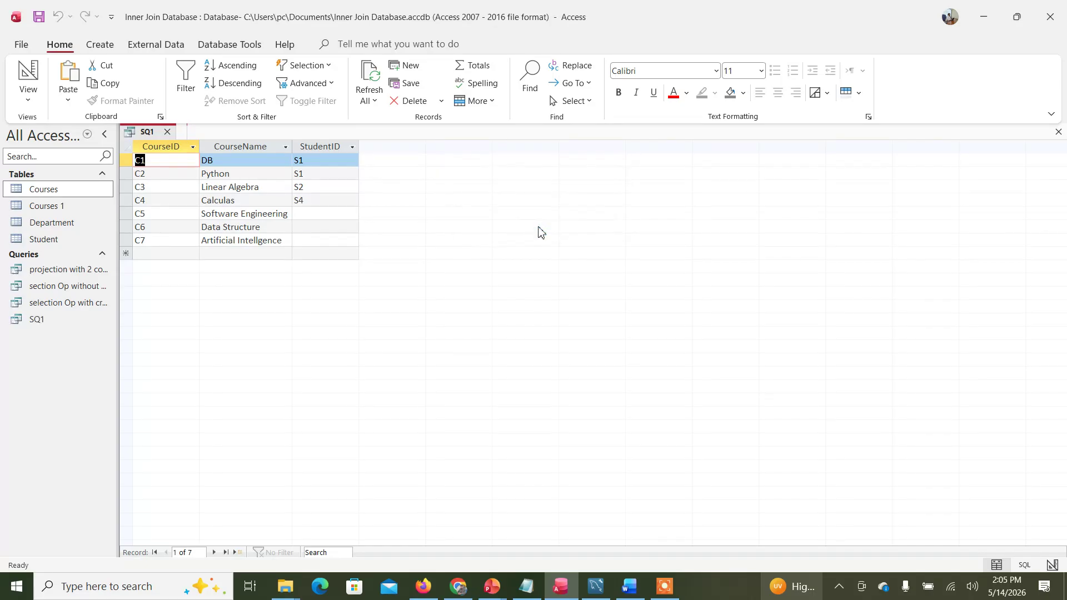
click(167, 132)
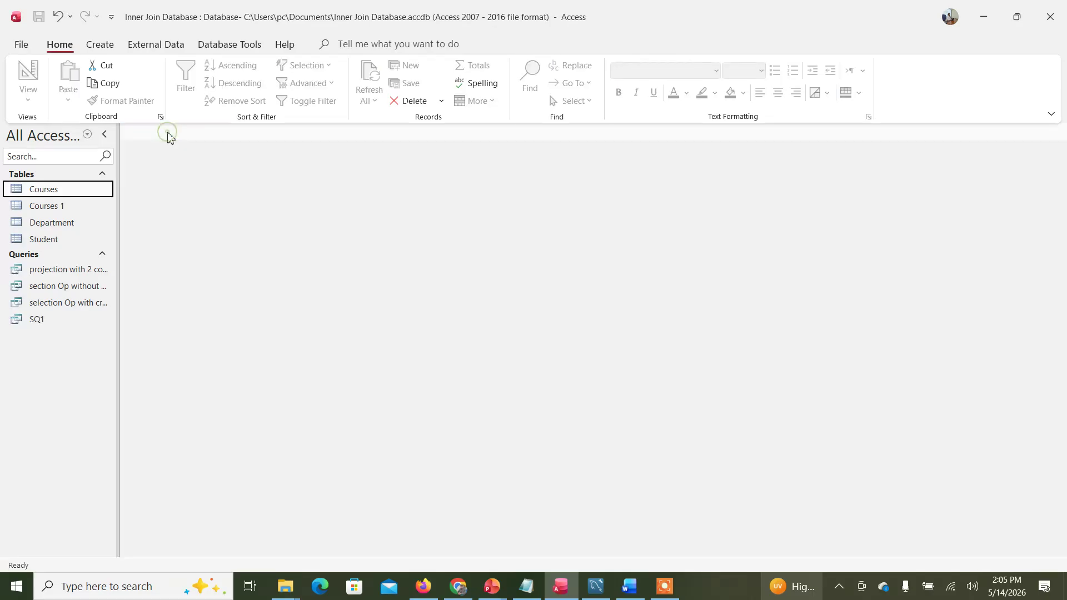
Design and run a query that returns all fields of the Courses 1 table using its asterisk field
click(51, 206)
click(102, 47)
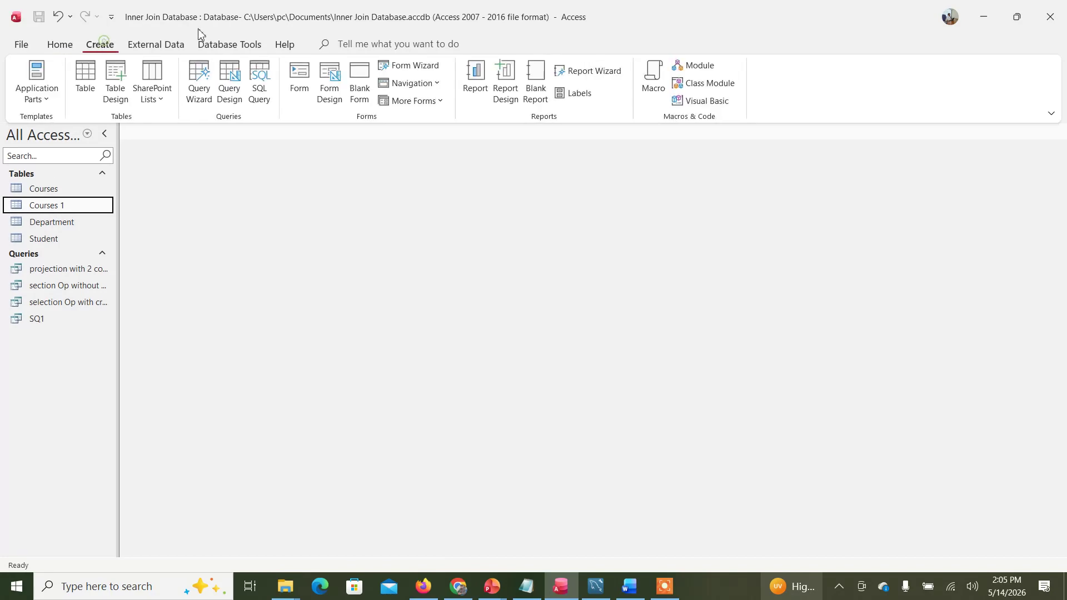
click(225, 87)
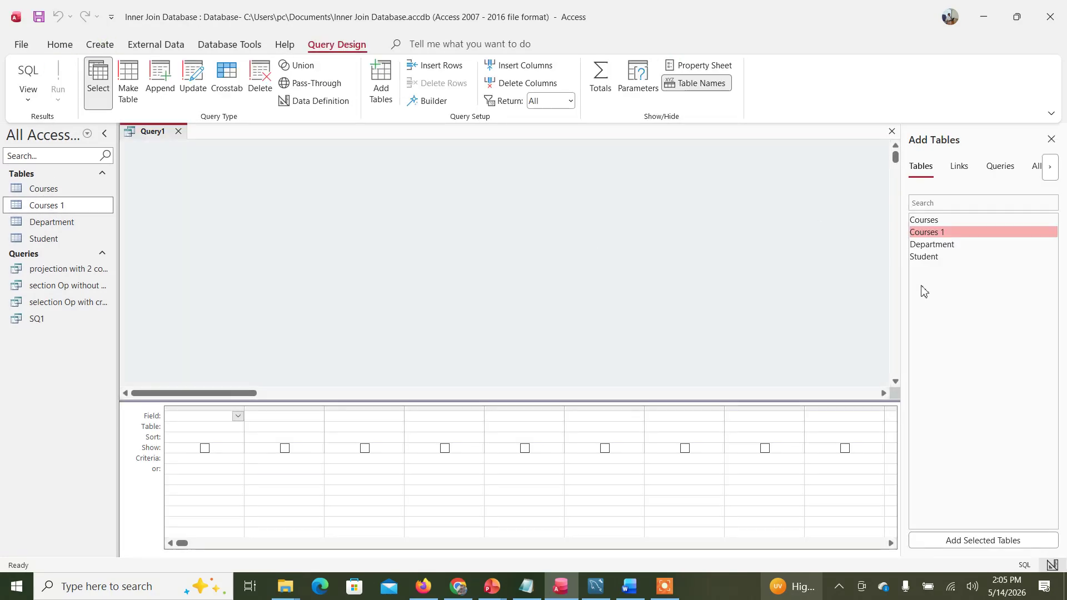
double_click(940, 234)
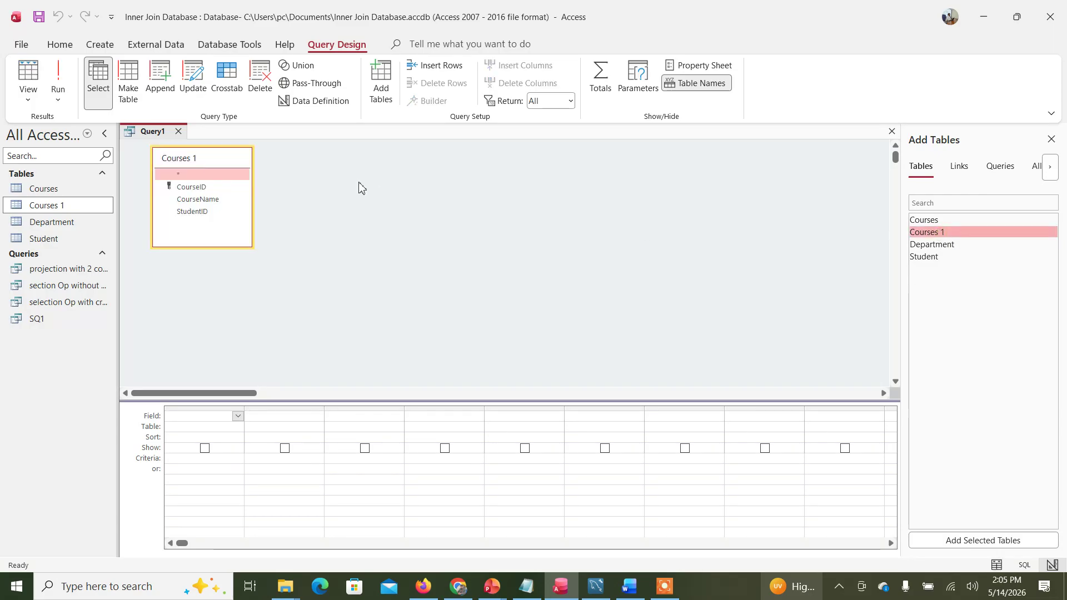
double_click(184, 177)
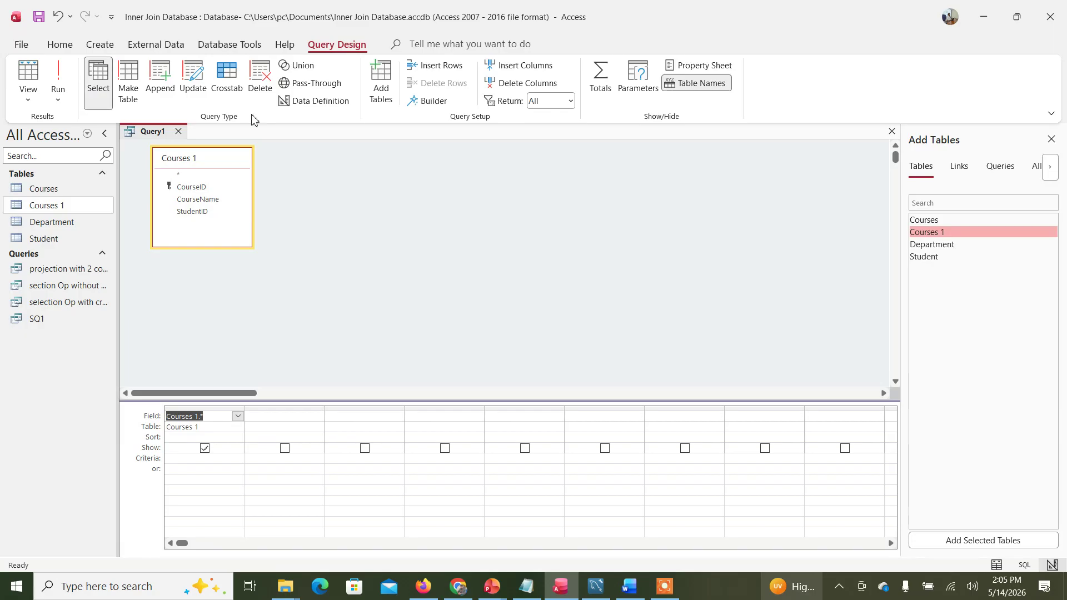
click(67, 75)
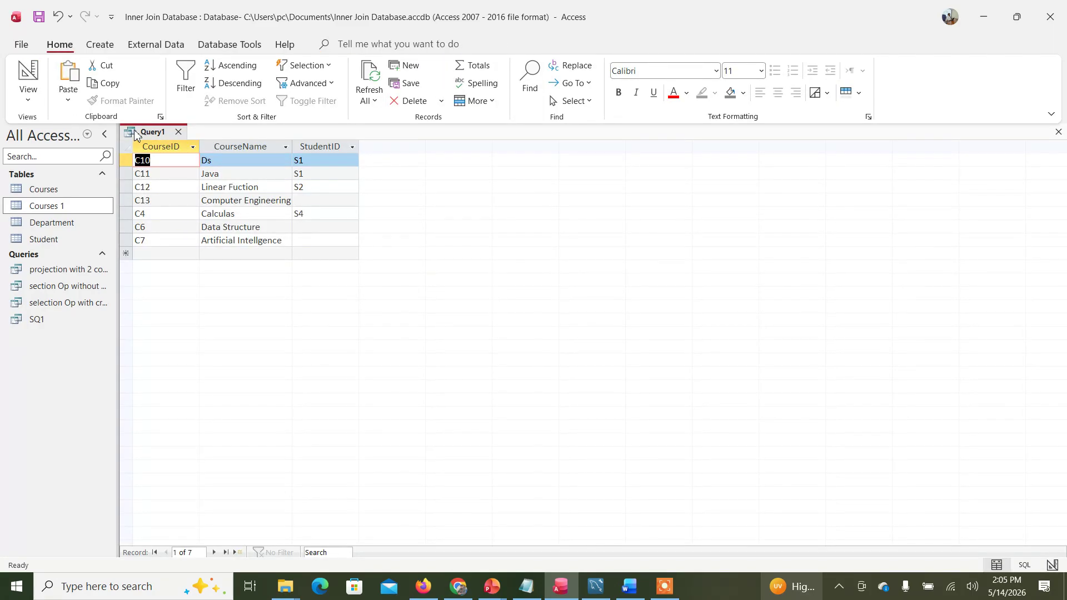
Save the all-fields Courses 1 query as "SQ2" and close it
key(ctrl+s)
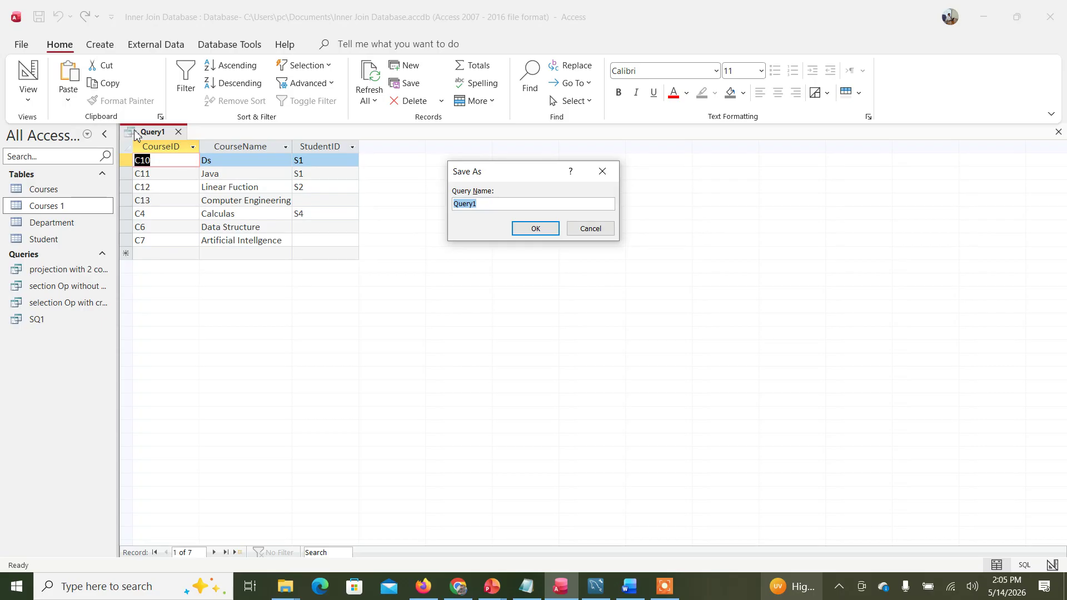
text(SQ@)
key(BackSpace)
text(2)
click(544, 230)
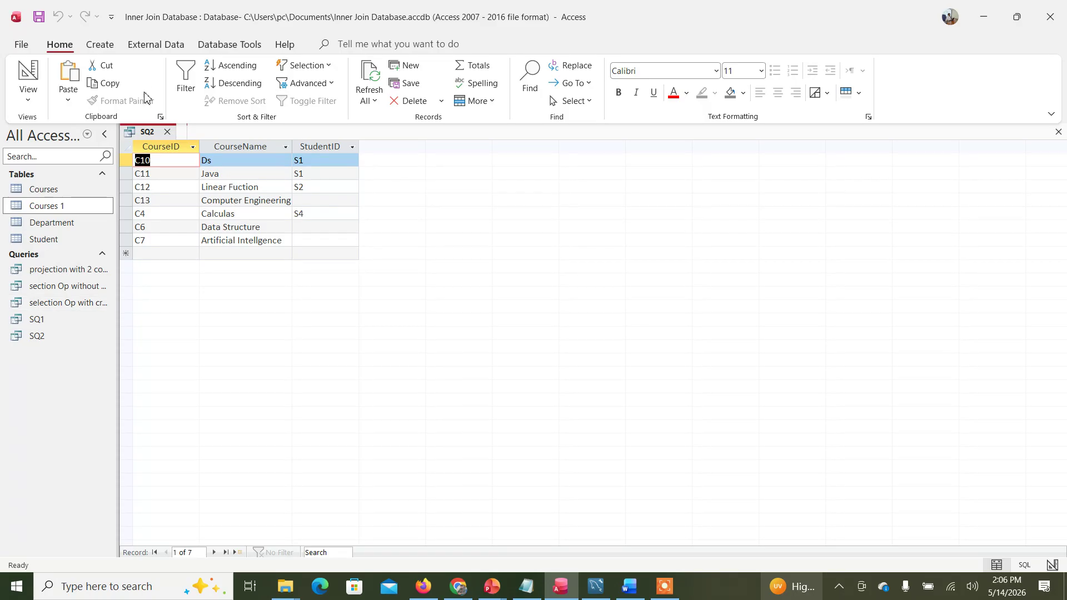
click(167, 132)
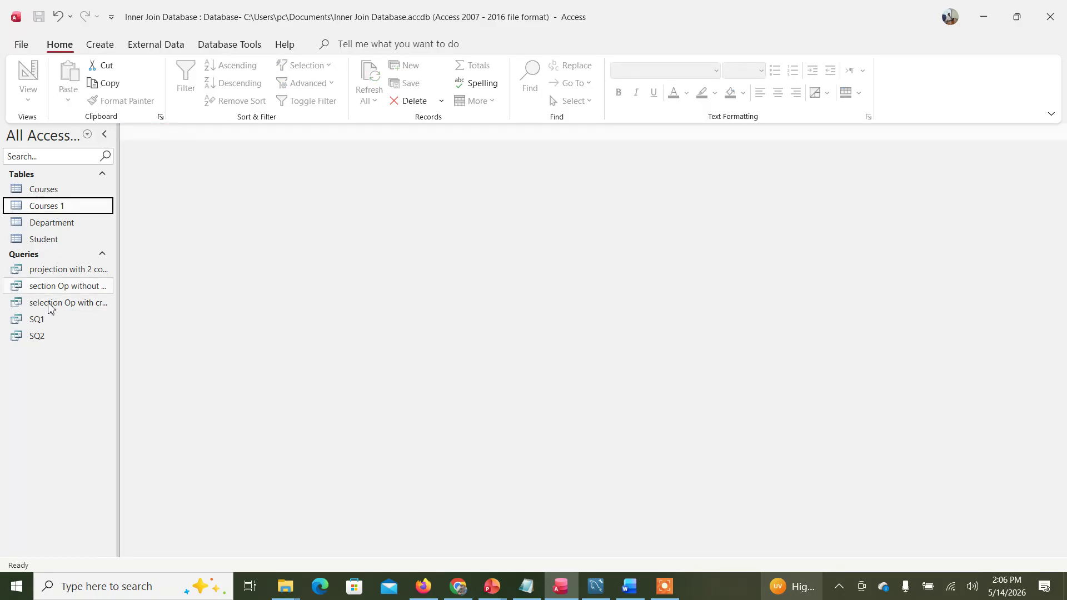
Open the SQL statements of the saved queries SQ1 and SQ2 in SQL View
click(39, 321)
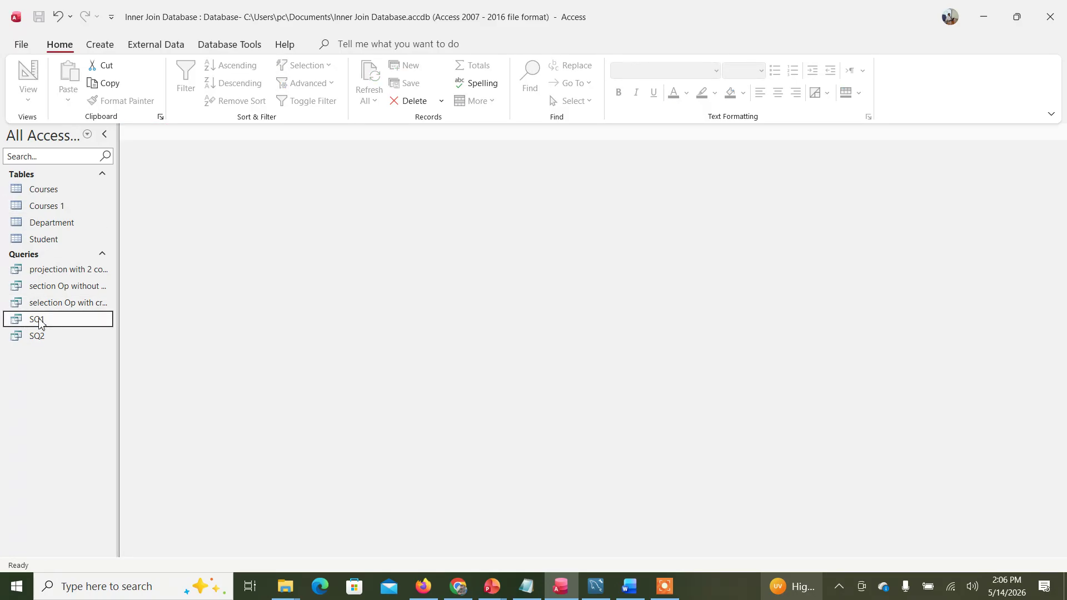
right_click(39, 322)
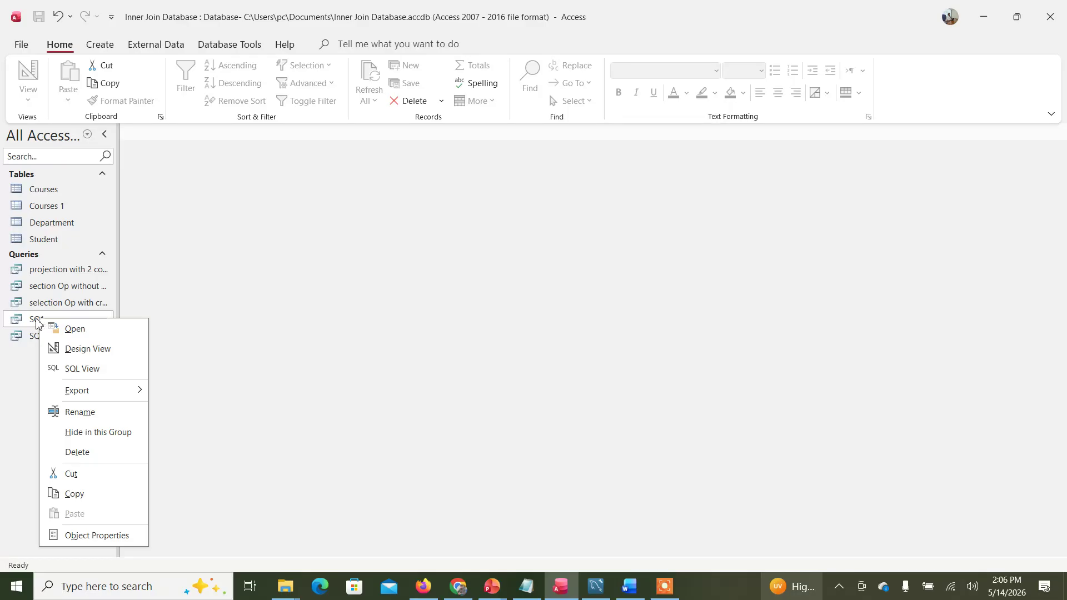
click(76, 370)
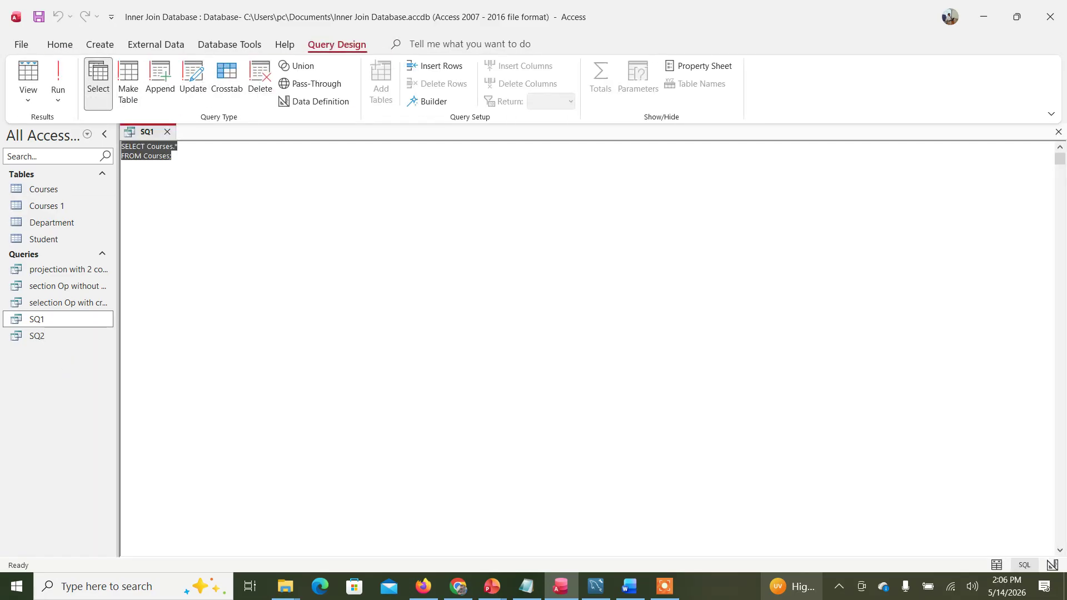
click(187, 156)
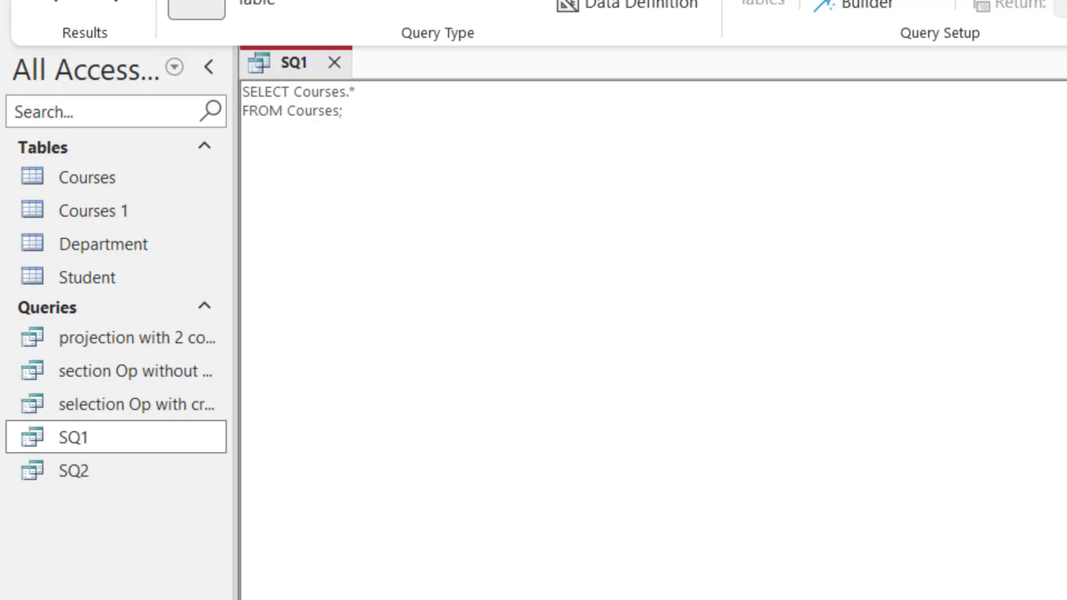
click(72, 466)
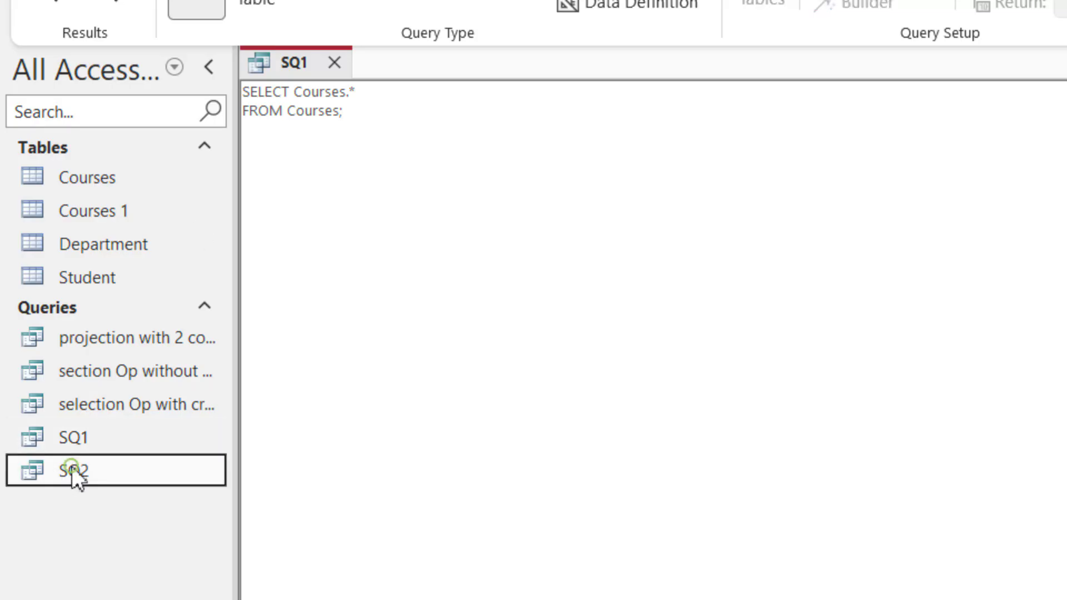
right_click(72, 466)
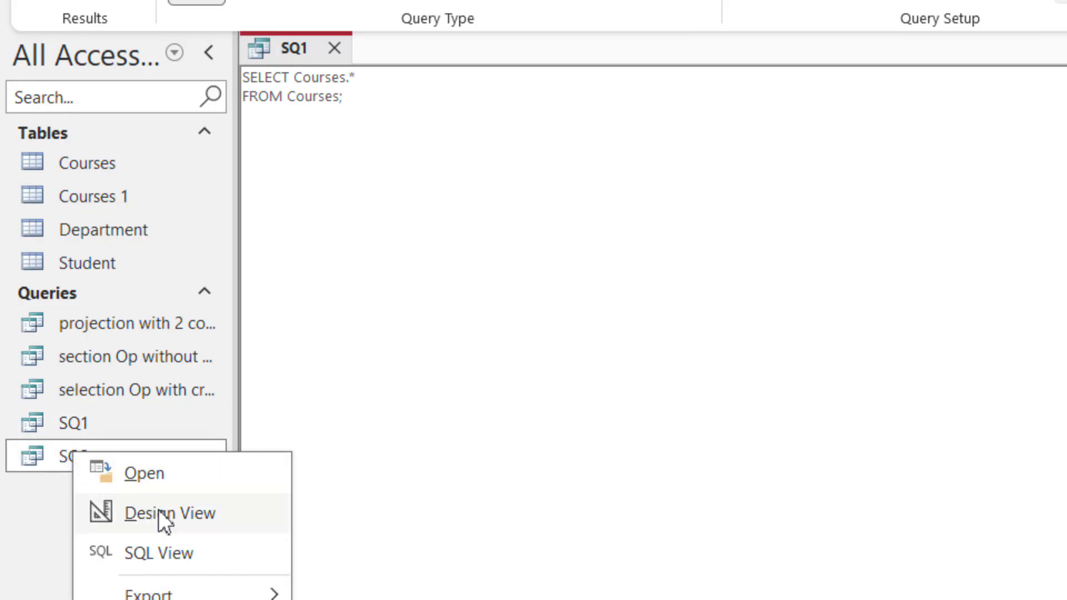
click(172, 509)
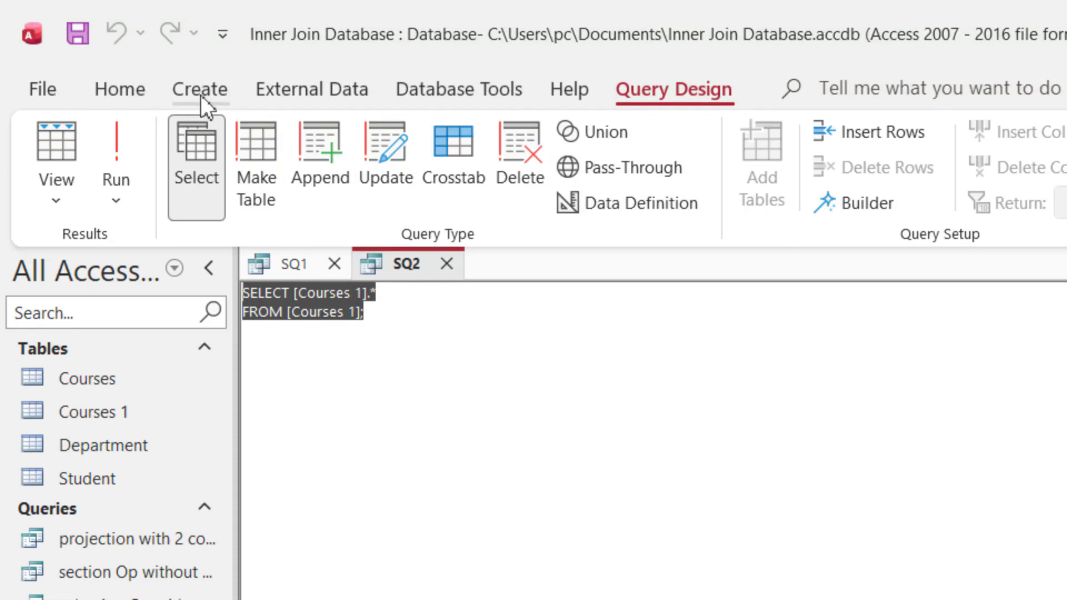
Create a new union query and copy SQ1's SELECT statement into it, leaving blank lines below
click(201, 95)
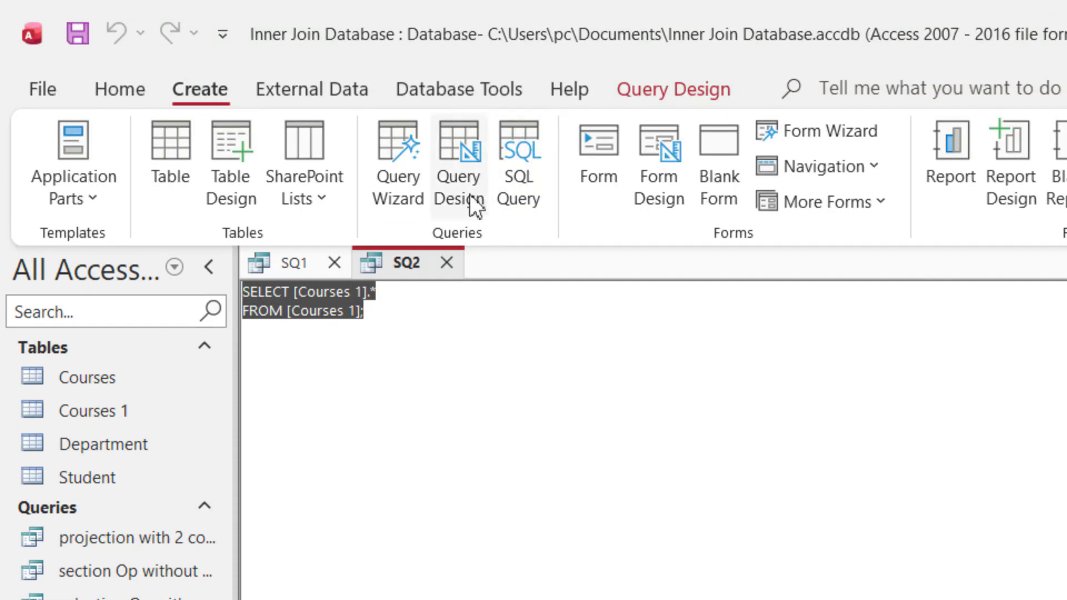
click(465, 154)
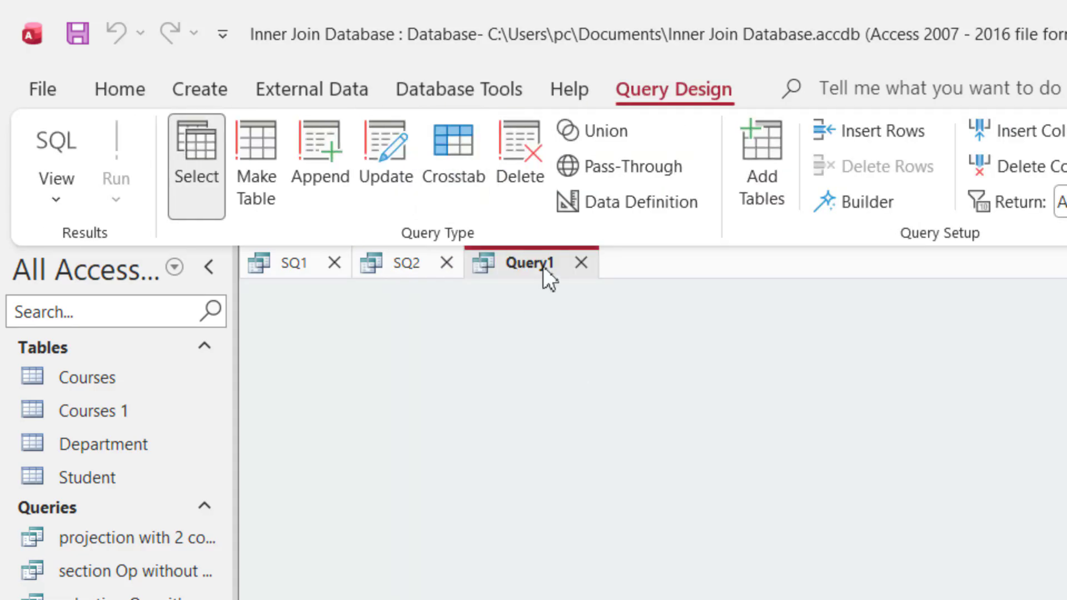
click(612, 135)
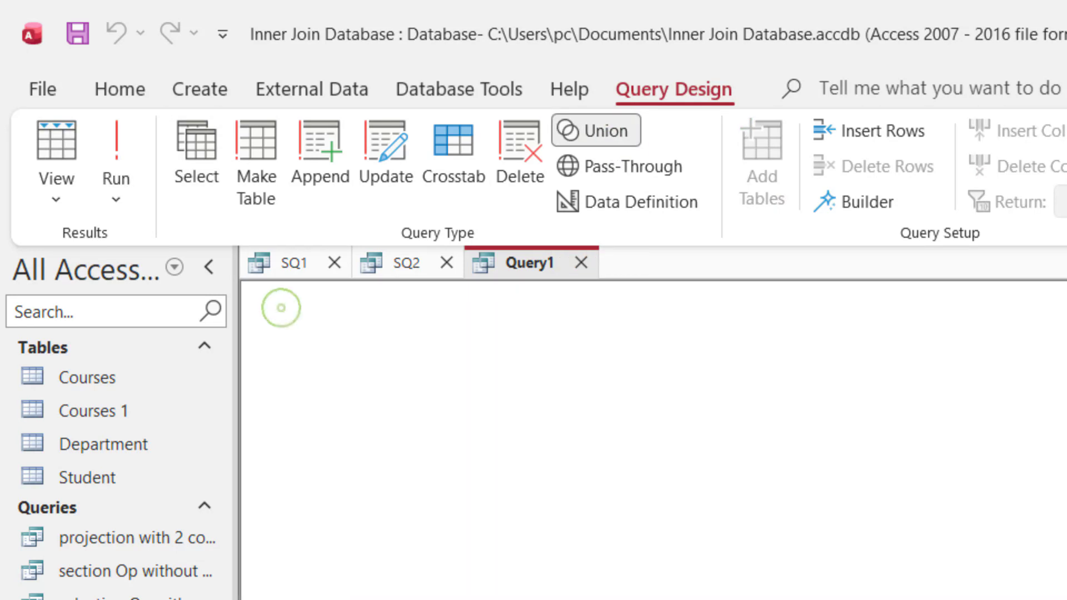
click(300, 268)
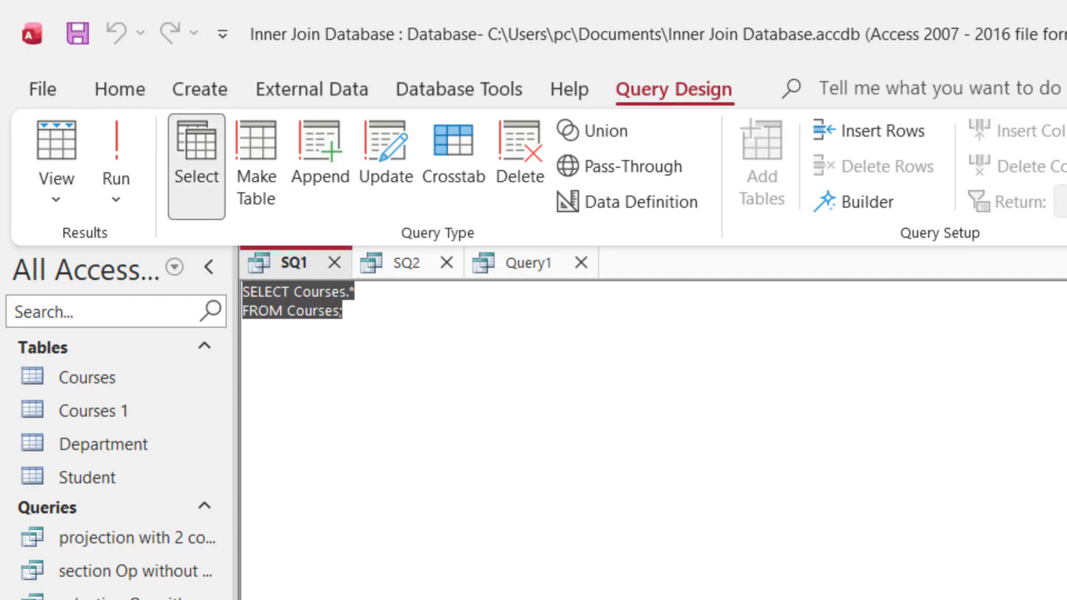
click(516, 262)
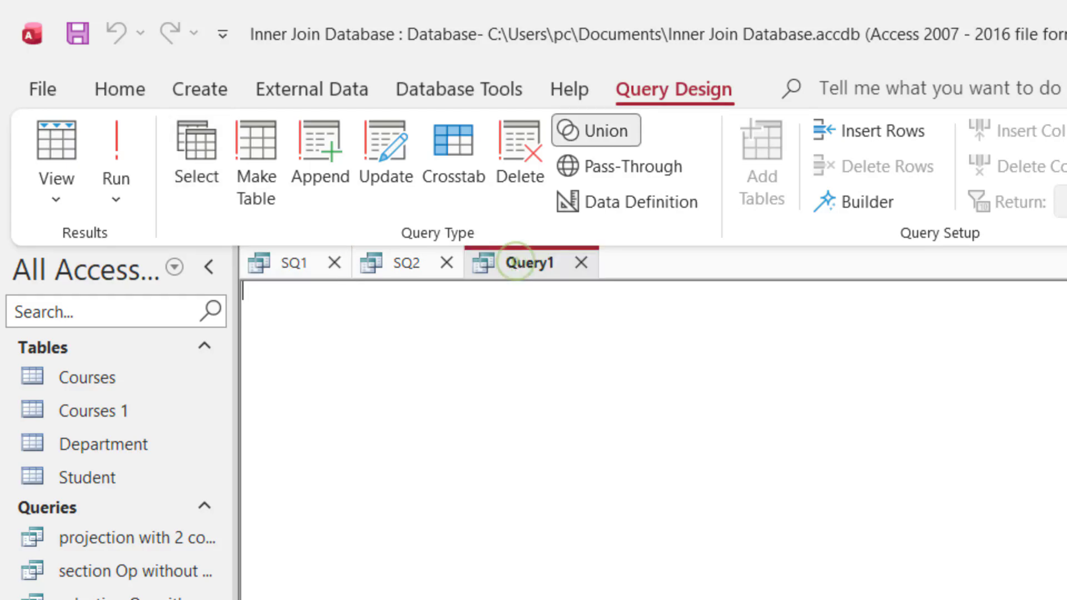
click(407, 318)
key(Return)
key(Return)
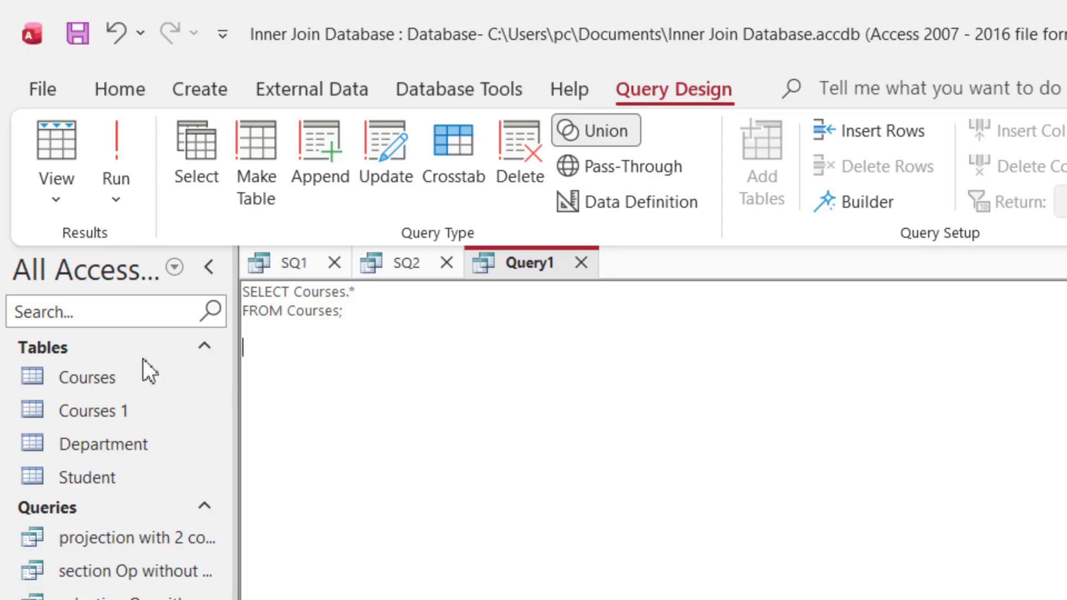
Copy SQ2's SELECT statement into the union query, a few lines below the Courses statement
click(408, 263)
key(ctrl+c)
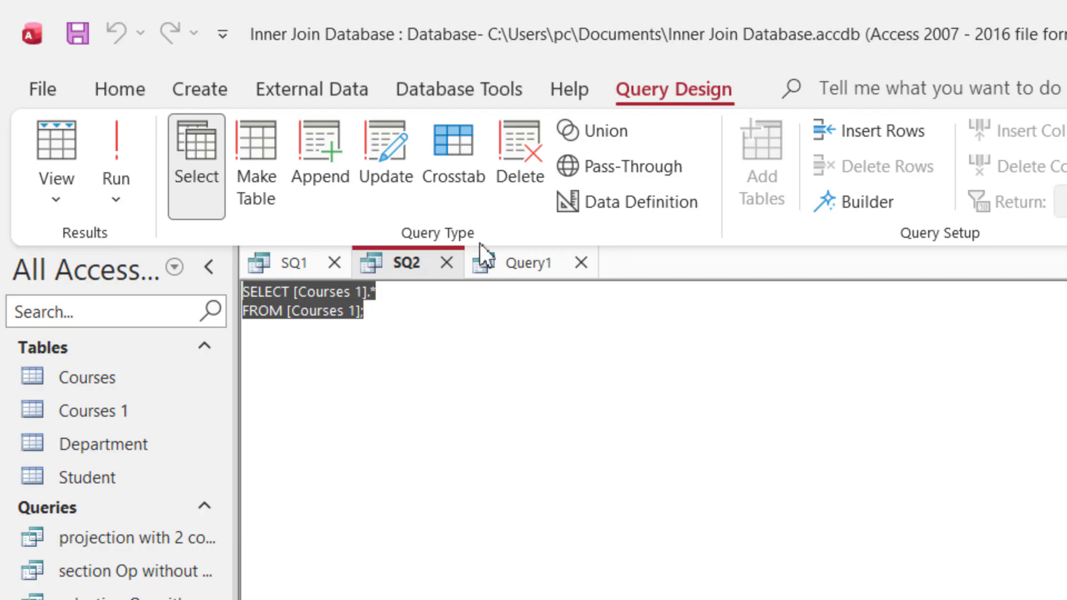
click(538, 262)
key(Return)
key(Return)
key(ctrl+v)
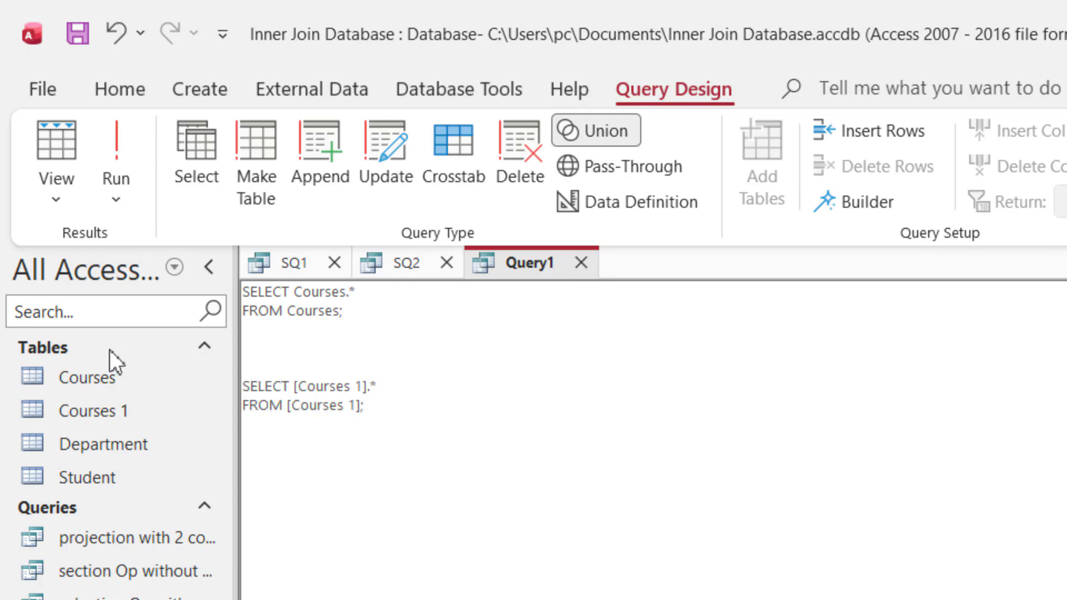
Insert the keyword UNION between the two SELECT statements and run the union query
click(302, 343)
text(UNION)
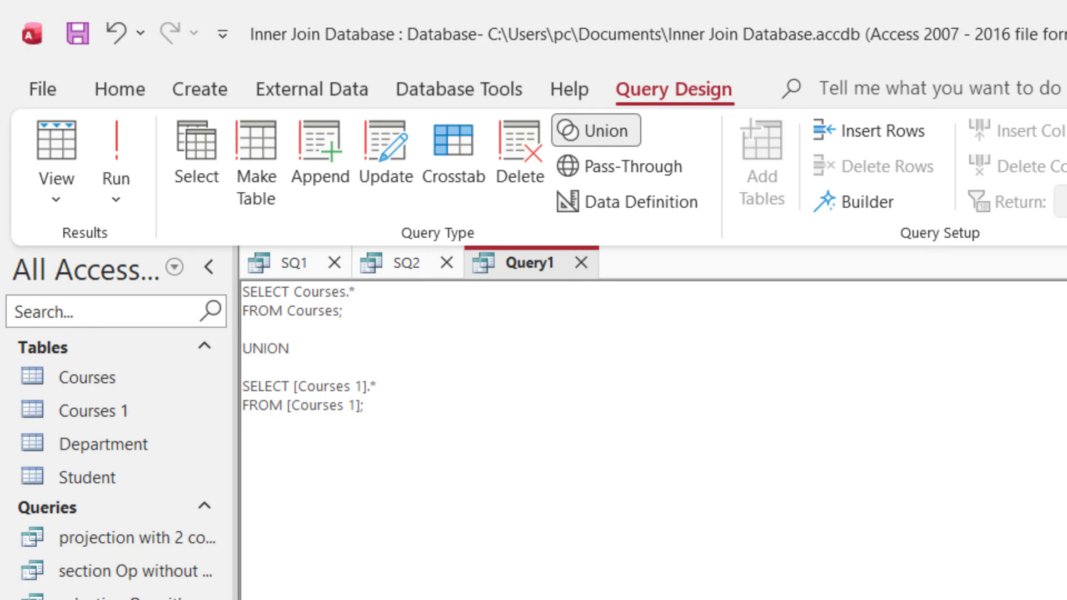
click(409, 402)
key(ctrl+a)
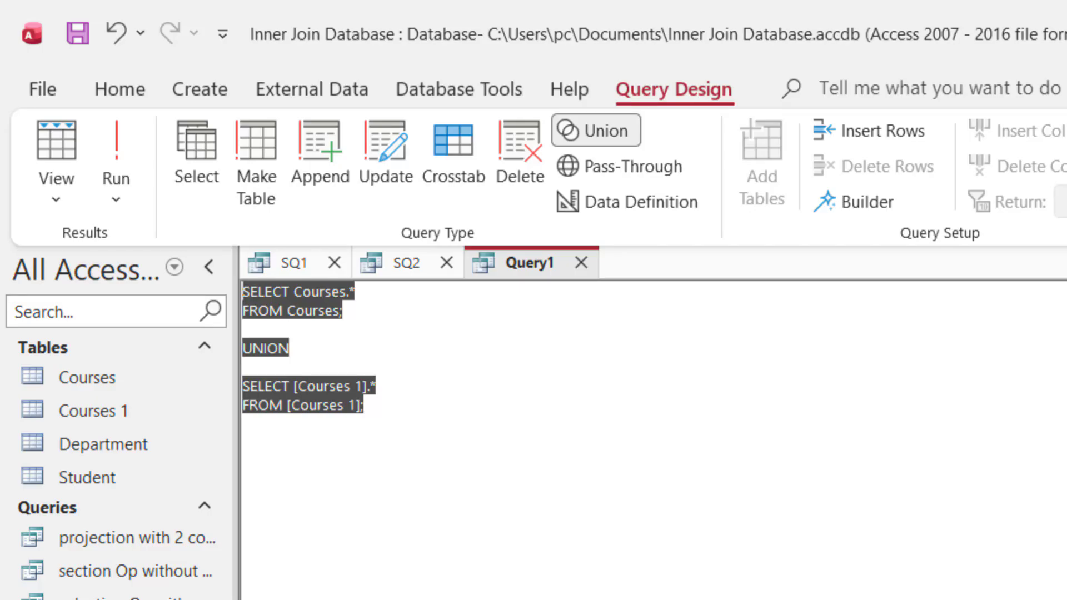
click(121, 148)
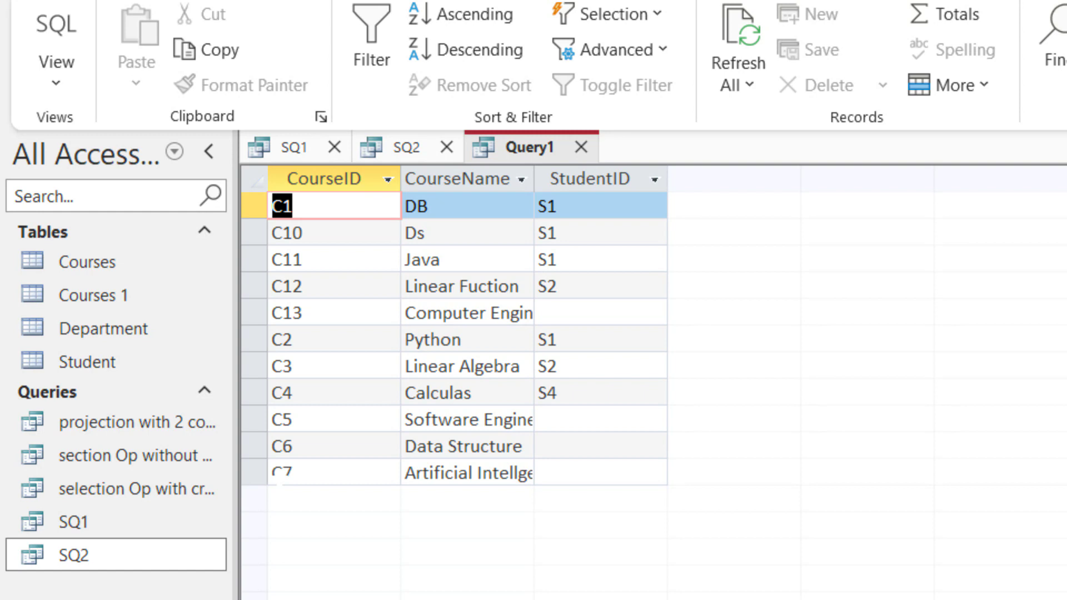
Save the query as "Union Query" and close it together with SQ2 and SQ1
key(ctrl+s)
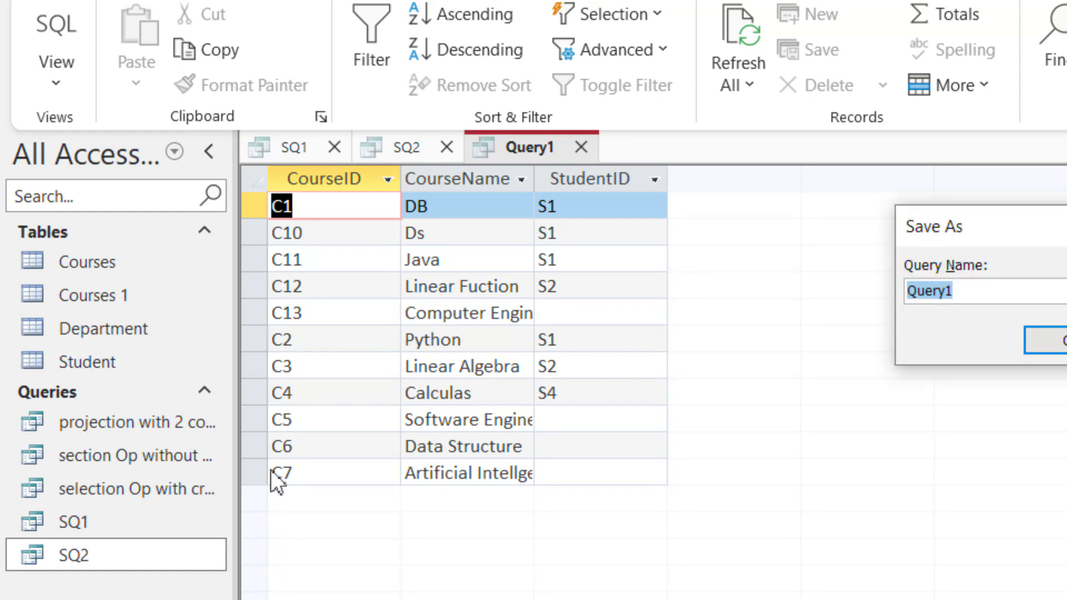
text(Union)
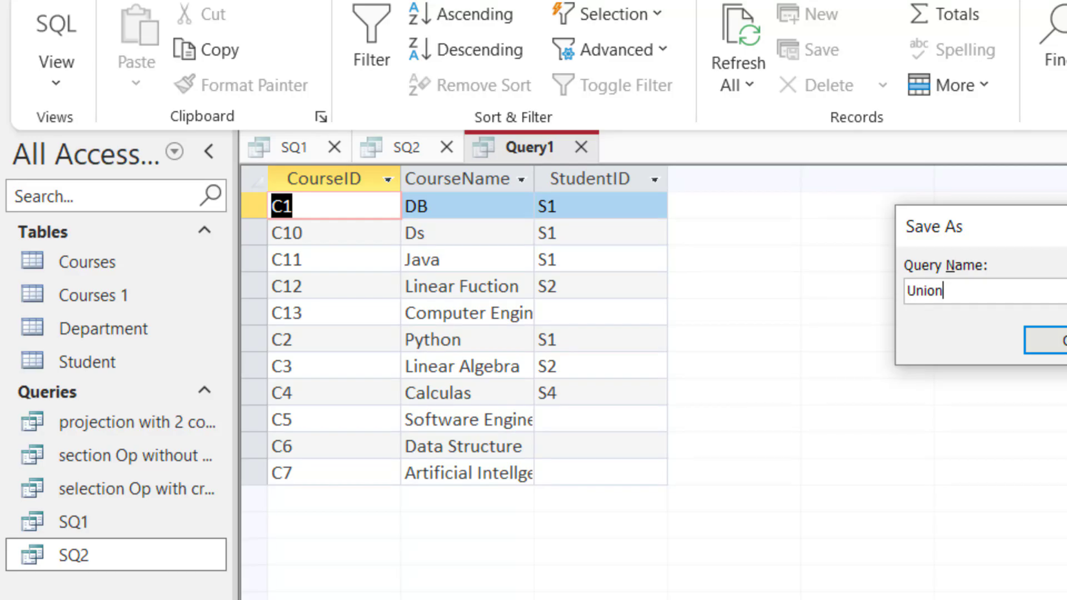
text( Query)
key(Return)
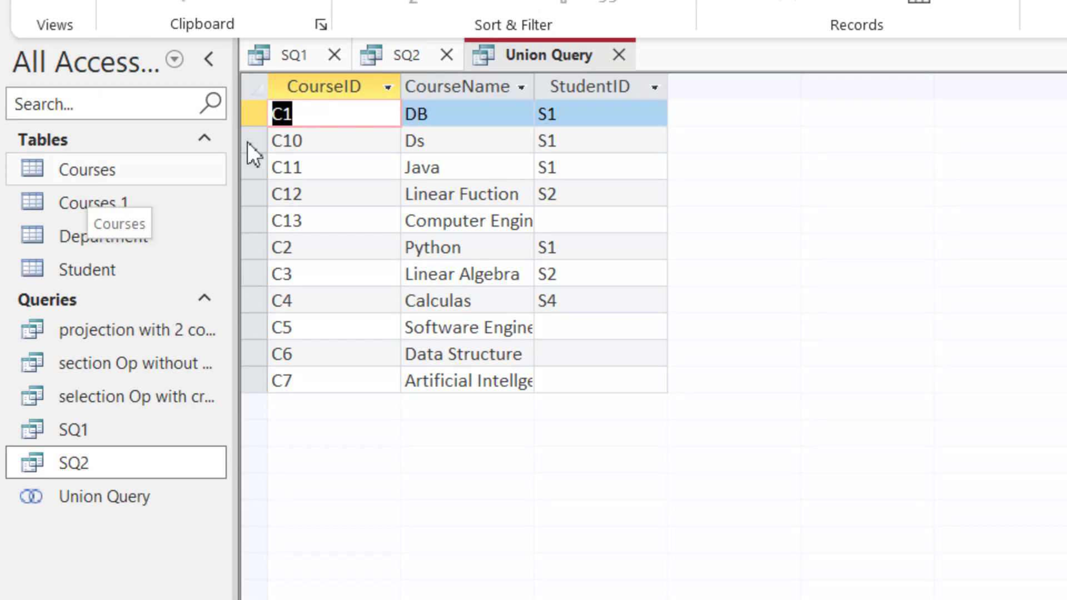
click(618, 54)
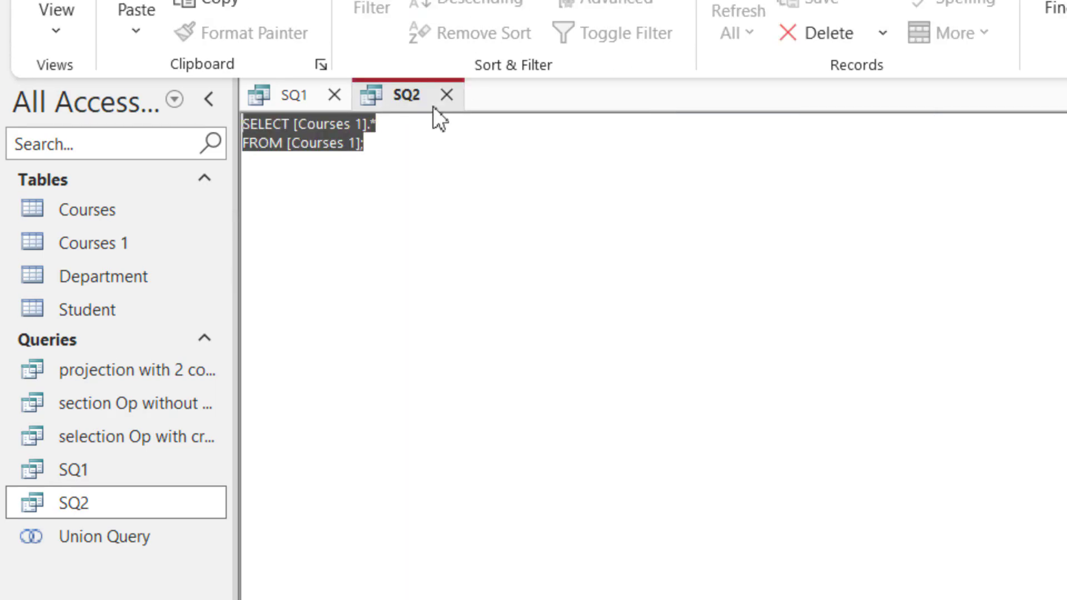
click(447, 95)
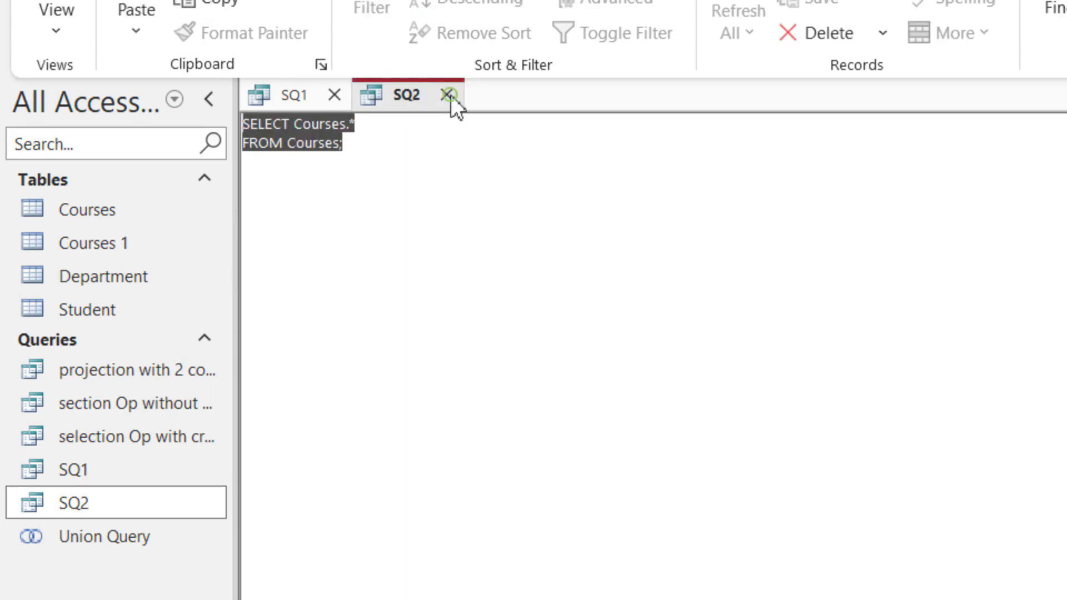
click(335, 95)
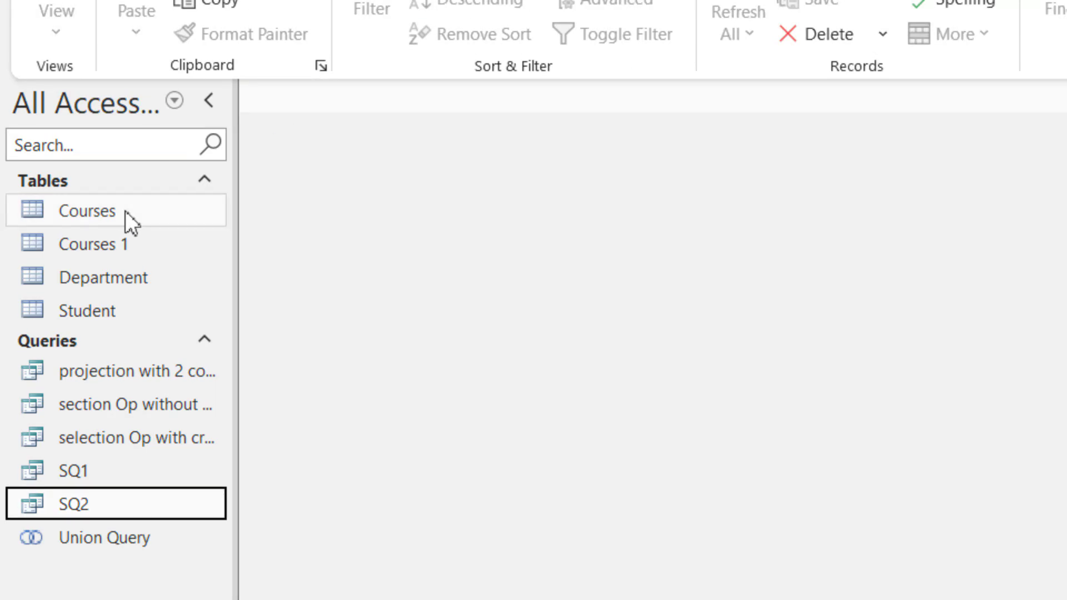
Open the Courses and Courses 1 tables and compare their records, checking rows C4, C6 and C7 in Courses 1
double_click(108, 216)
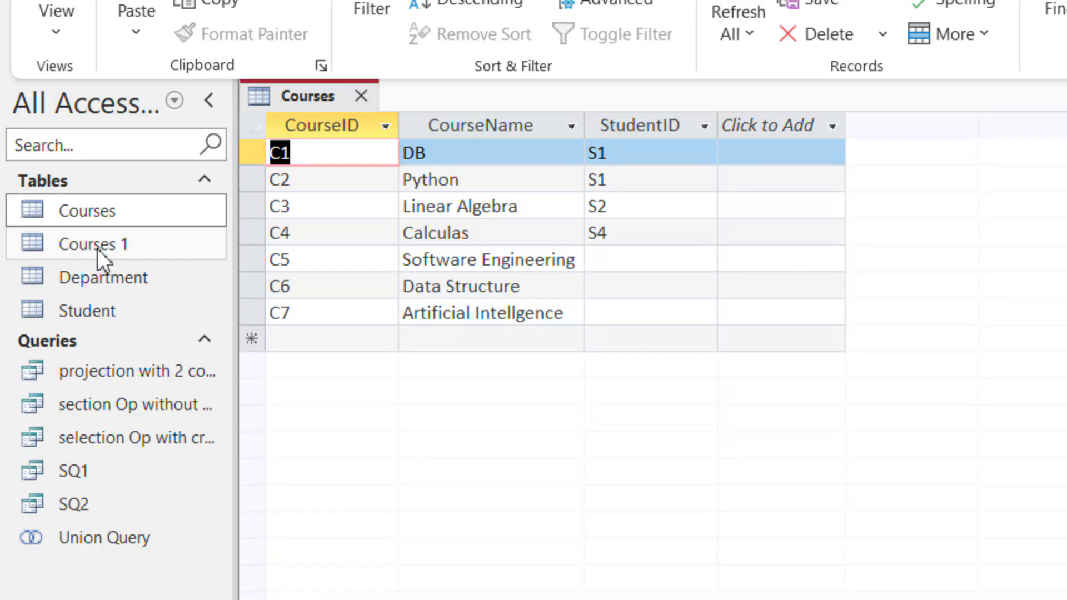
double_click(98, 248)
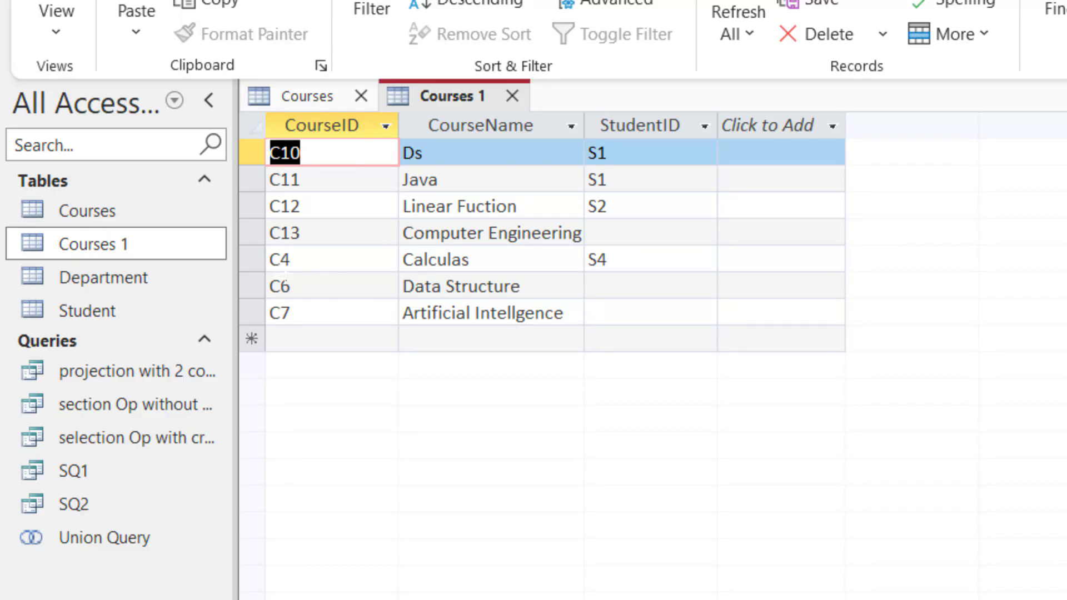
click(283, 270)
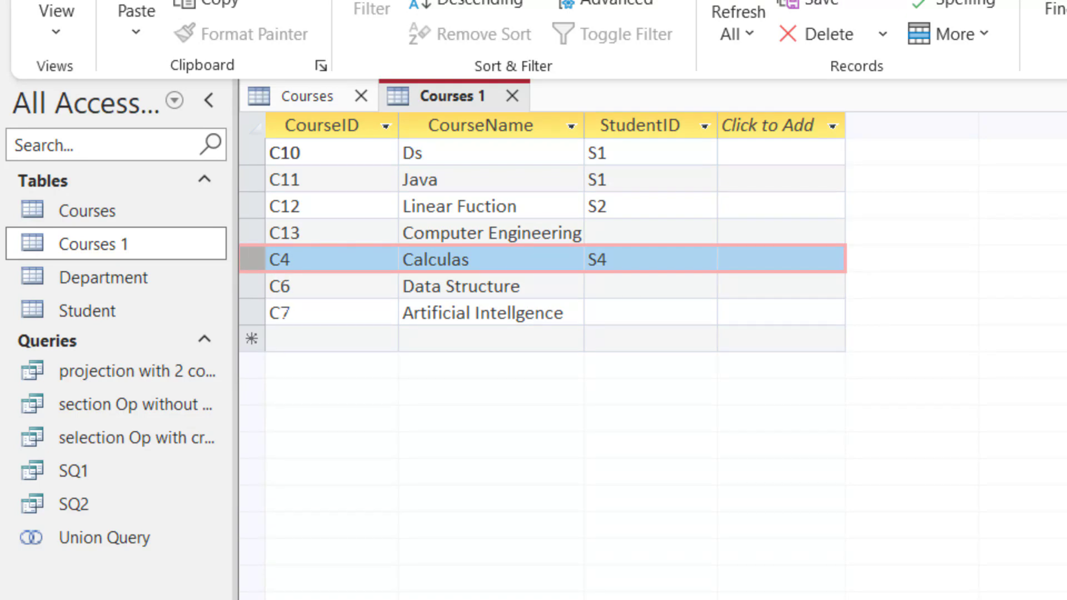
click(255, 289)
click(254, 313)
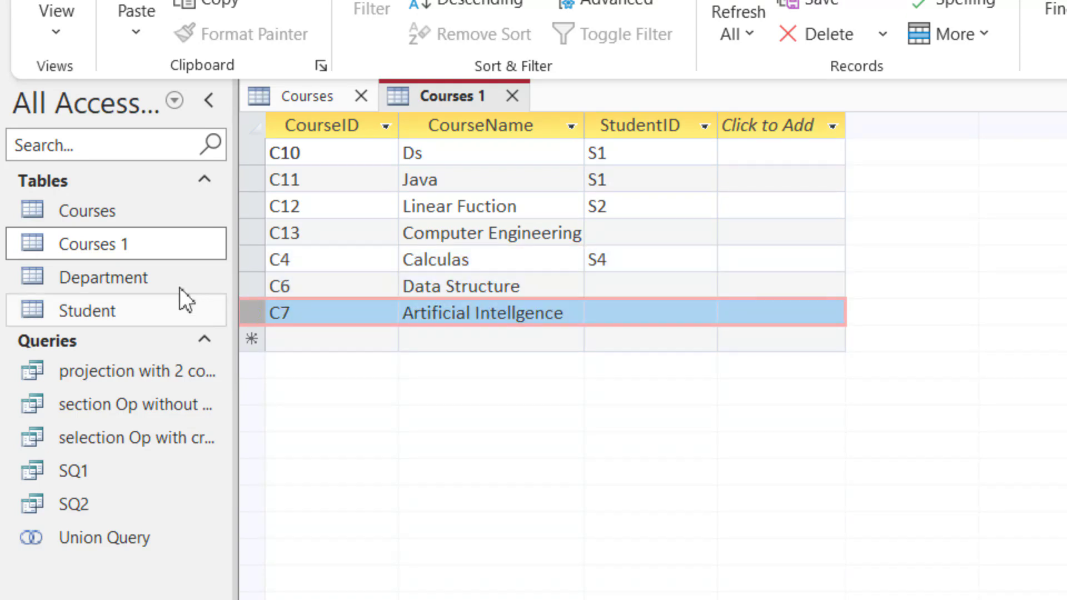
double_click(115, 212)
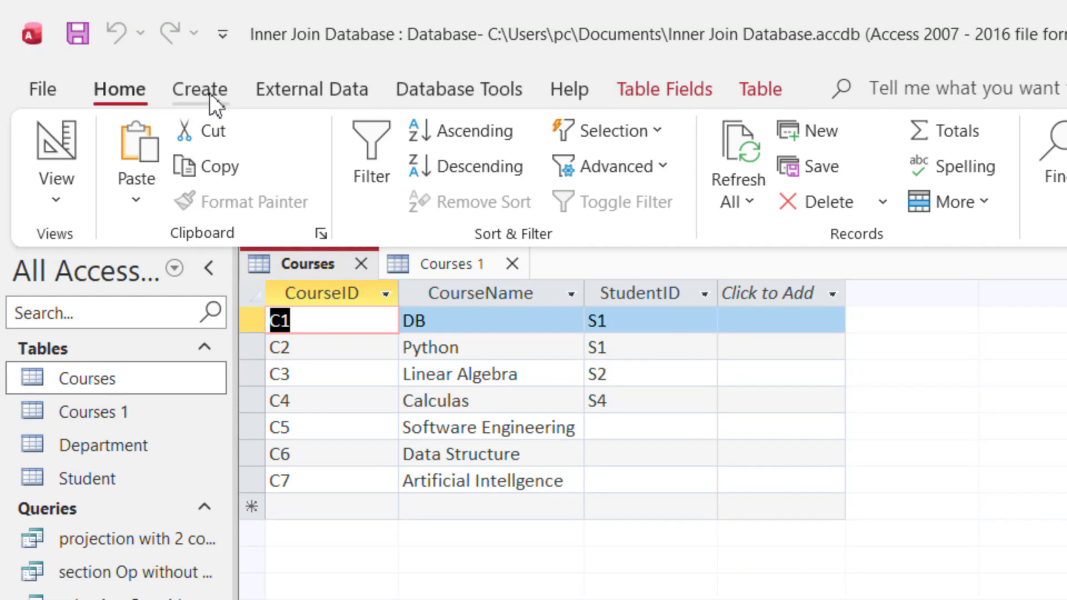
Start a new query design containing the Courses and Courses 1 tables
click(208, 92)
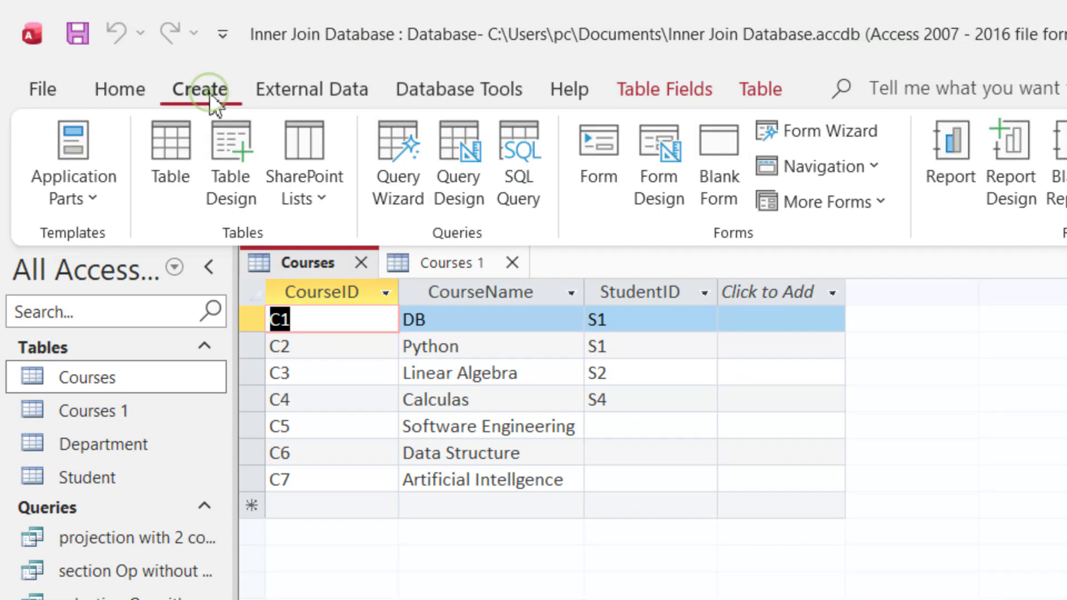
click(455, 161)
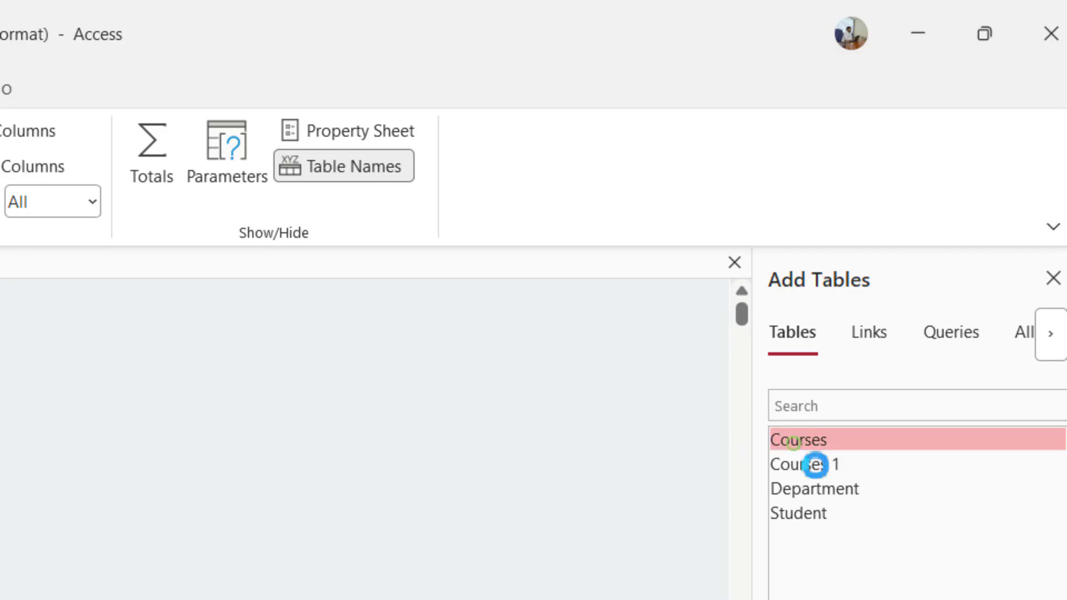
click(795, 445)
double_click(805, 465)
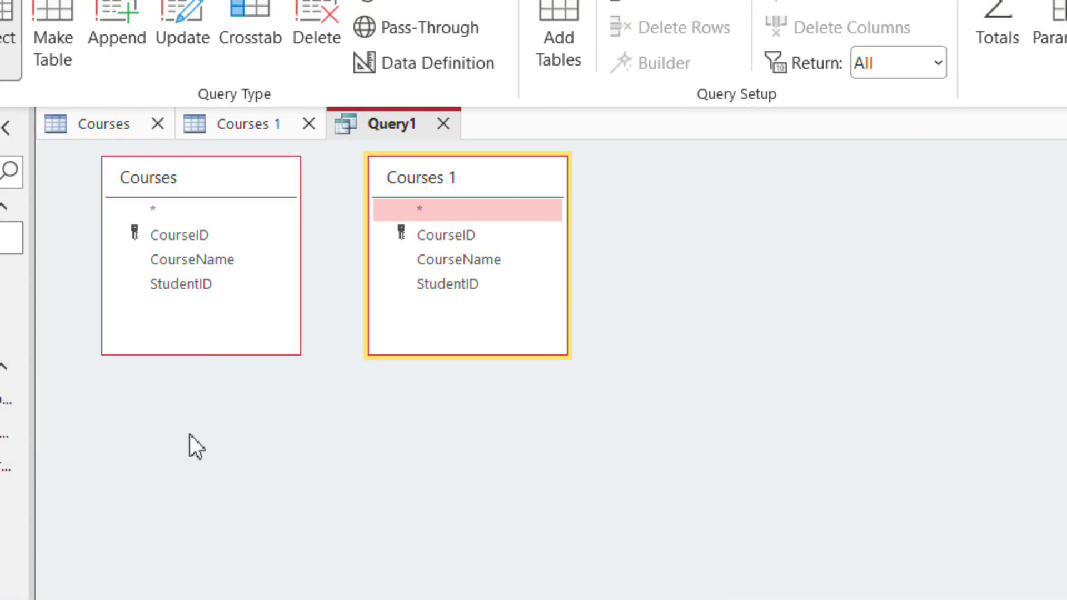
Join Courses to Courses 1 on CourseID, including only rows where the joined fields from both tables are equal
click(172, 212)
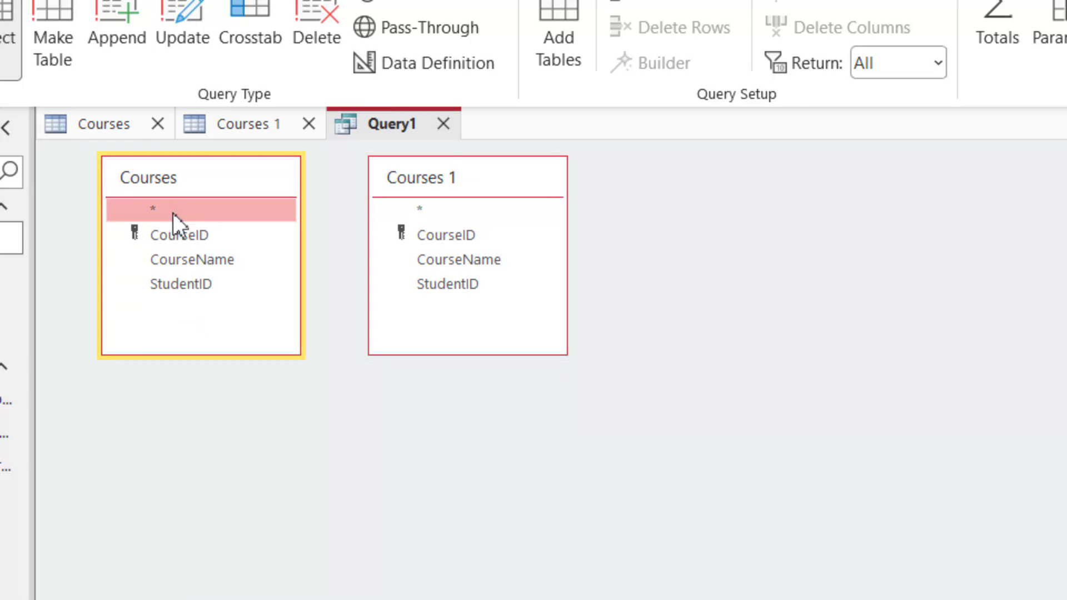
click(173, 232)
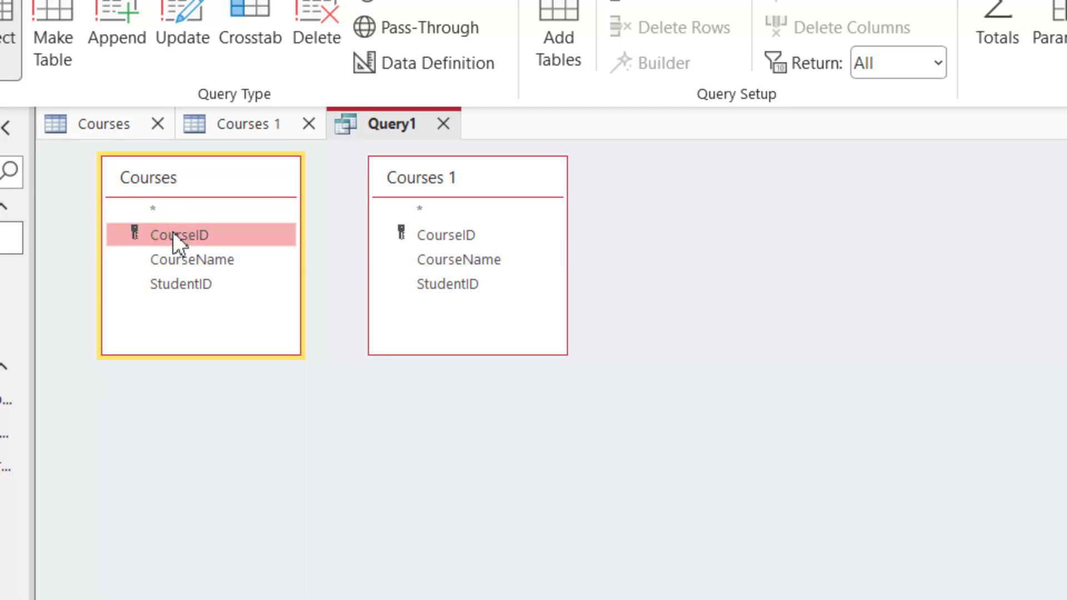
drag(172, 232, 461, 238)
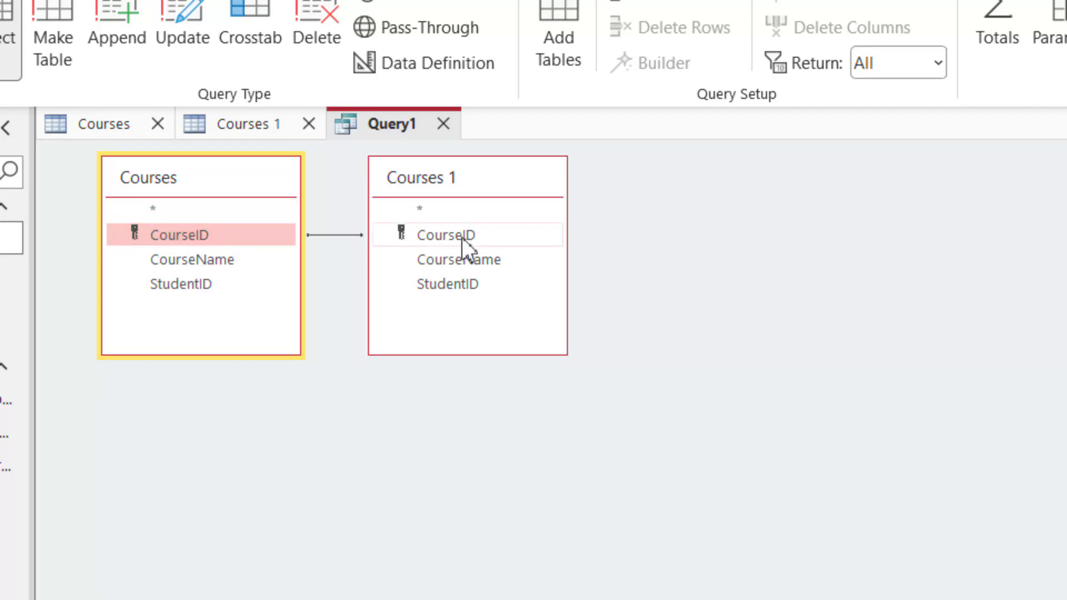
double_click(345, 236)
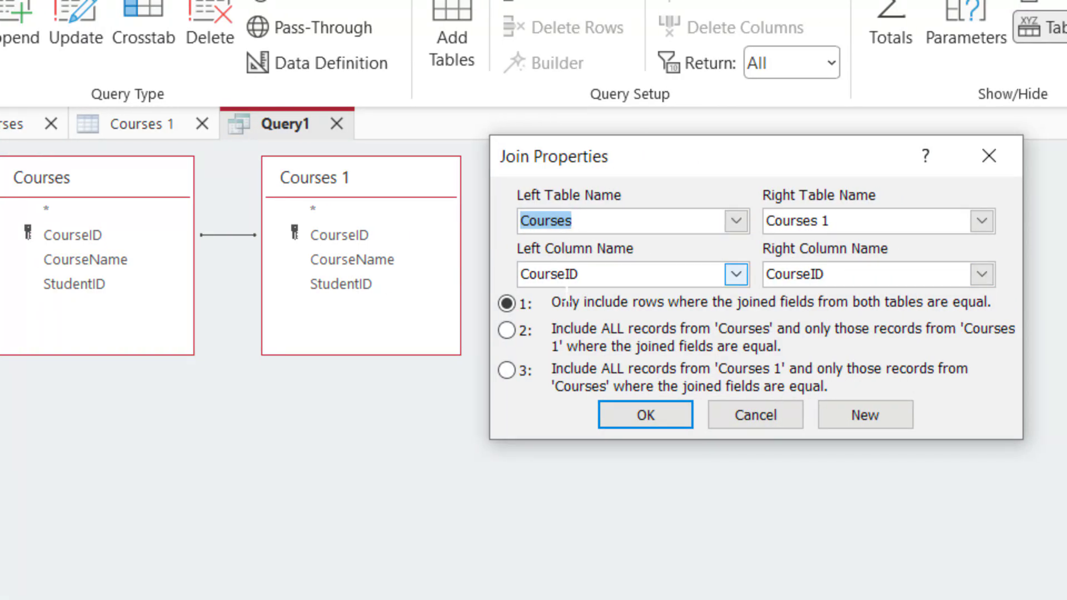
click(509, 306)
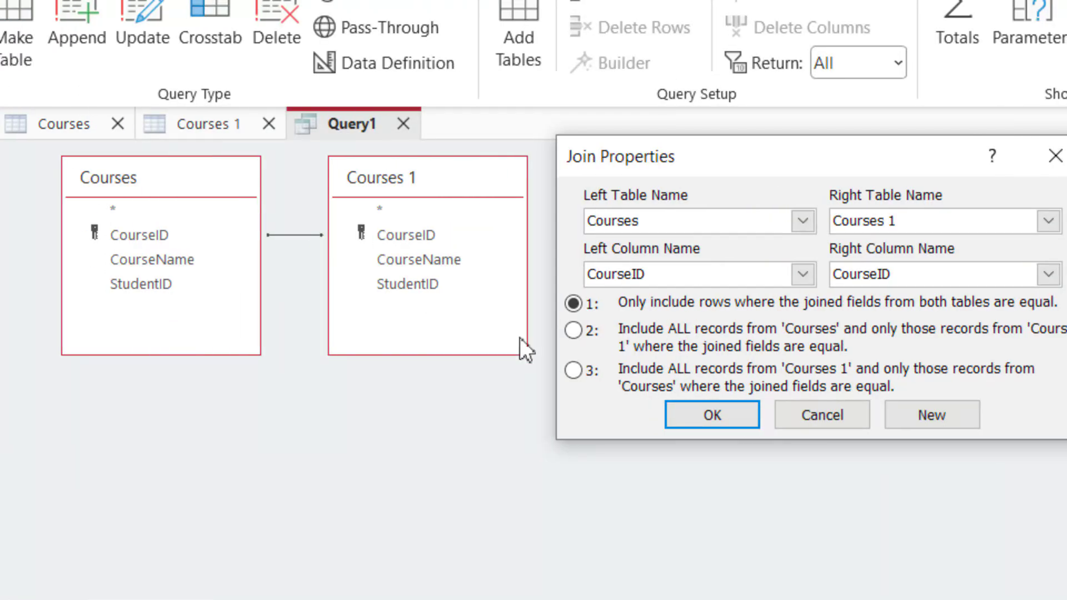
click(714, 415)
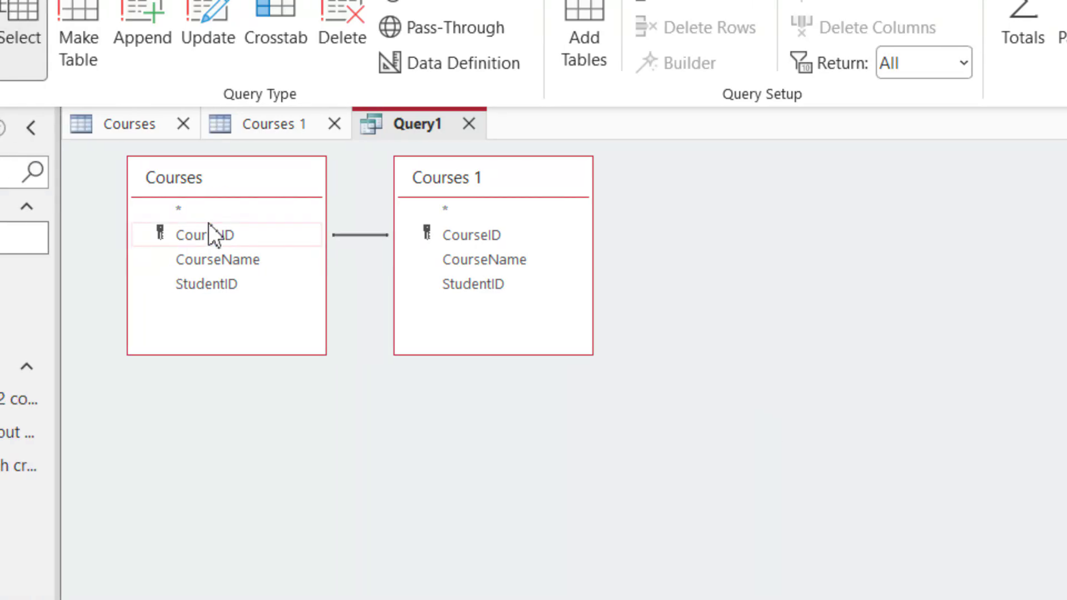
Add all fields of the Courses table to the query's output using its asterisk entry
double_click(189, 215)
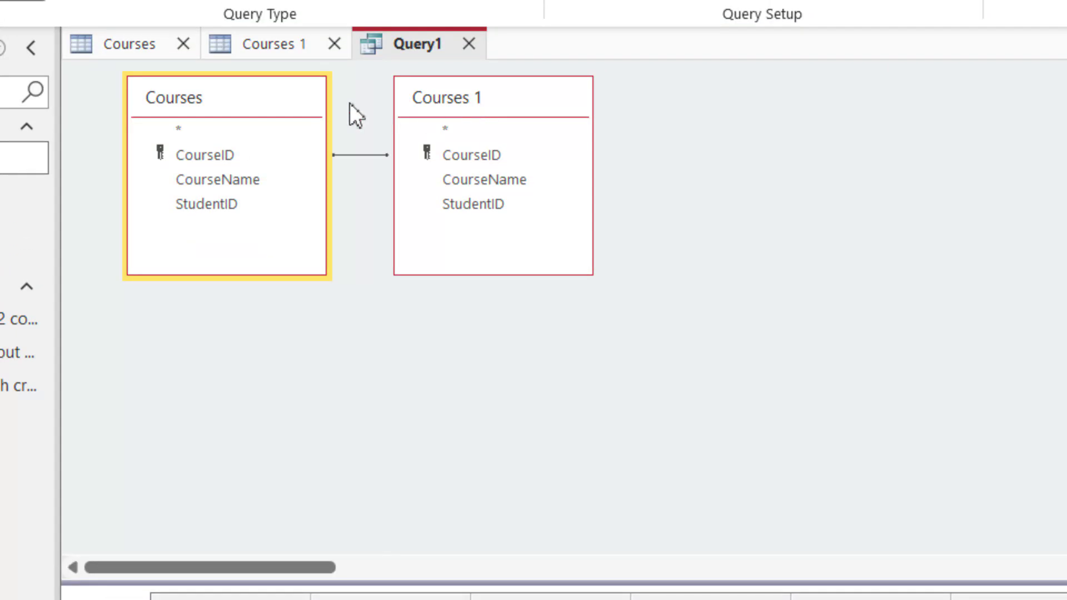
double_click(199, 127)
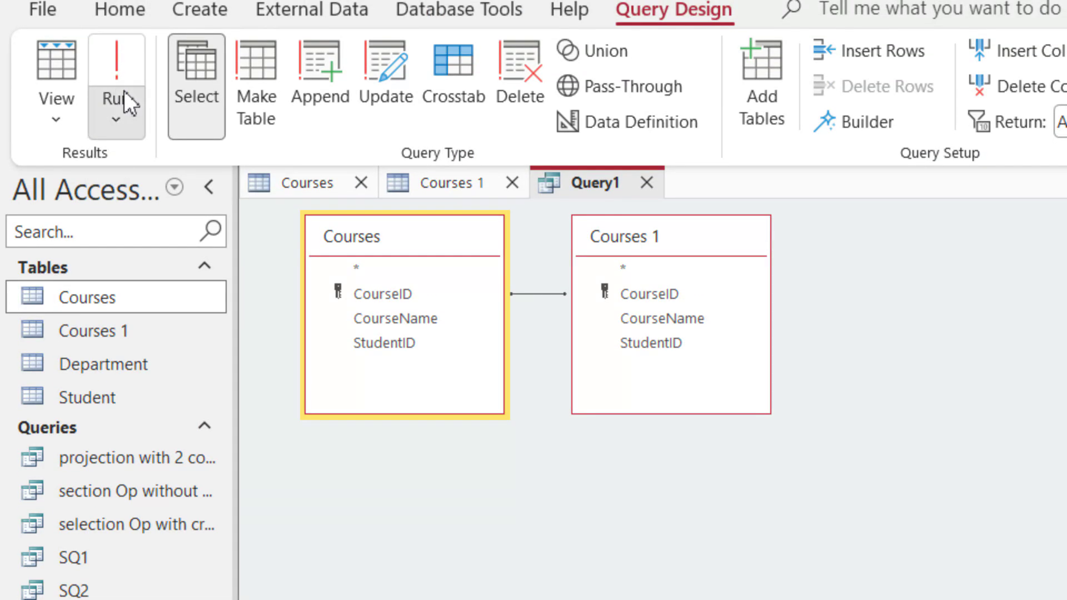
click(123, 95)
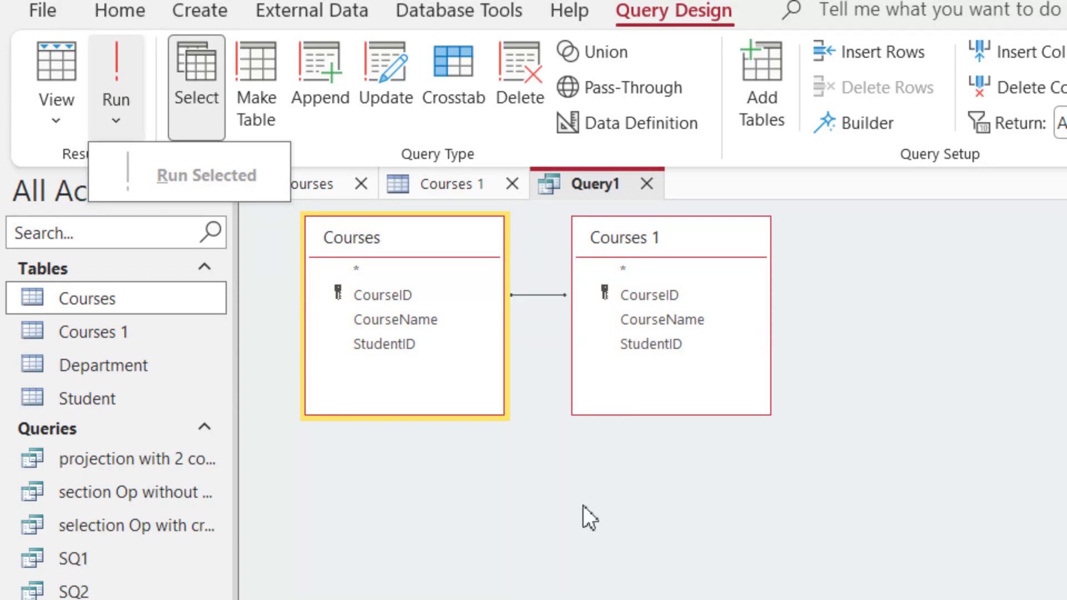
click(583, 505)
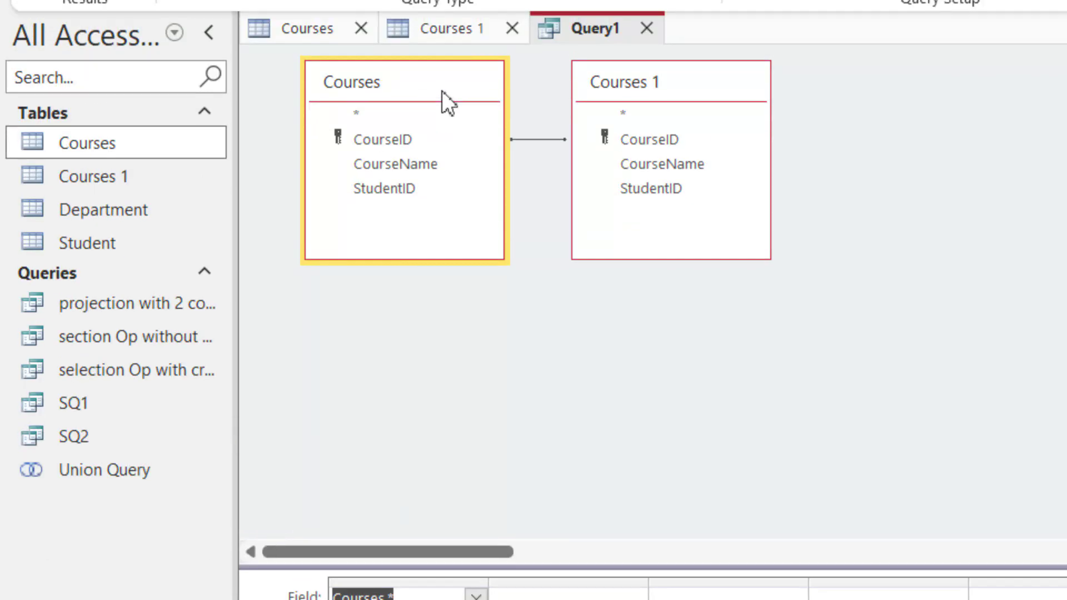
click(442, 247)
Save the query as "intersection" and run it, checking the C4 record in the results
key(ctrl+s)
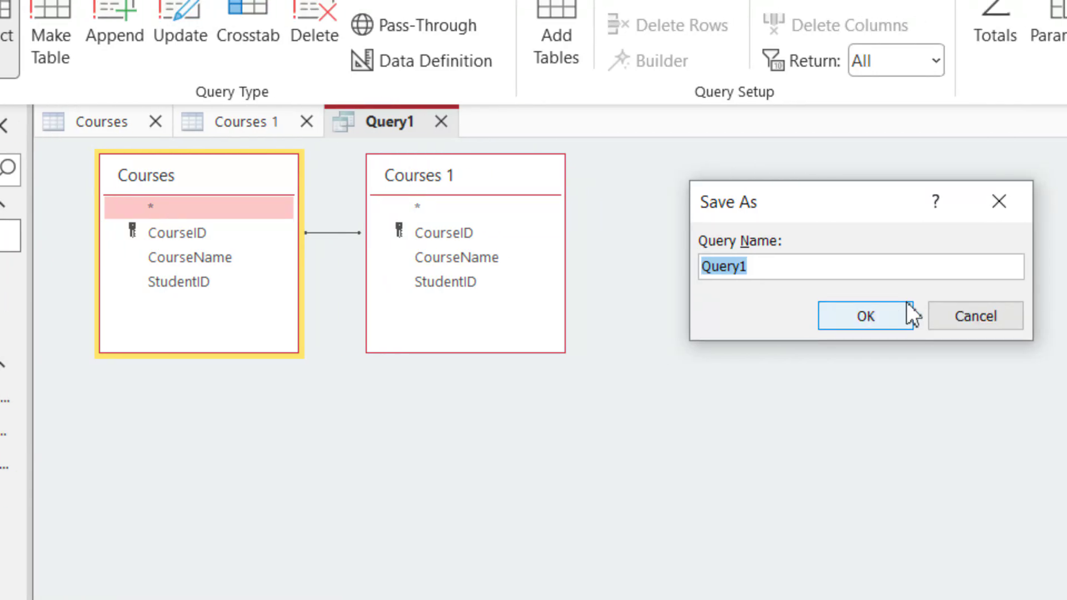
text(intersection)
click(662, 319)
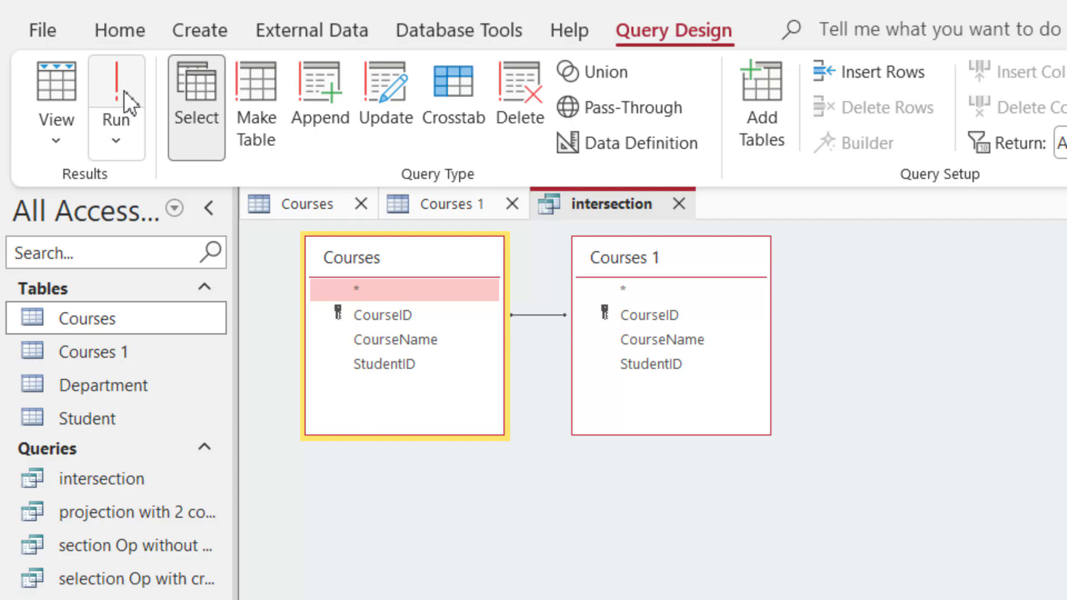
click(125, 91)
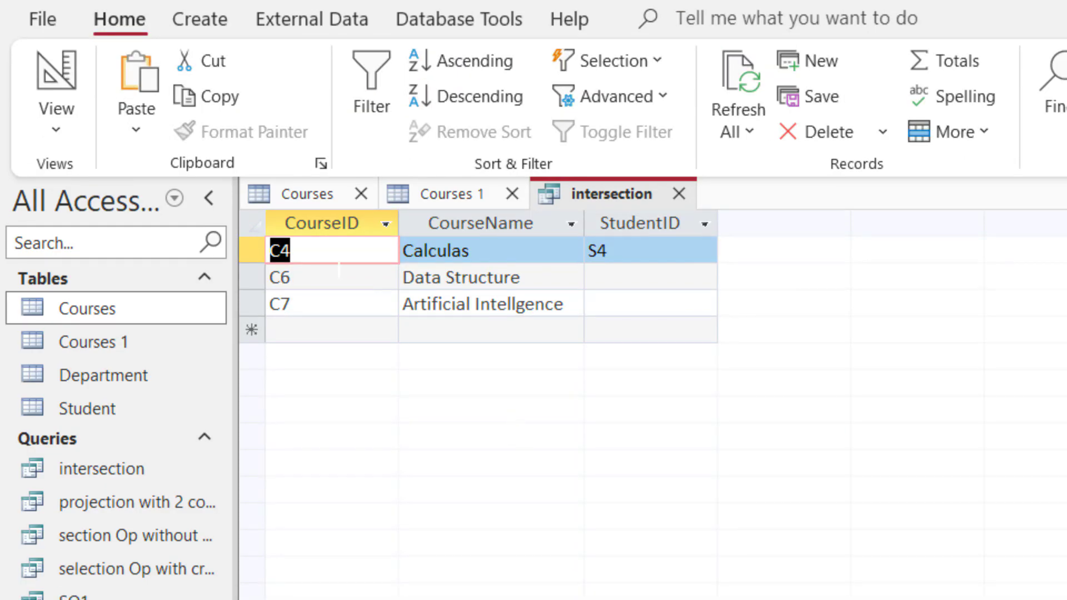
click(252, 251)
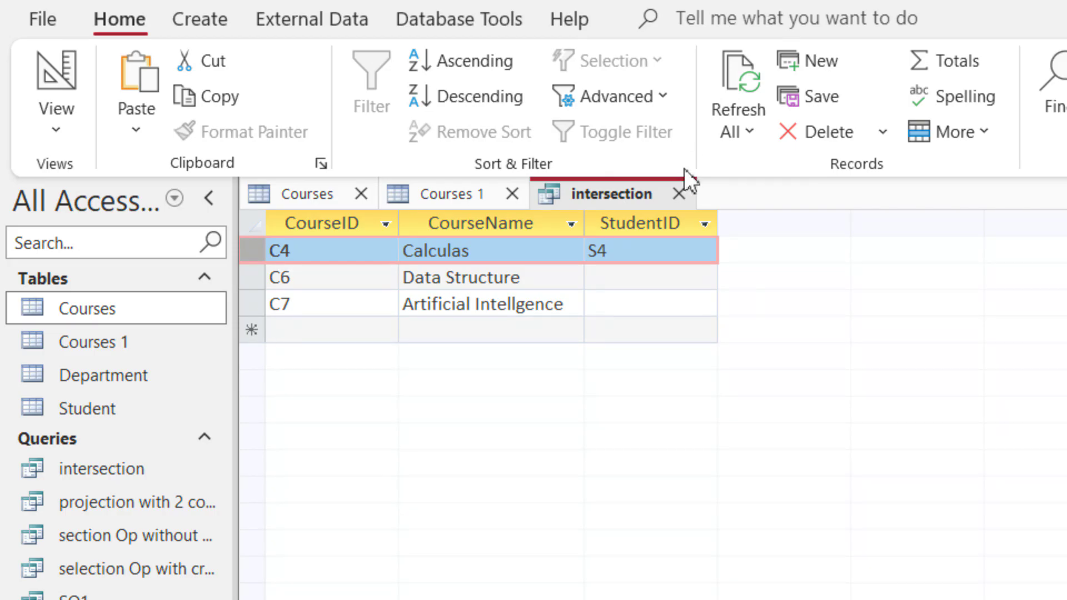
Close the intersection query and the Courses 1 and Courses tables
click(679, 194)
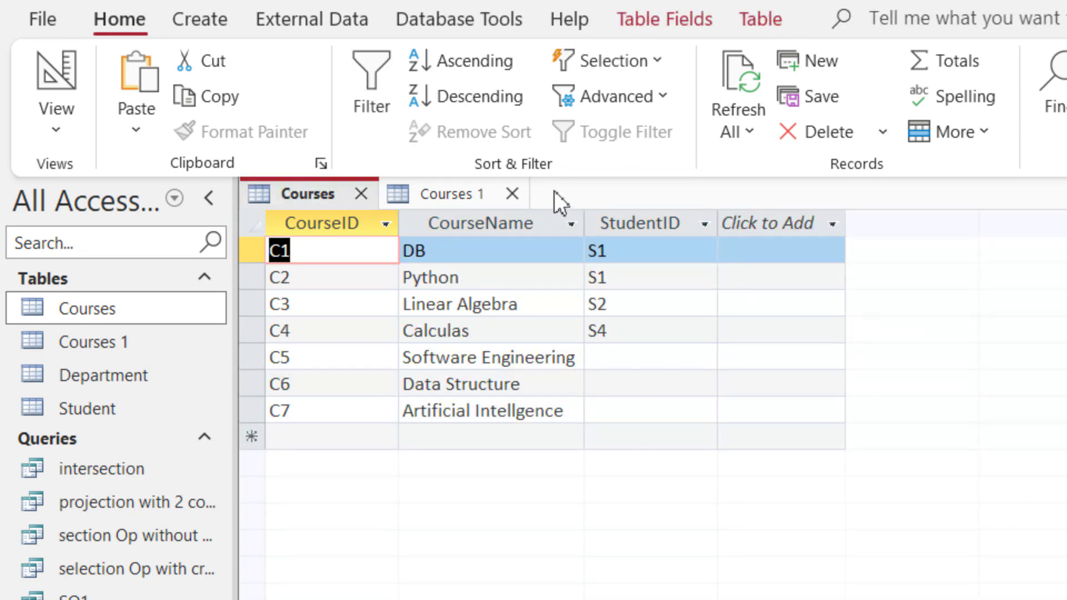
click(513, 194)
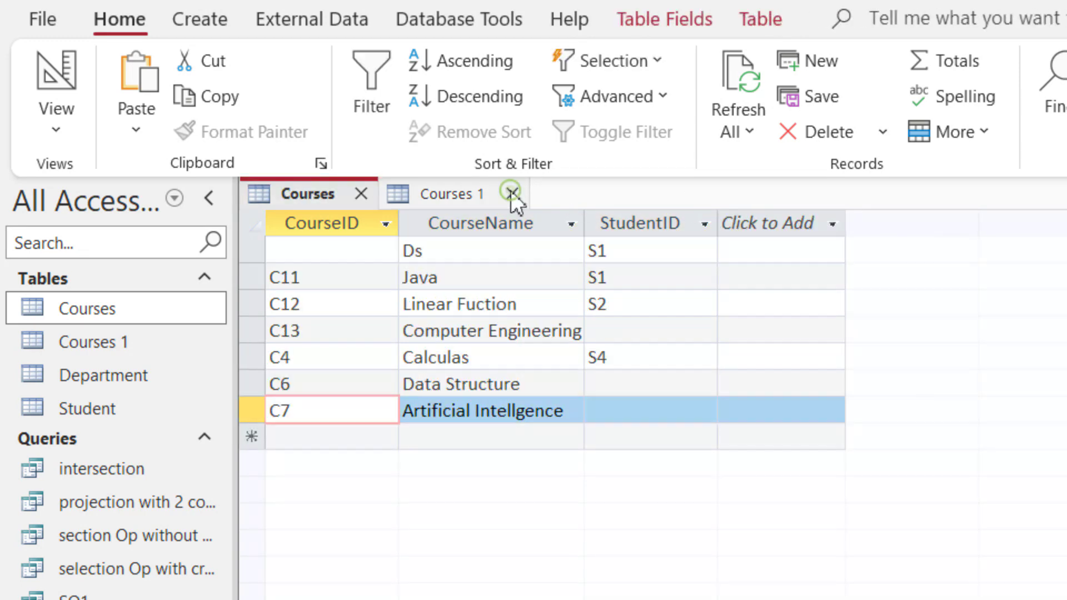
click(367, 192)
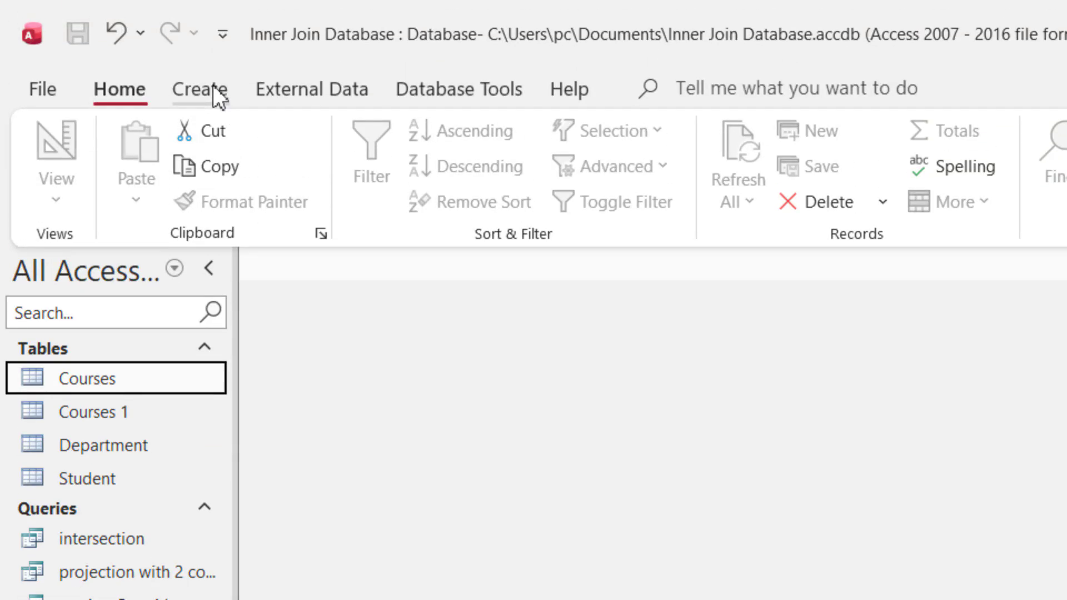
Start a Find Unmatched query with Department as the source of results and Student as the related table
click(212, 85)
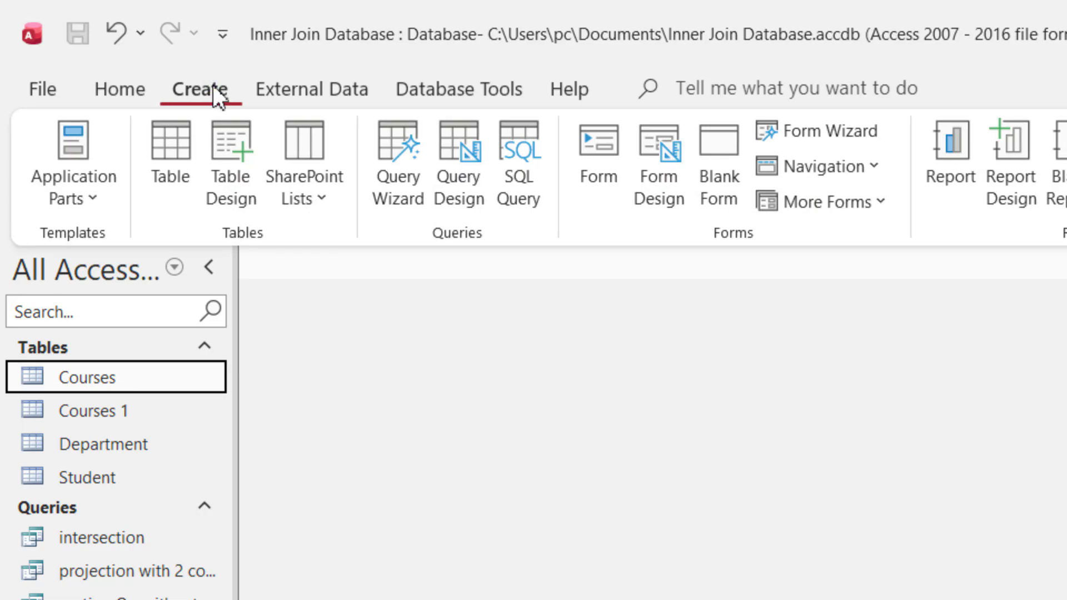
click(409, 180)
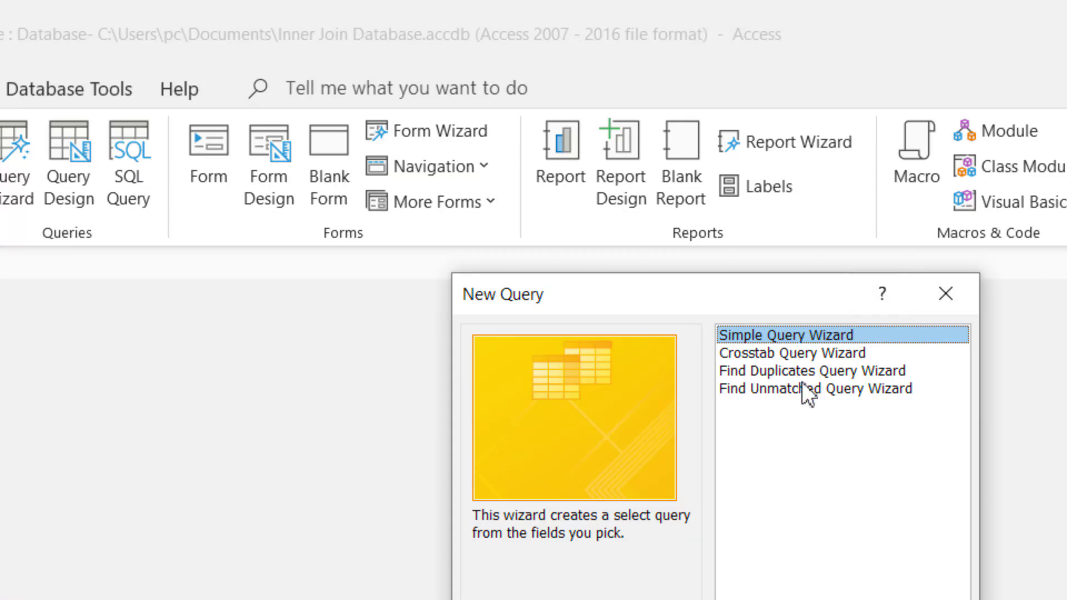
click(842, 389)
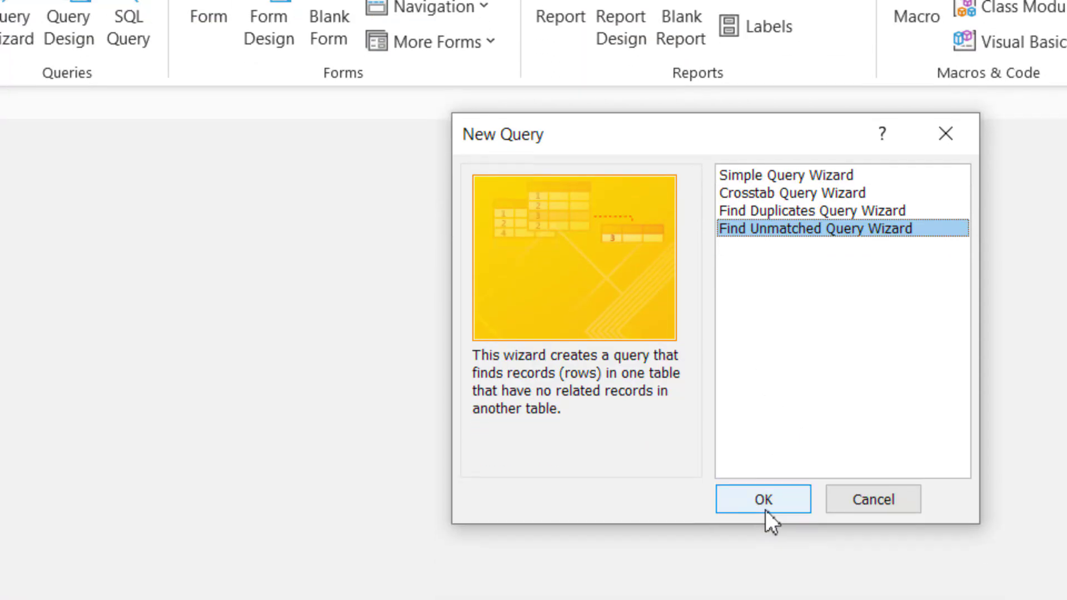
click(782, 594)
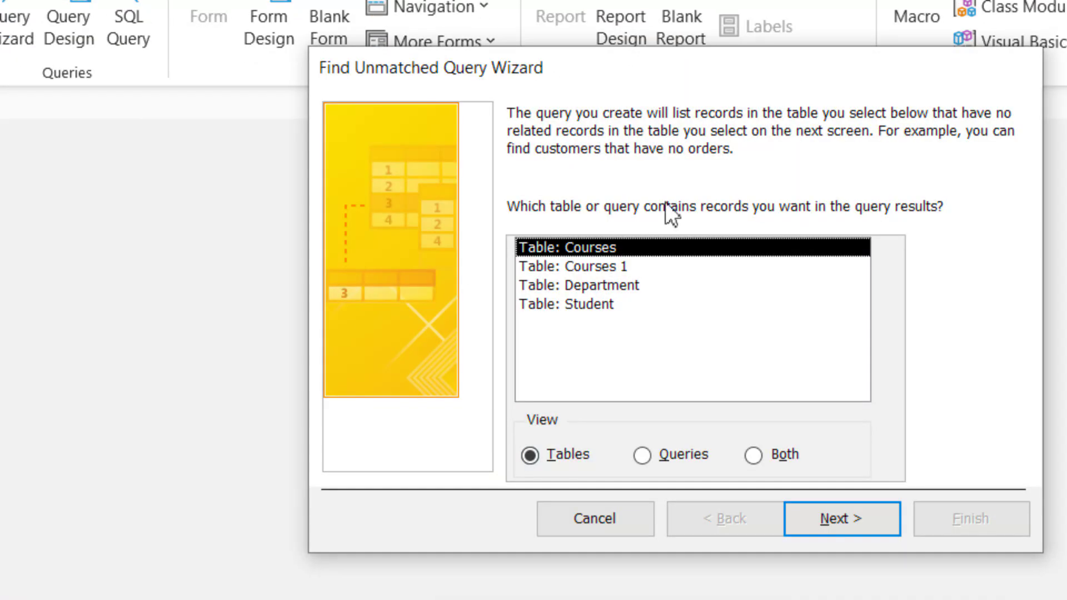
double_click(622, 288)
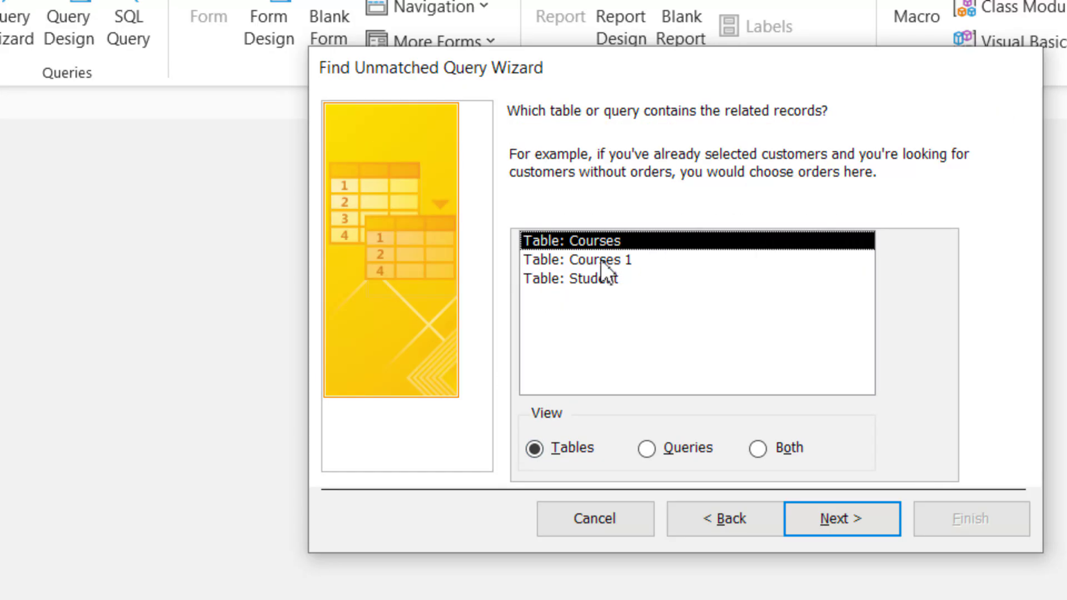
double_click(600, 281)
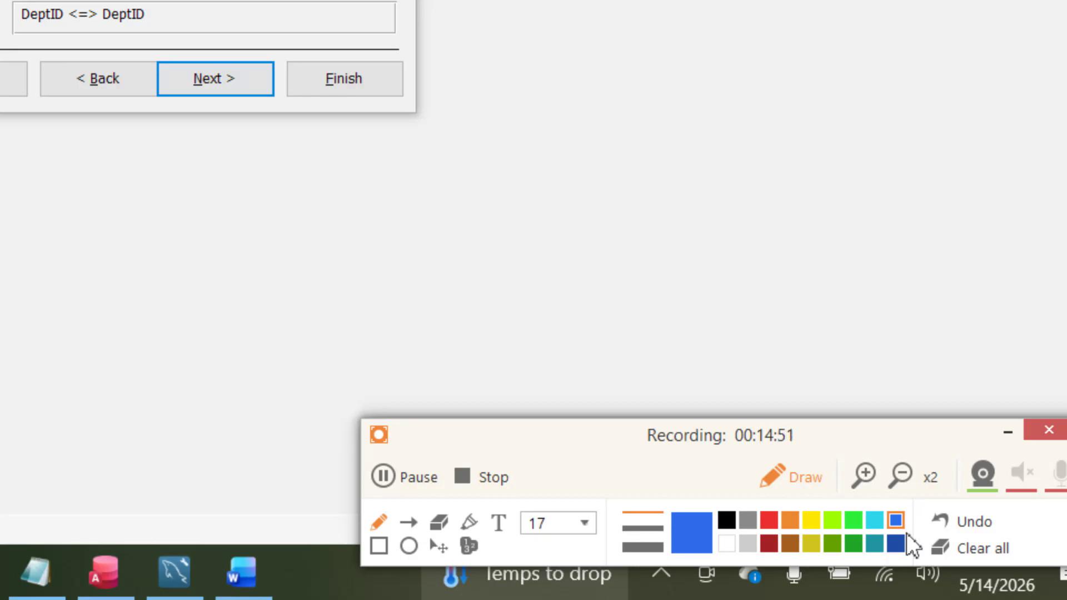
drag(433, 259, 286, 186)
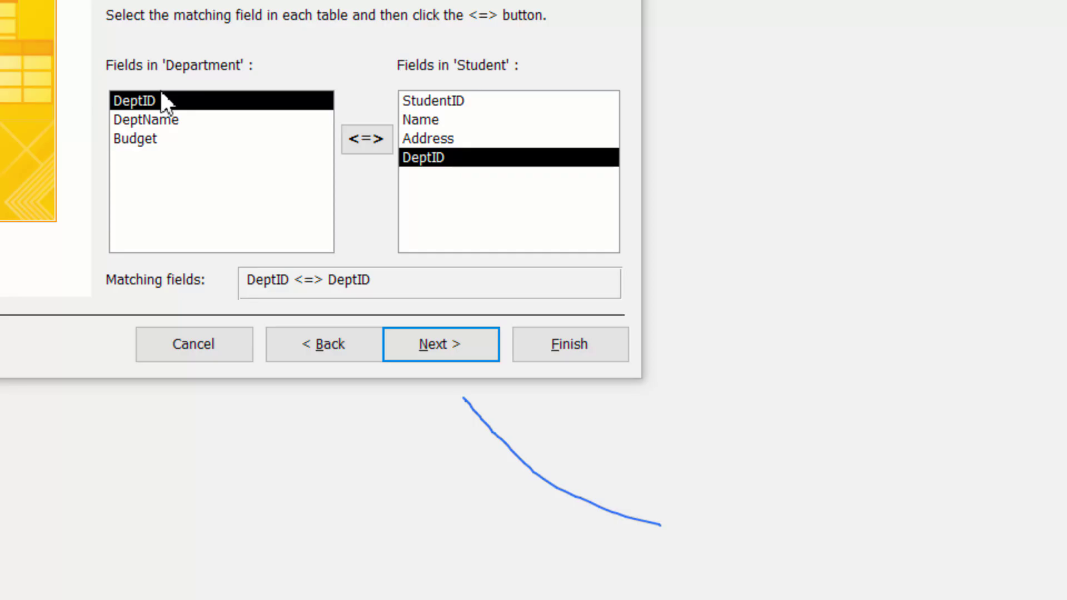
drag(196, 217, 243, 231)
drag(199, 190, 223, 185)
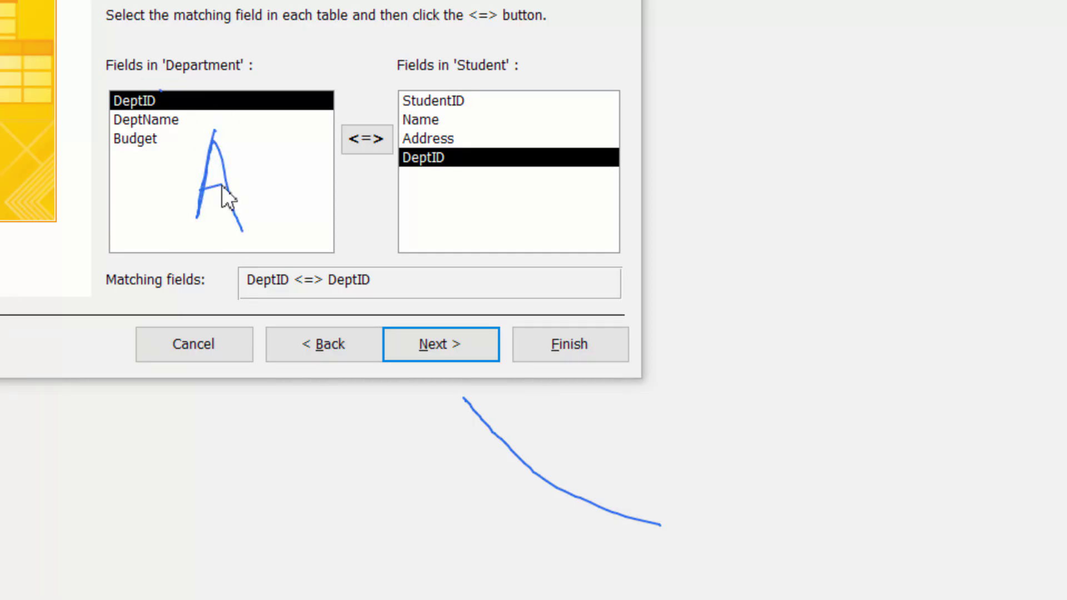
drag(480, 178, 499, 243)
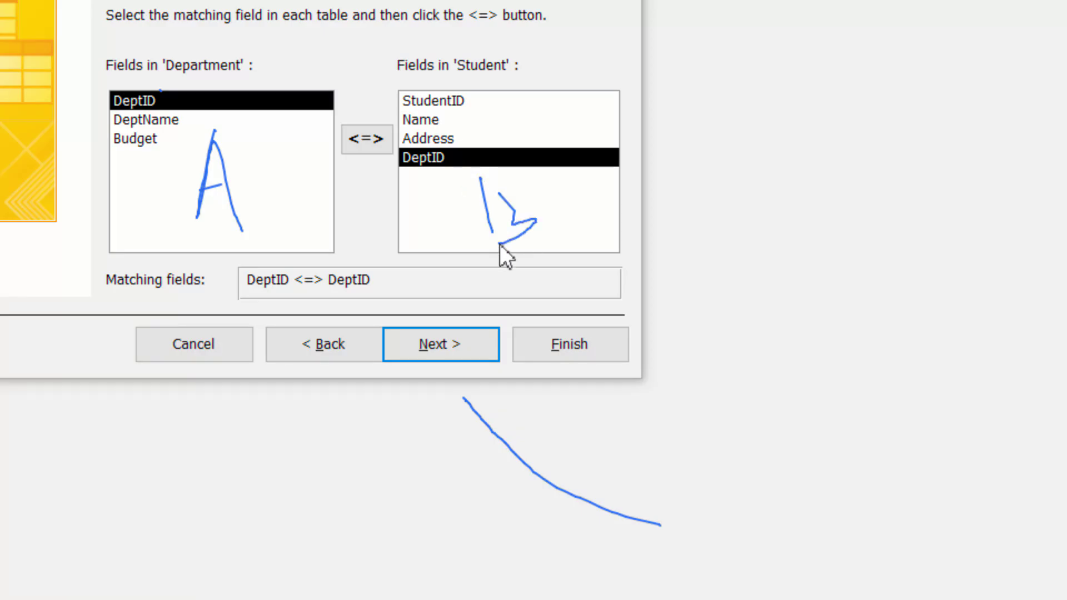
drag(310, 181, 447, 228)
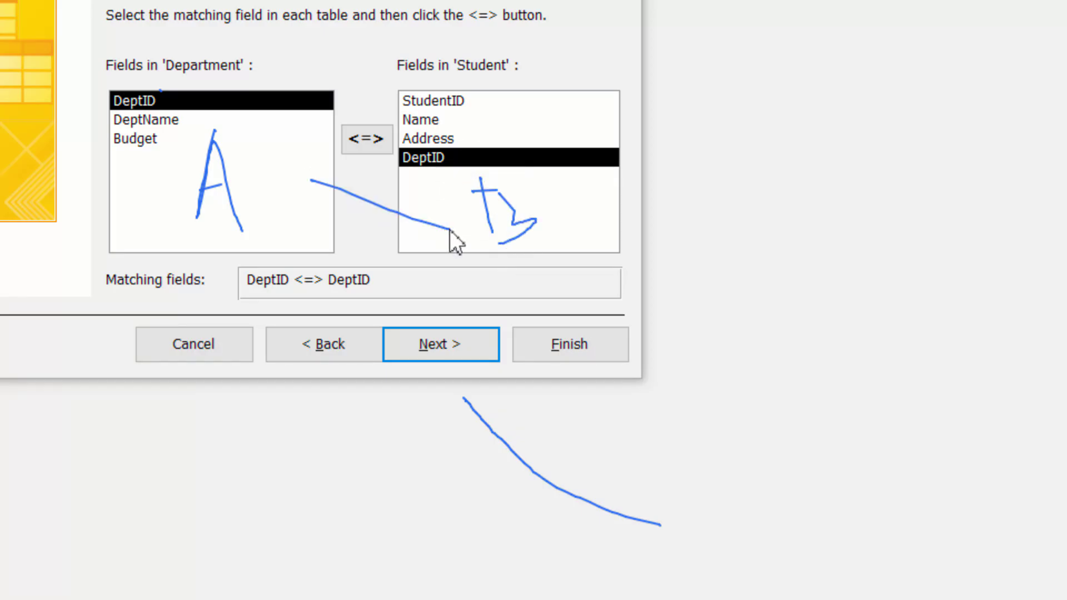
mouse_move(473, 192)
mouse_down()
mouse_move(529, 188)
mouse_move(515, 249)
mouse_up()
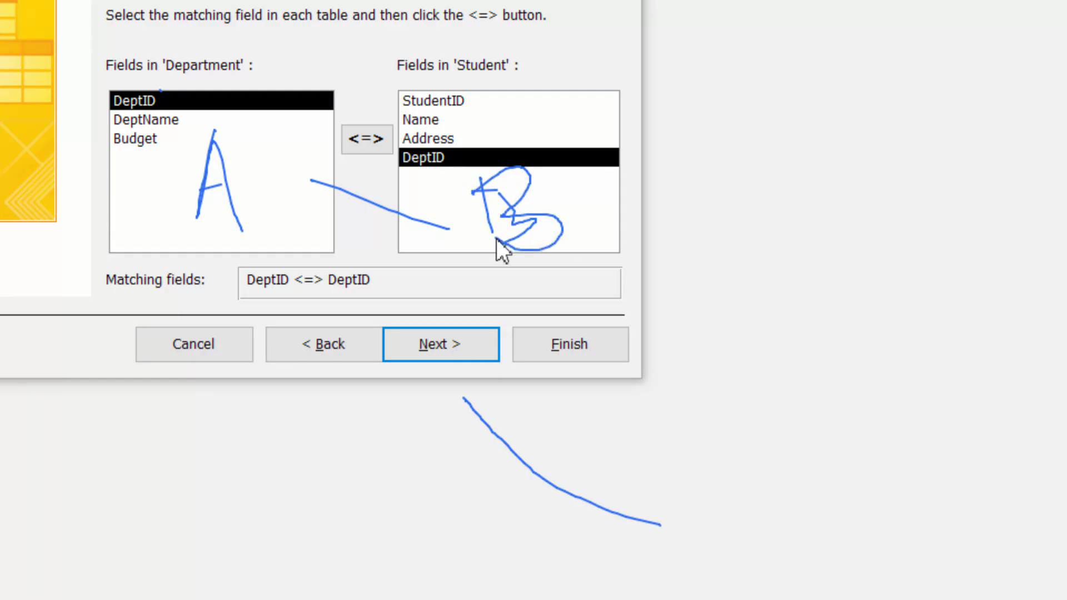
drag(212, 141, 239, 113)
drag(239, 113, 181, 163)
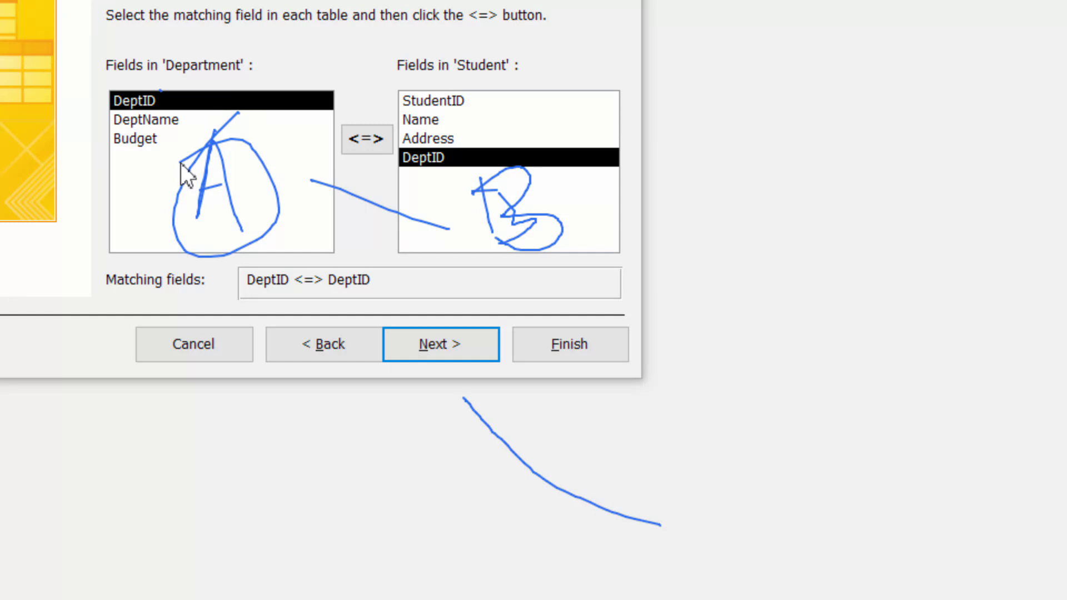
mouse_move(499, 147)
mouse_down()
mouse_move(662, 210)
mouse_move(519, 148)
mouse_up()
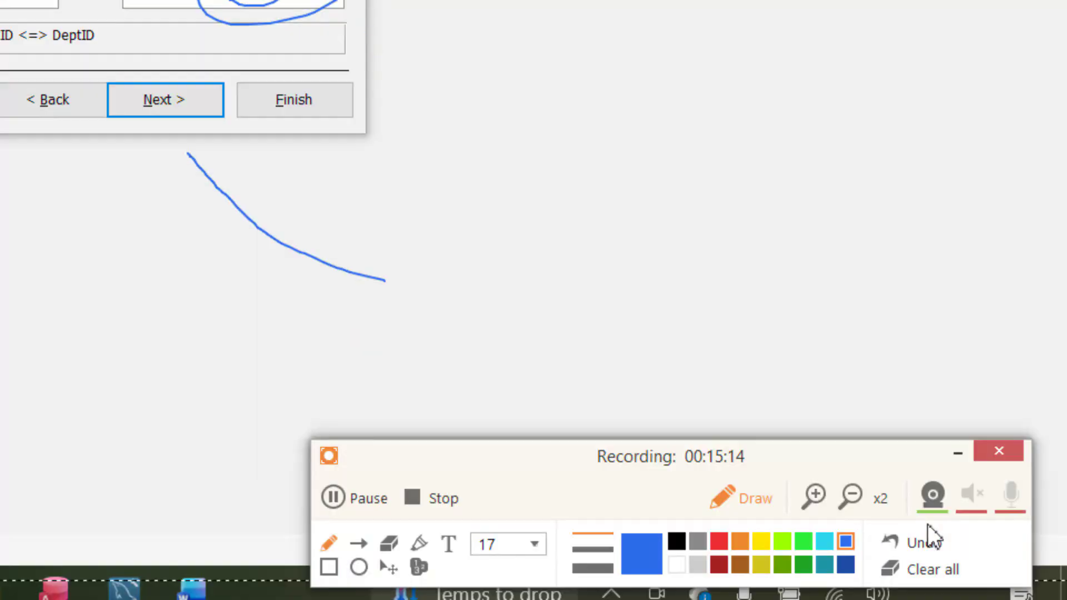
click(929, 542)
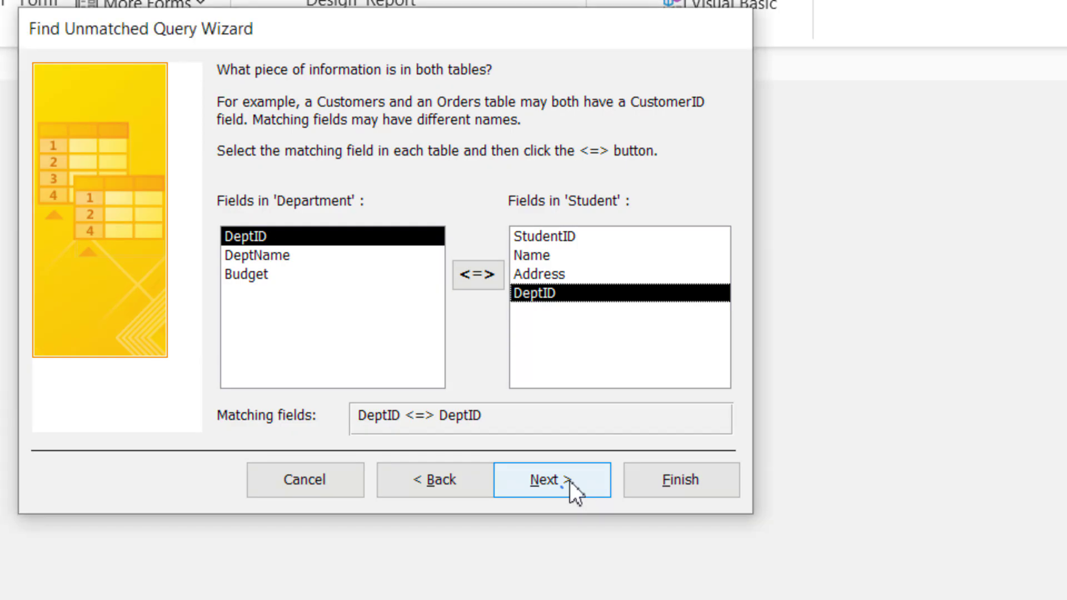
Accept DeptID as the matching field, include DeptID, DeptName and Budget, and finish as "Department Without Matching Student", viewing the results
click(569, 481)
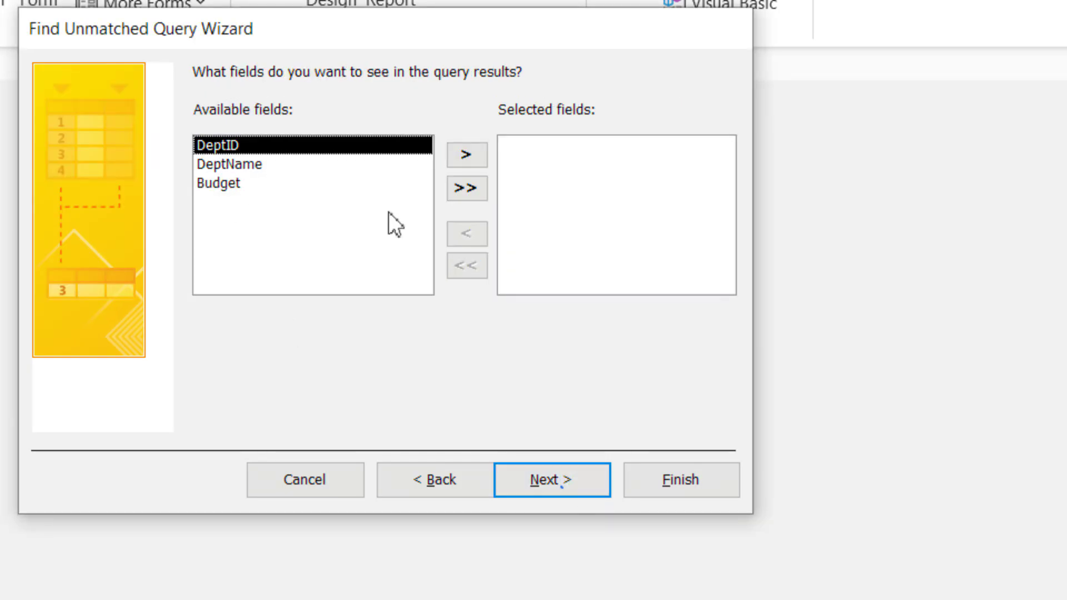
click(468, 186)
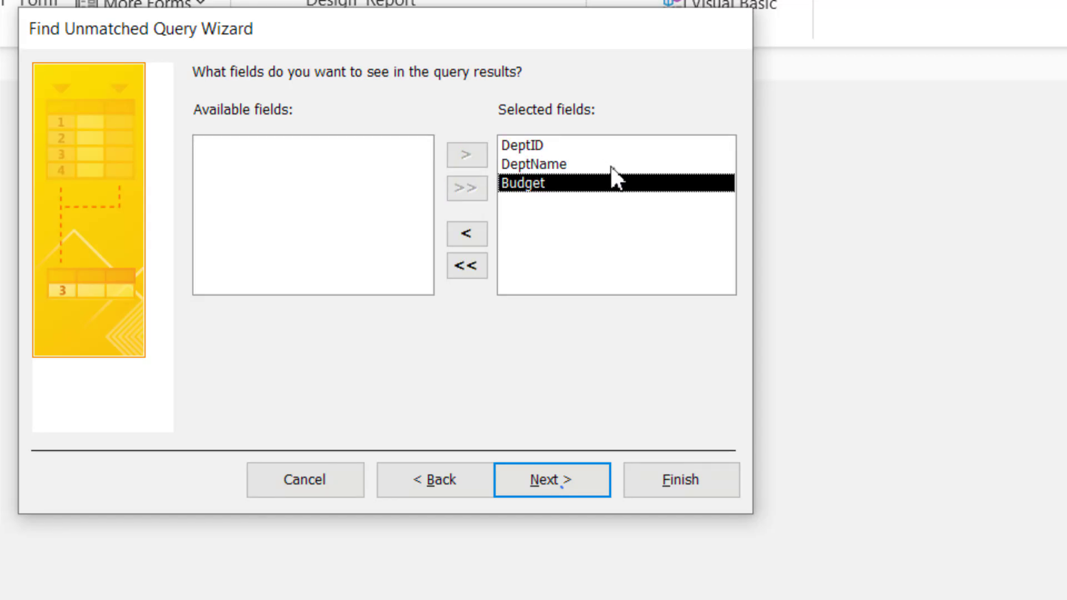
click(568, 475)
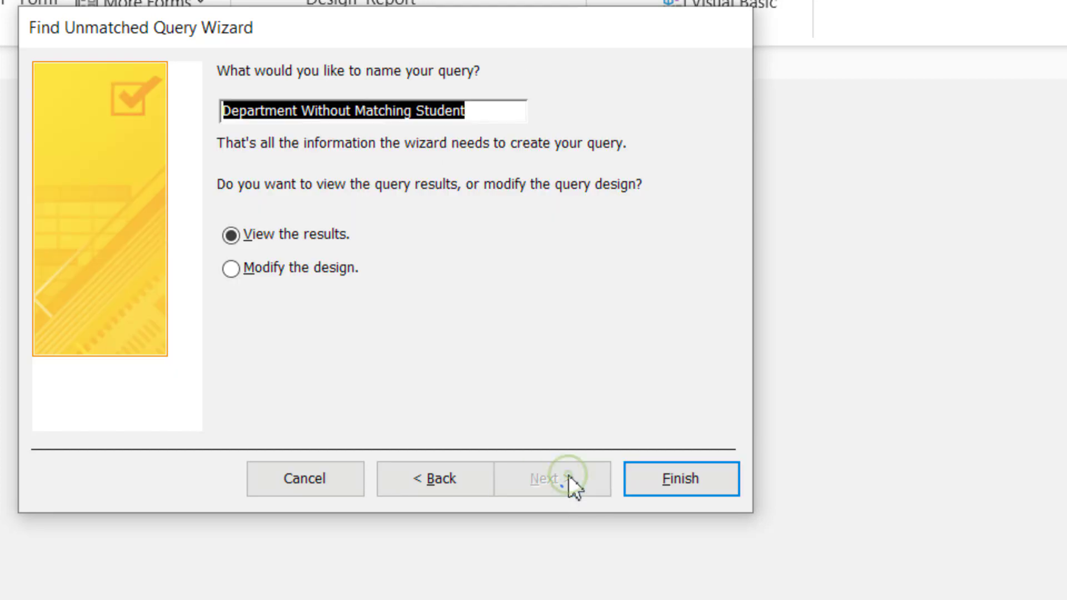
click(678, 477)
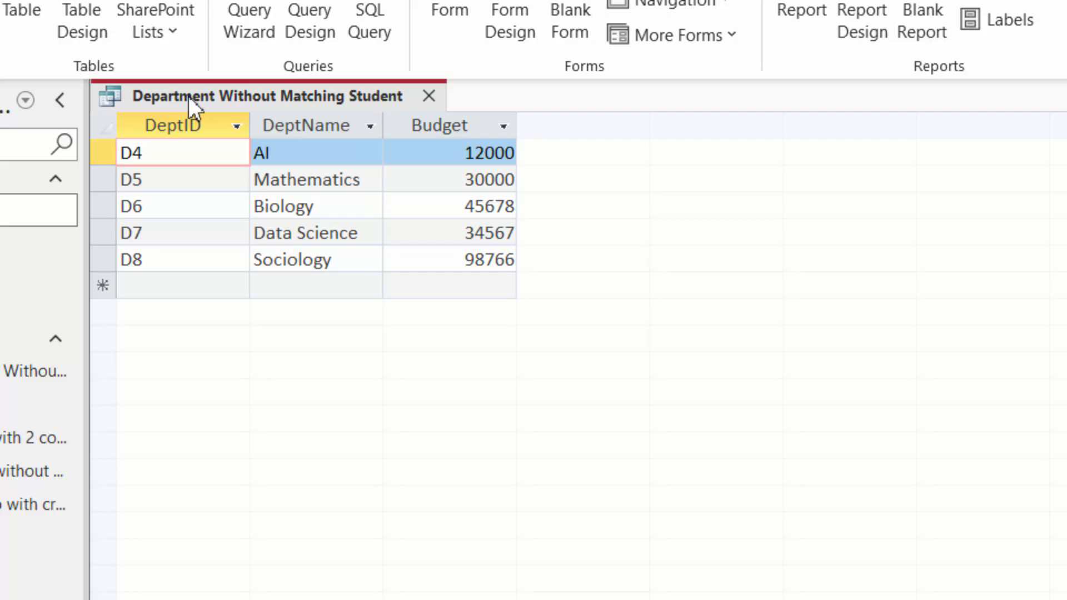
mouse_move(133, 54)
mouse_down()
mouse_move(238, 104)
mouse_move(140, 72)
mouse_up()
drag(237, 467, 293, 494)
mouse_move(230, 448)
mouse_down()
mouse_move(328, 442)
mouse_move(465, 482)
mouse_up()
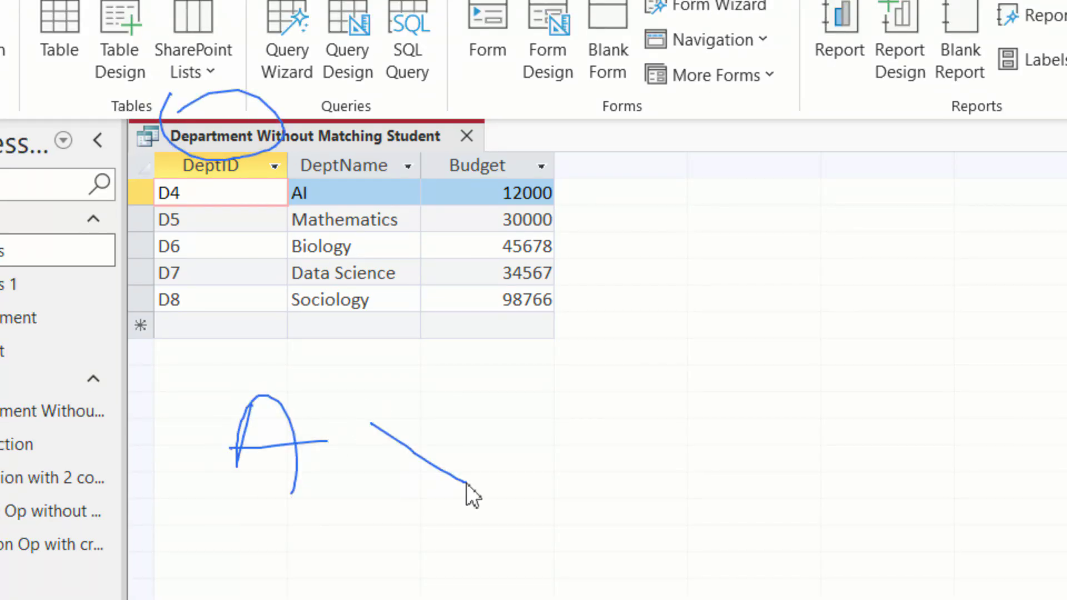
mouse_move(379, 96)
mouse_down()
mouse_move(467, 135)
mouse_move(389, 97)
mouse_up()
drag(506, 413, 517, 493)
mouse_move(518, 391)
mouse_down()
mouse_move(542, 378)
mouse_move(508, 509)
mouse_up()
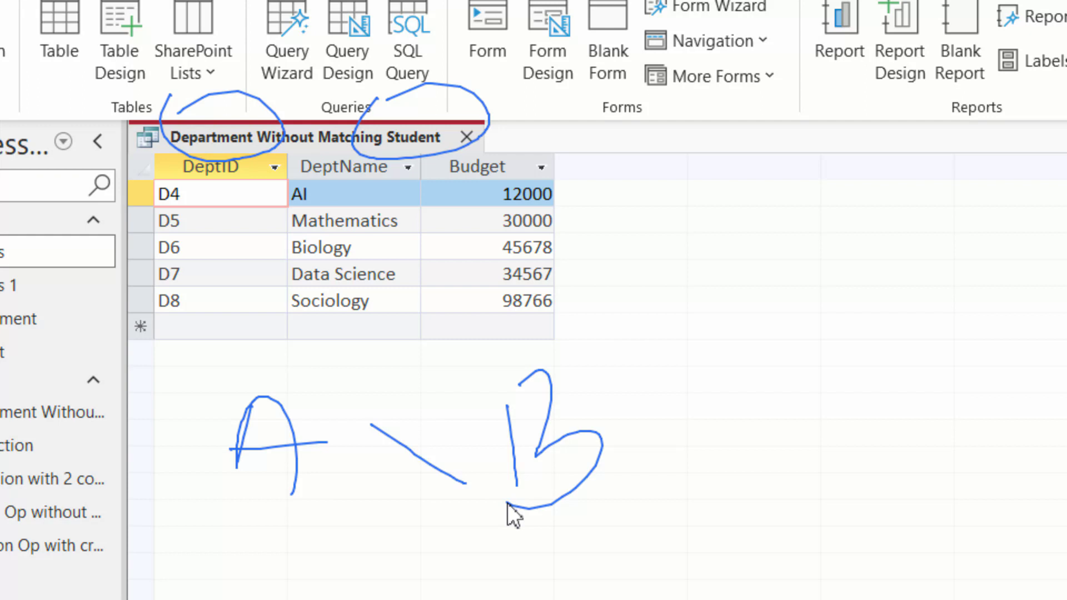
drag(198, 502, 353, 488)
drag(180, 536, 354, 516)
mouse_move(565, 521)
mouse_down()
mouse_move(708, 455)
mouse_move(755, 467)
mouse_up()
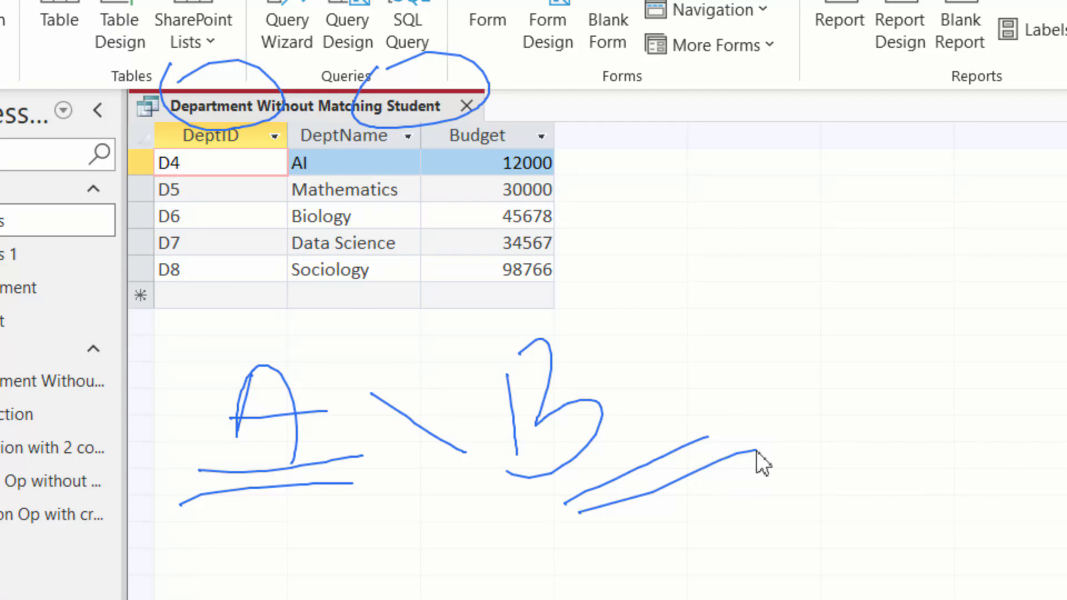
drag(173, 481, 272, 468)
drag(182, 512, 298, 493)
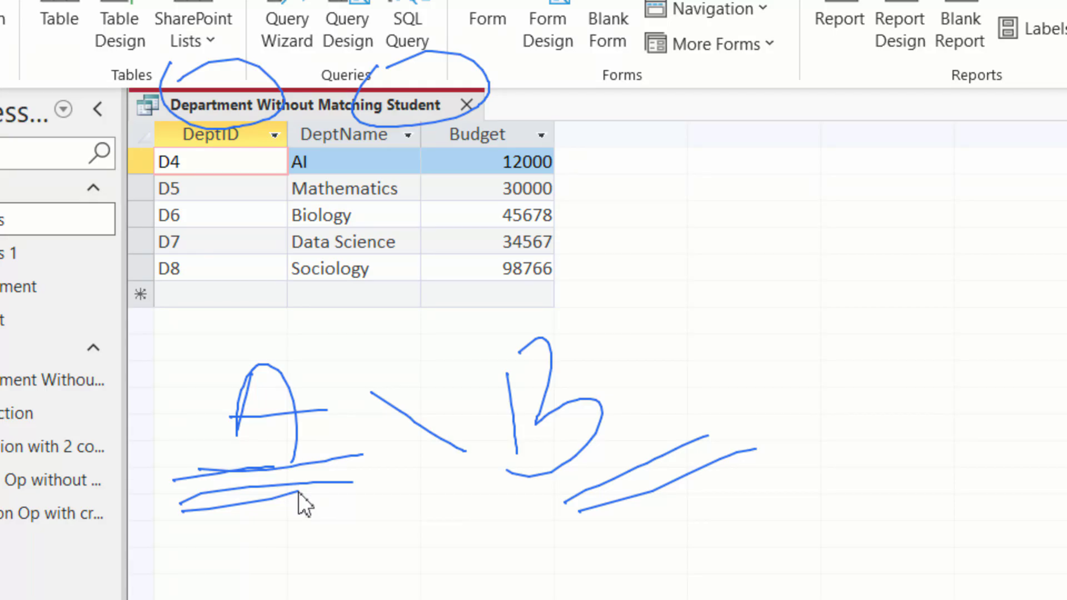
mouse_move(146, 154)
mouse_down()
mouse_move(166, 284)
mouse_move(222, 149)
mouse_move(128, 169)
mouse_up()
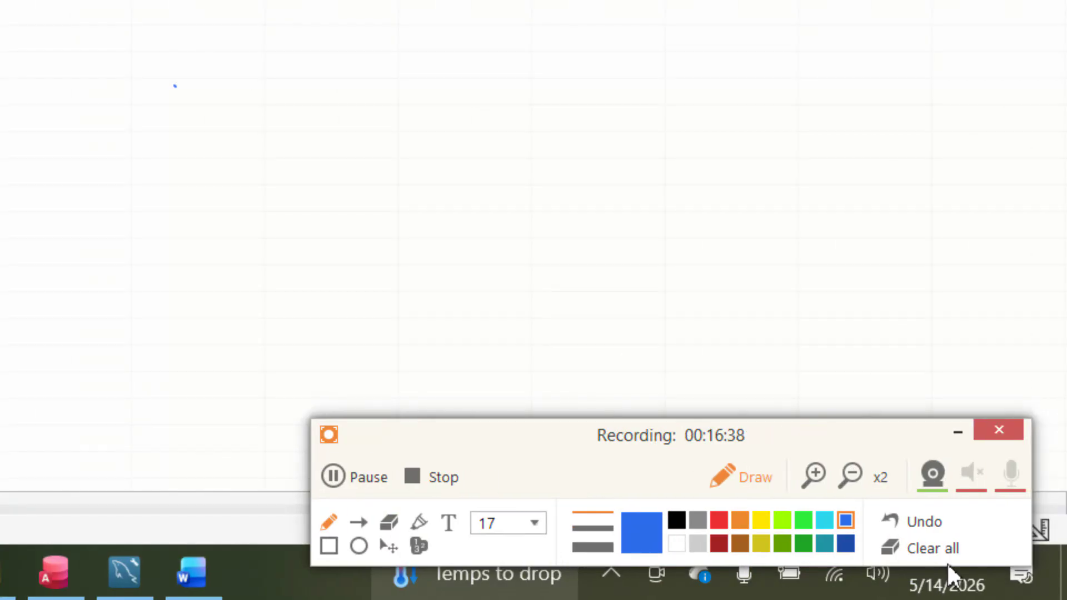
click(949, 544)
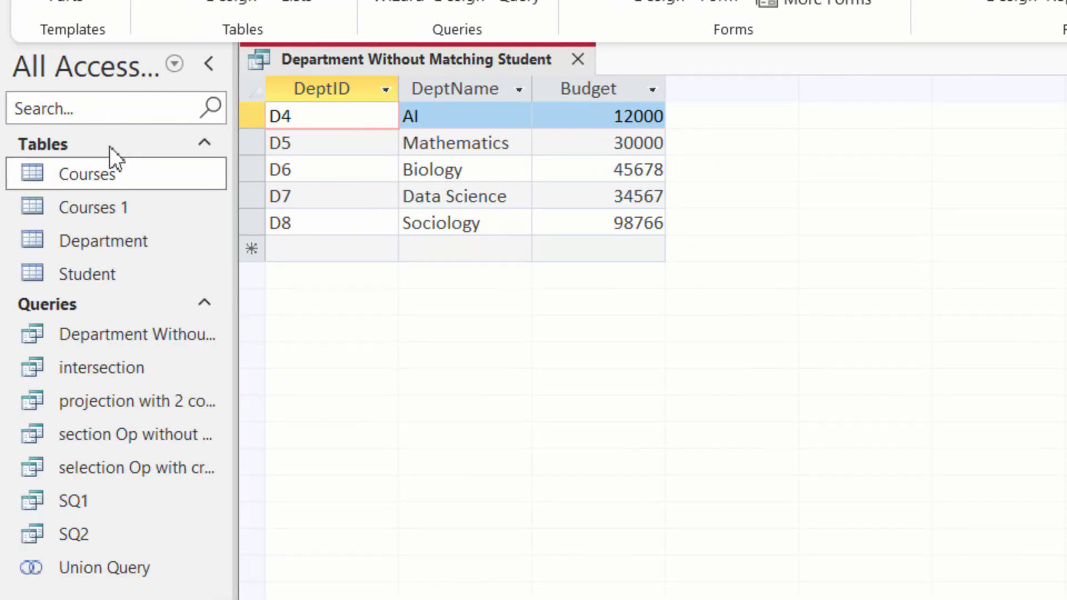
key(Escape)
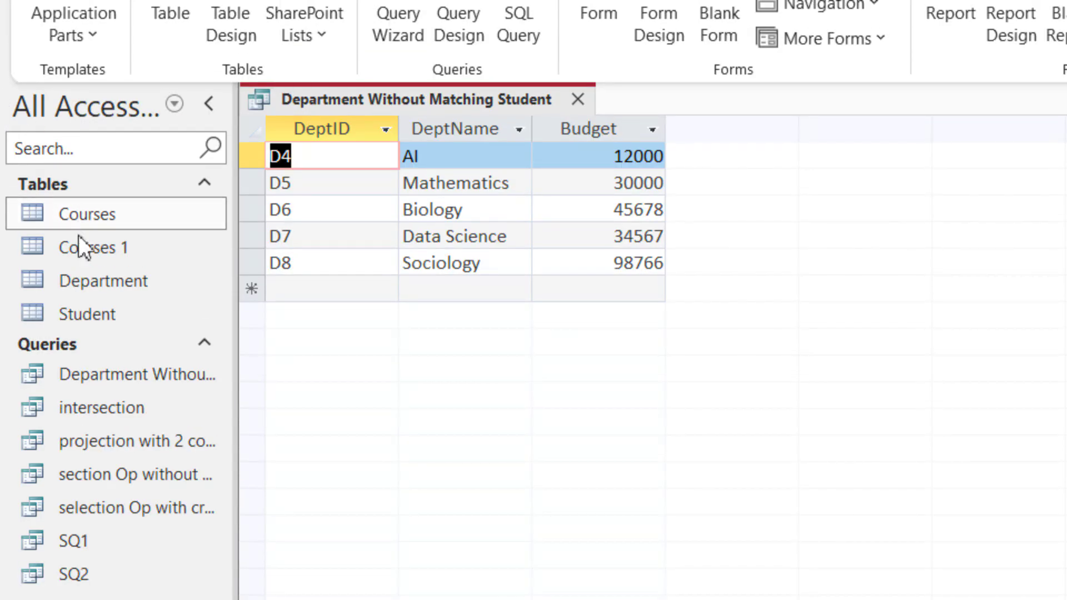
Open the Student table to check which departments its DeptID values refer to
double_click(90, 314)
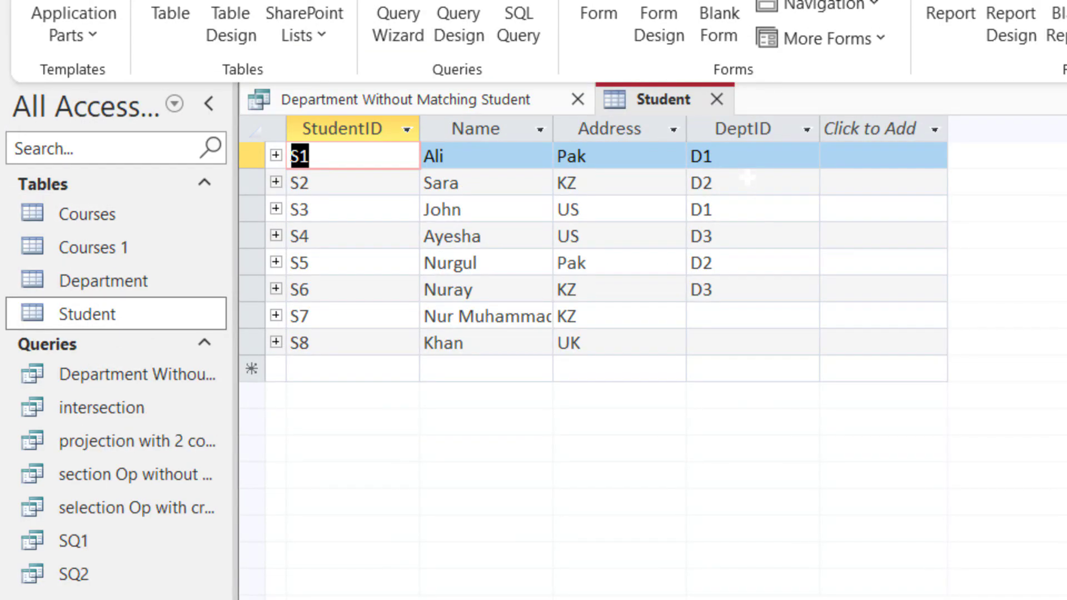